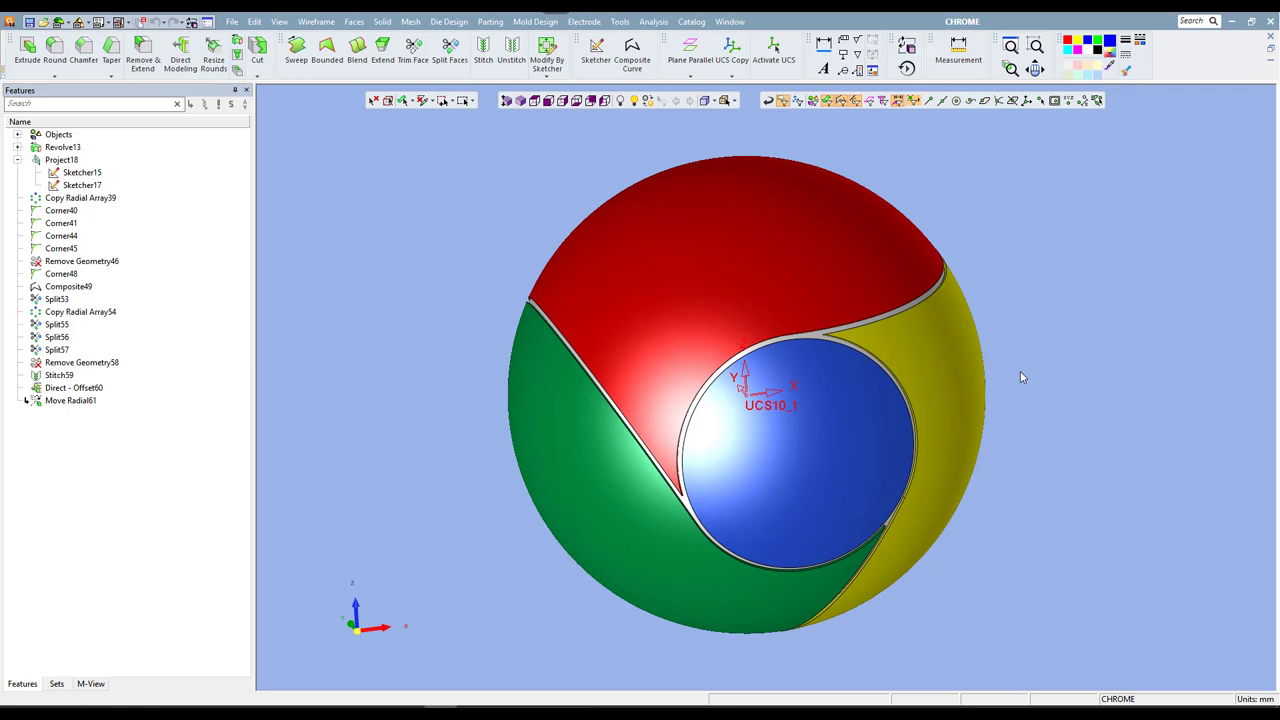
- Orbit the finished Chrome-logo sphere slightly to review it
mouse_move(1012, 340)
middle_mouse_down()
mouse_move(1080, 357)
mouse_move(1010, 335)
mouse_move(1011, 352)
middle_mouse_up()
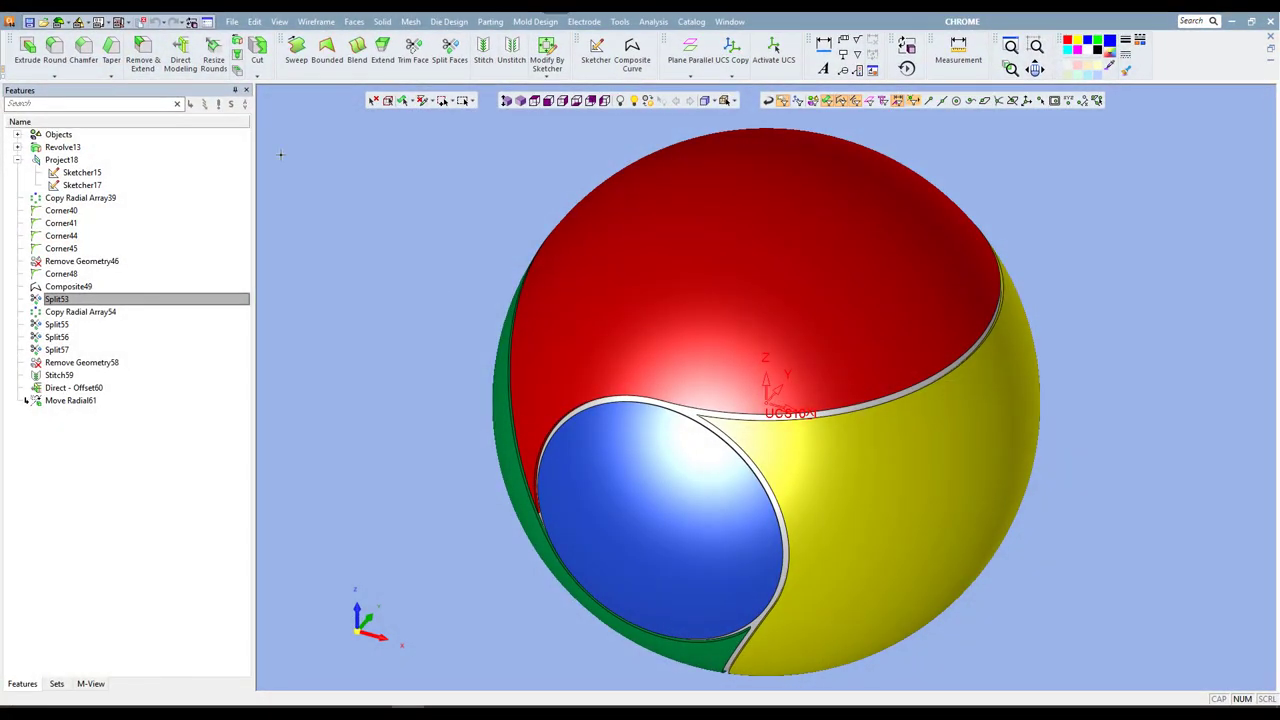
- Create a new NC_mm document, switch it to CAD mode, and start a sketch
left_click(230, 22)
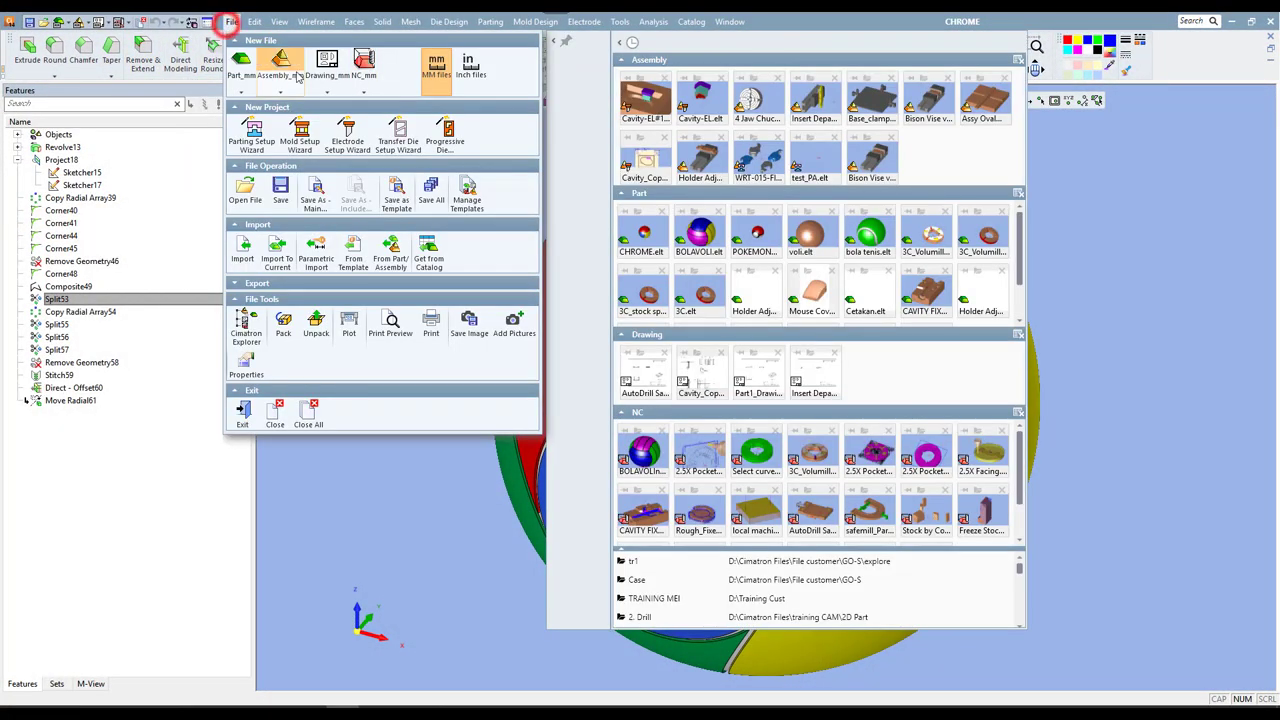
left_click(358, 66)
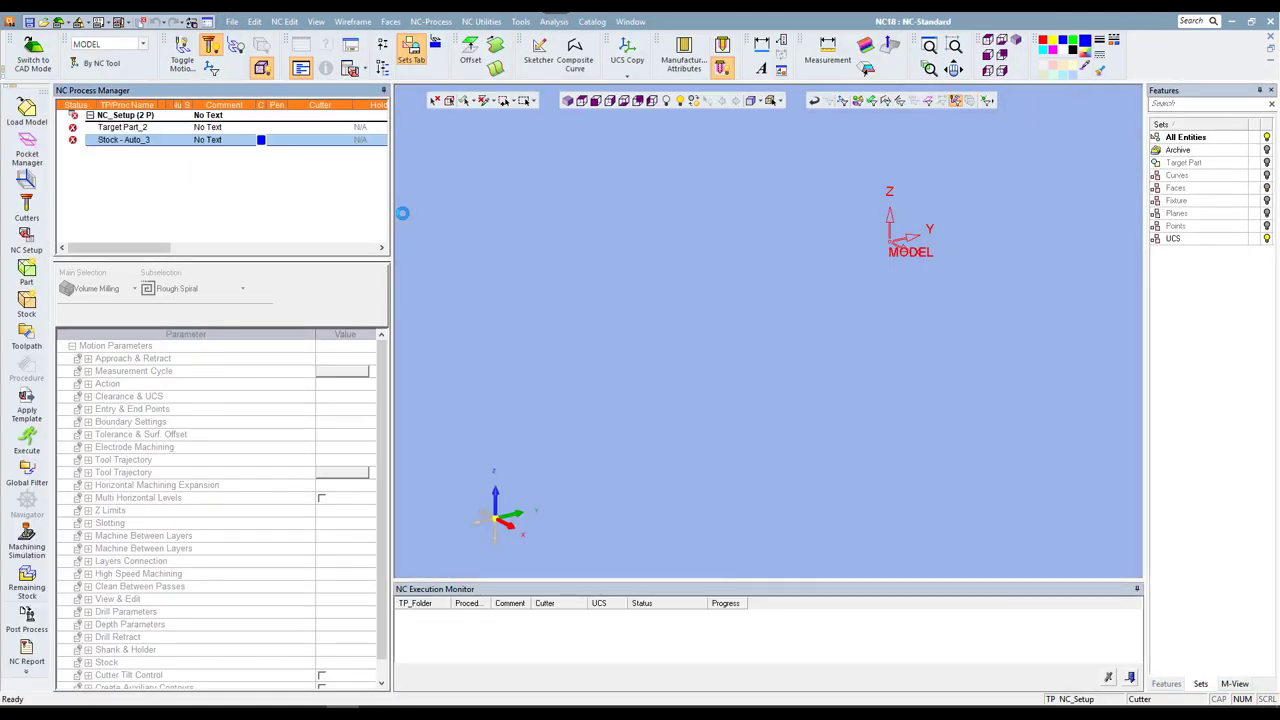
left_click(30, 58)
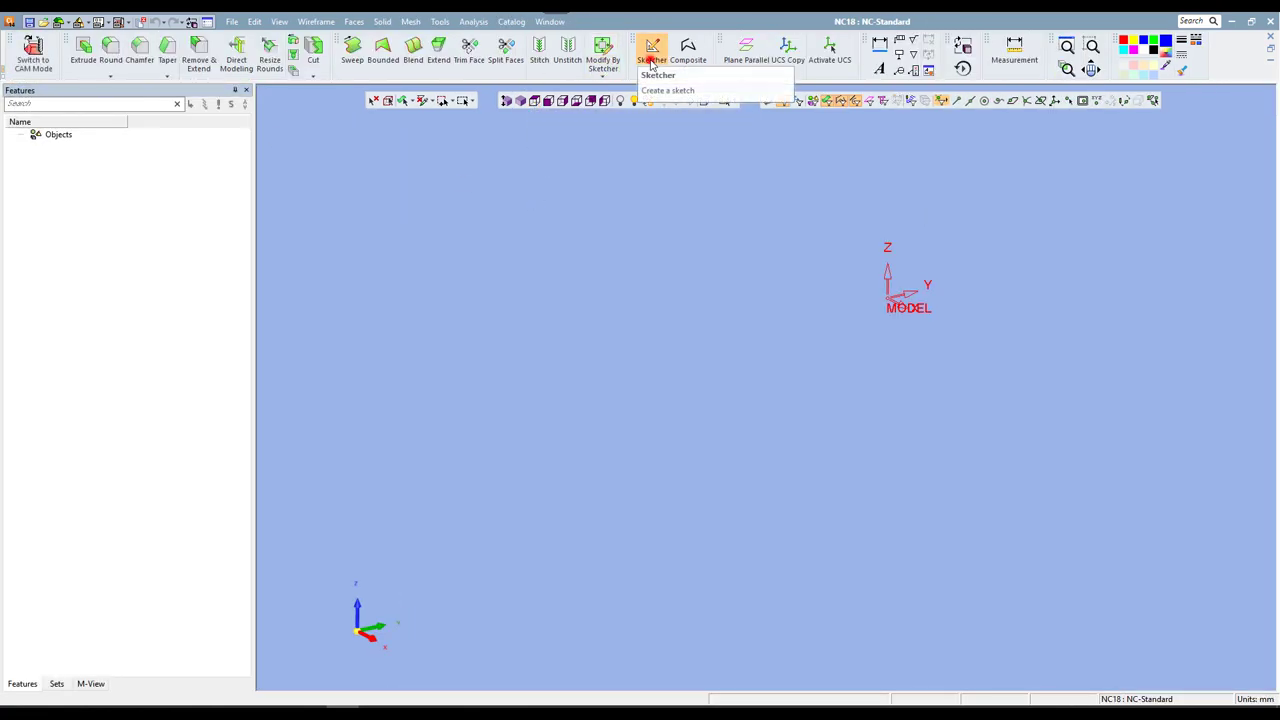
left_click(651, 50)
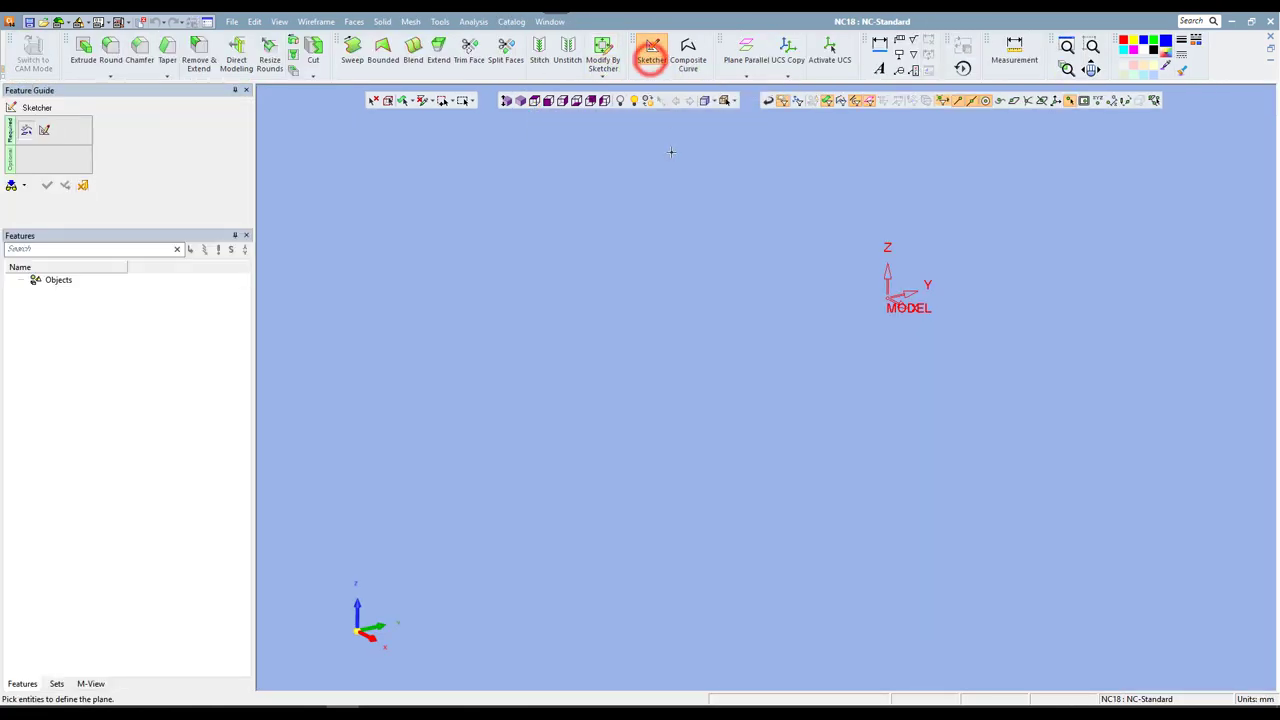
- Accept the default sketch plane and draw a Ø200 circle centred on the origin
middle_click(671, 151)
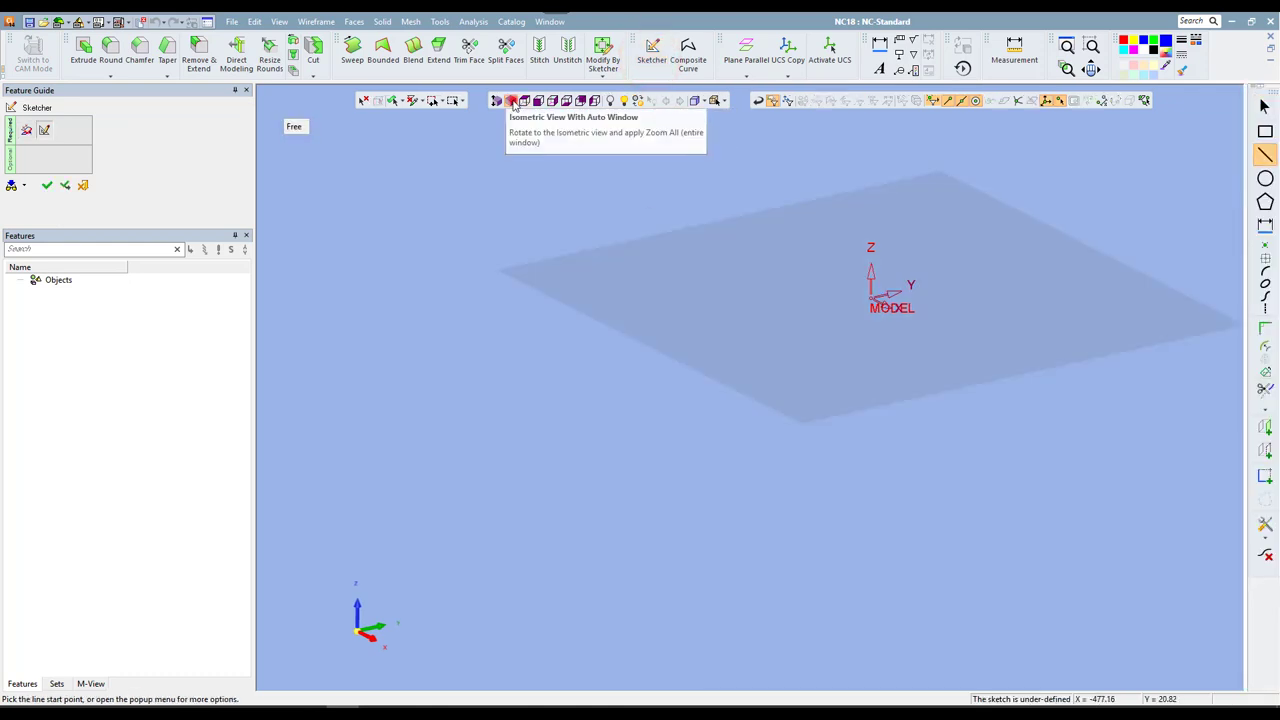
left_click(511, 101)
left_click(523, 101)
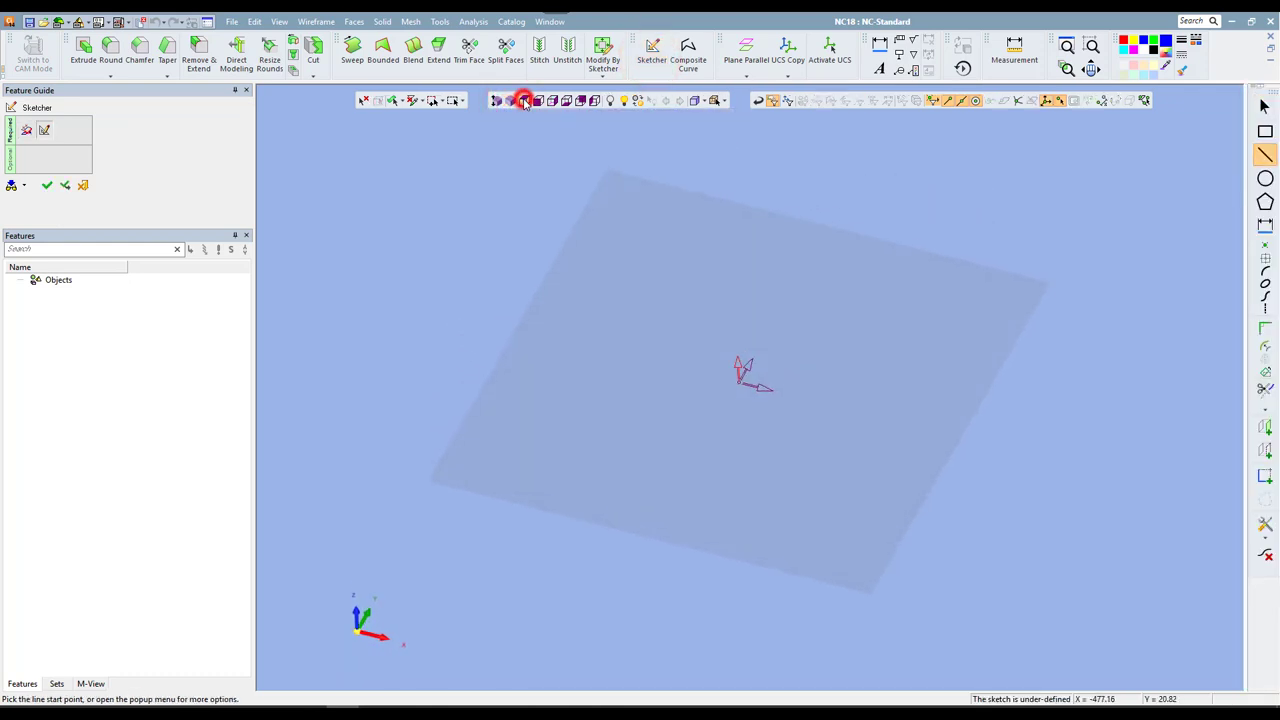
right_click(949, 190)
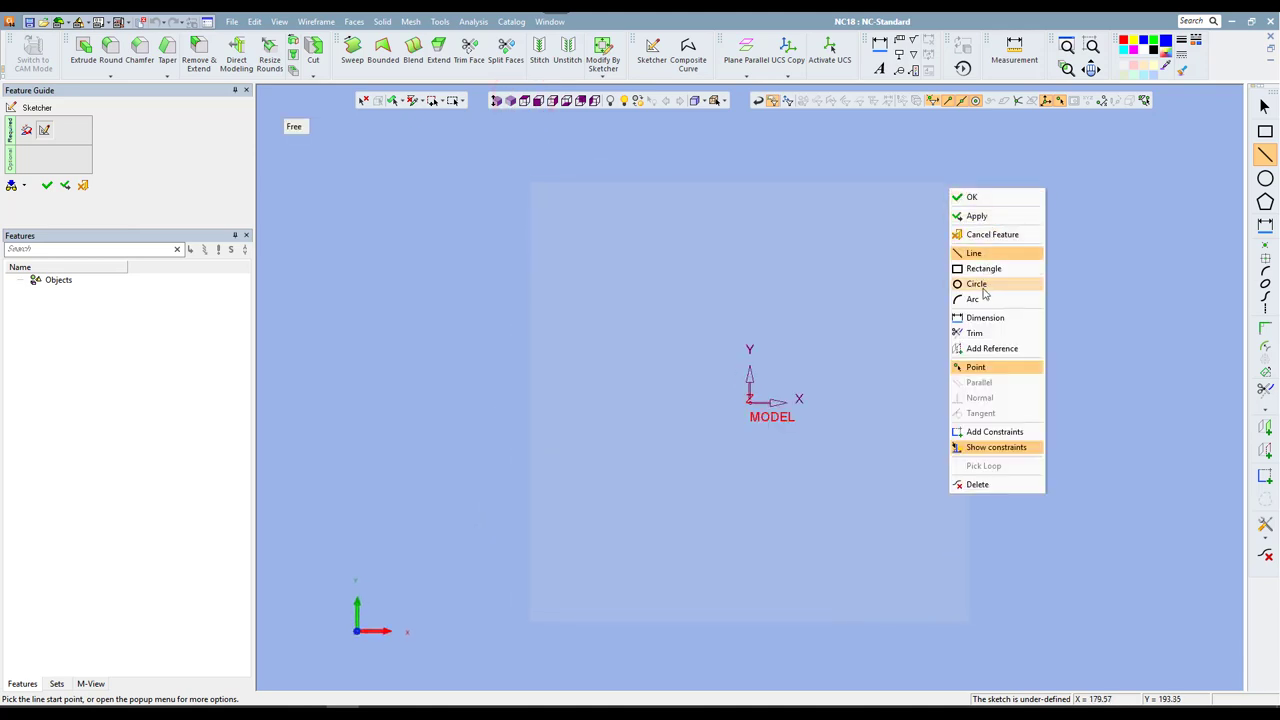
left_click(980, 285)
left_click(297, 128)
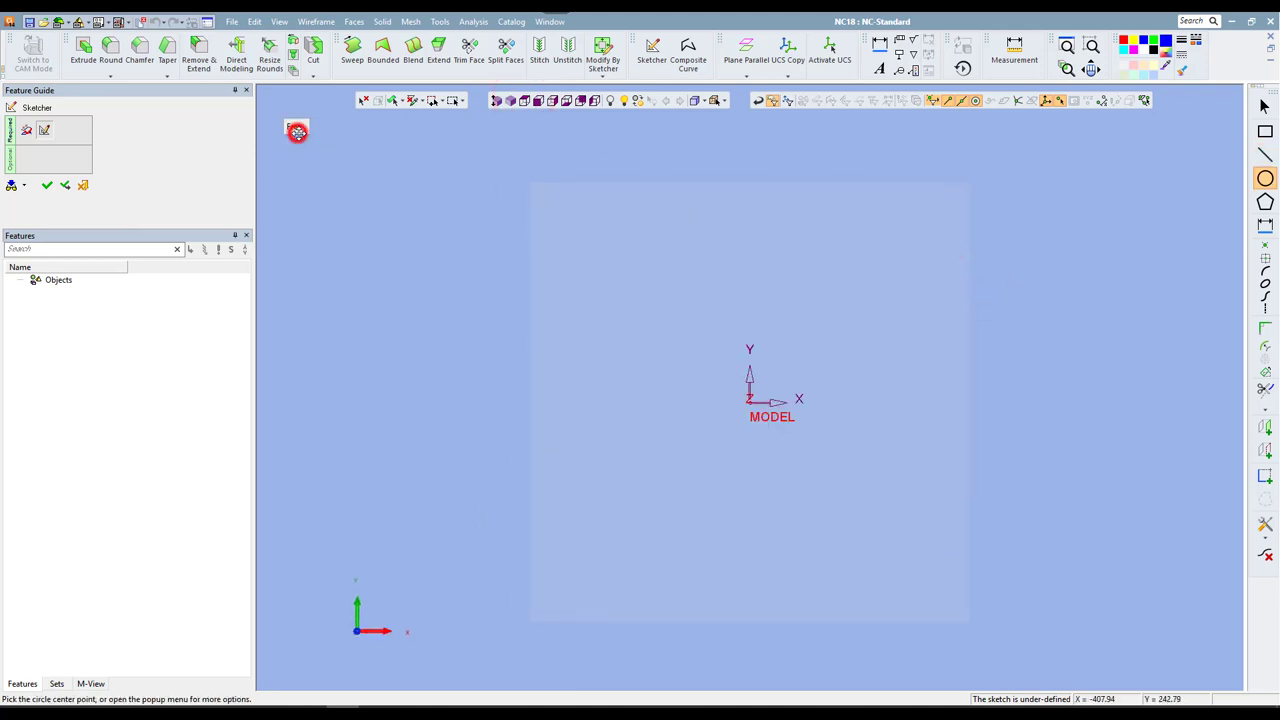
left_click(298, 145)
left_click(306, 165)
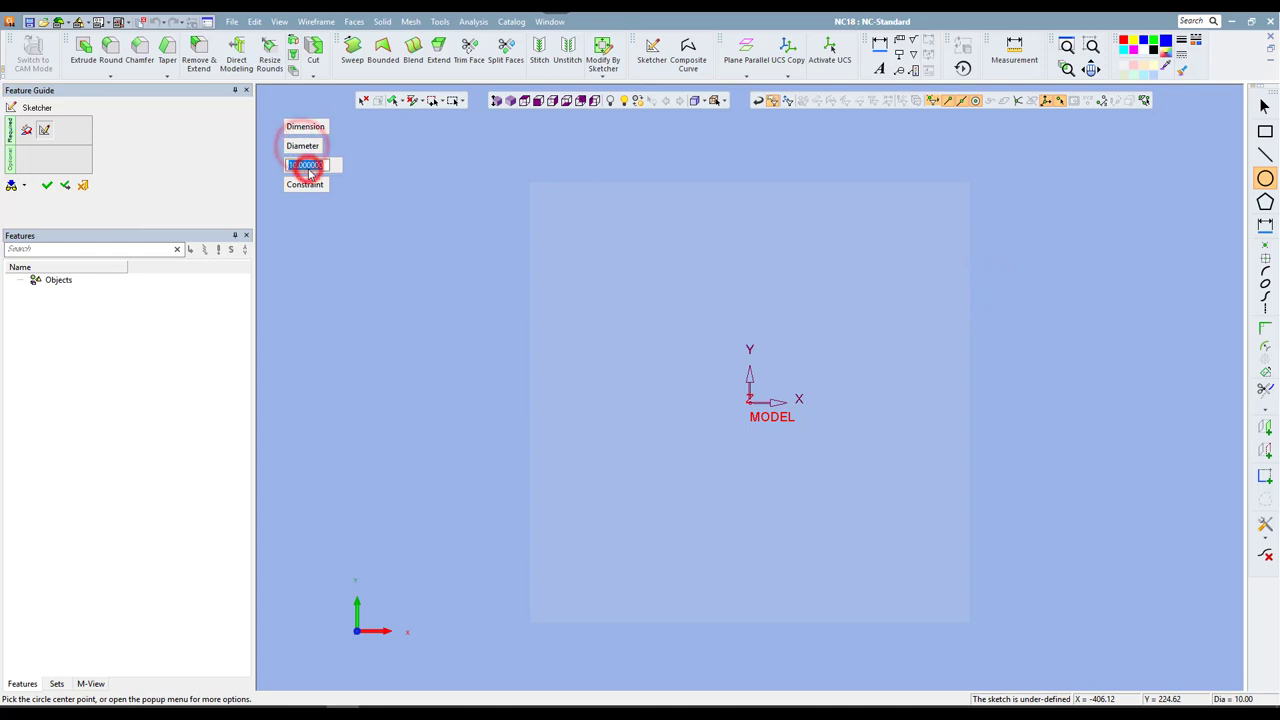
type("1")
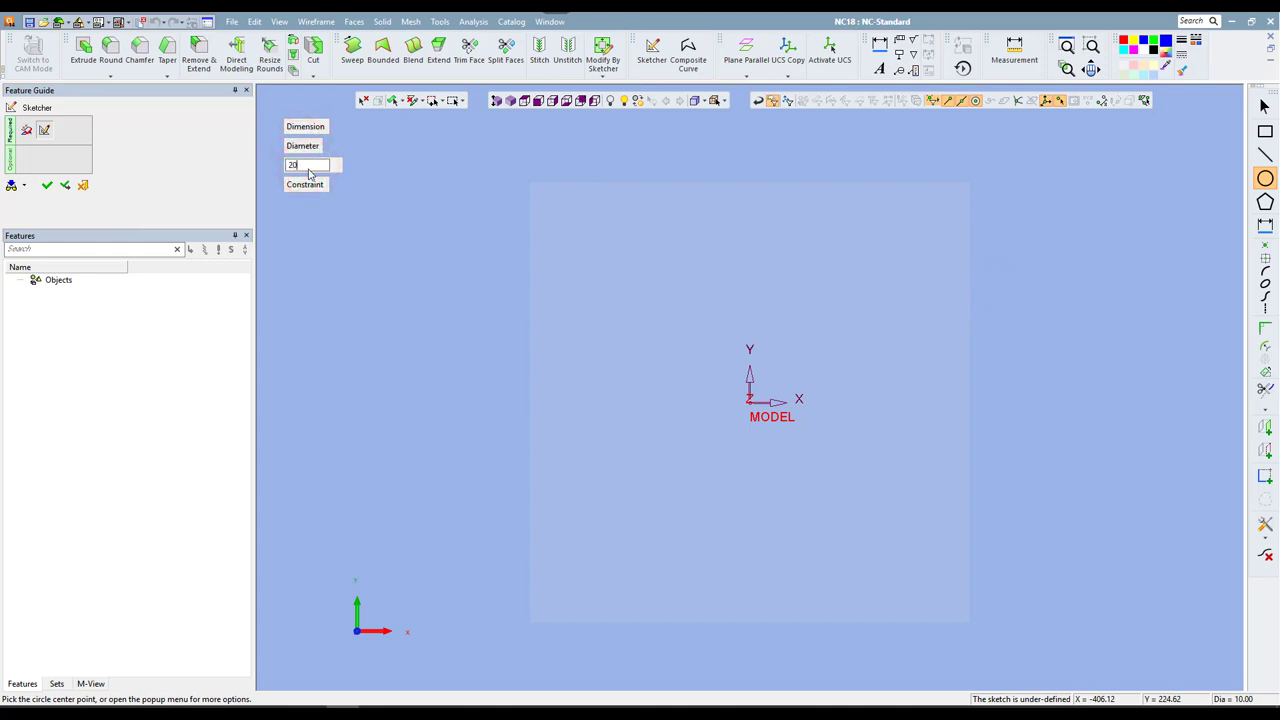
type("0")
key("Return")
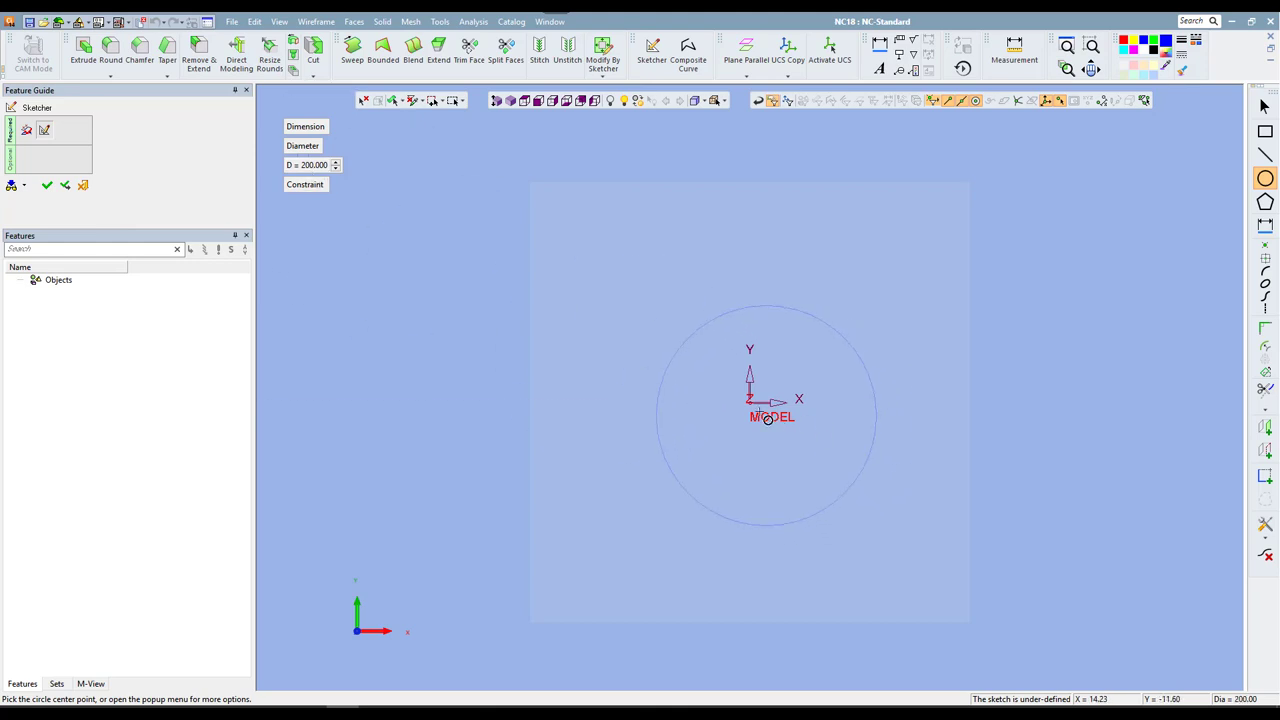
left_click(750, 401)
- Add a vertical line through the origin, trim the circle's left half, and close the sketch
right_click(856, 265)
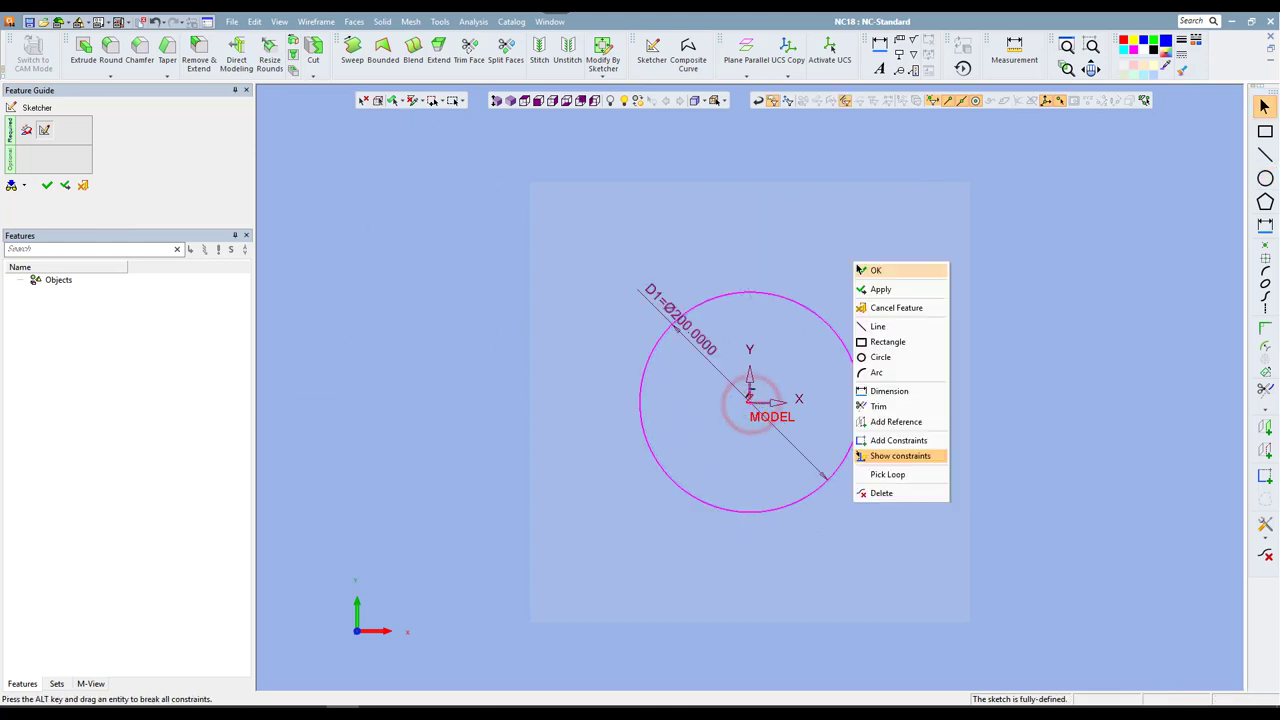
left_click(881, 326)
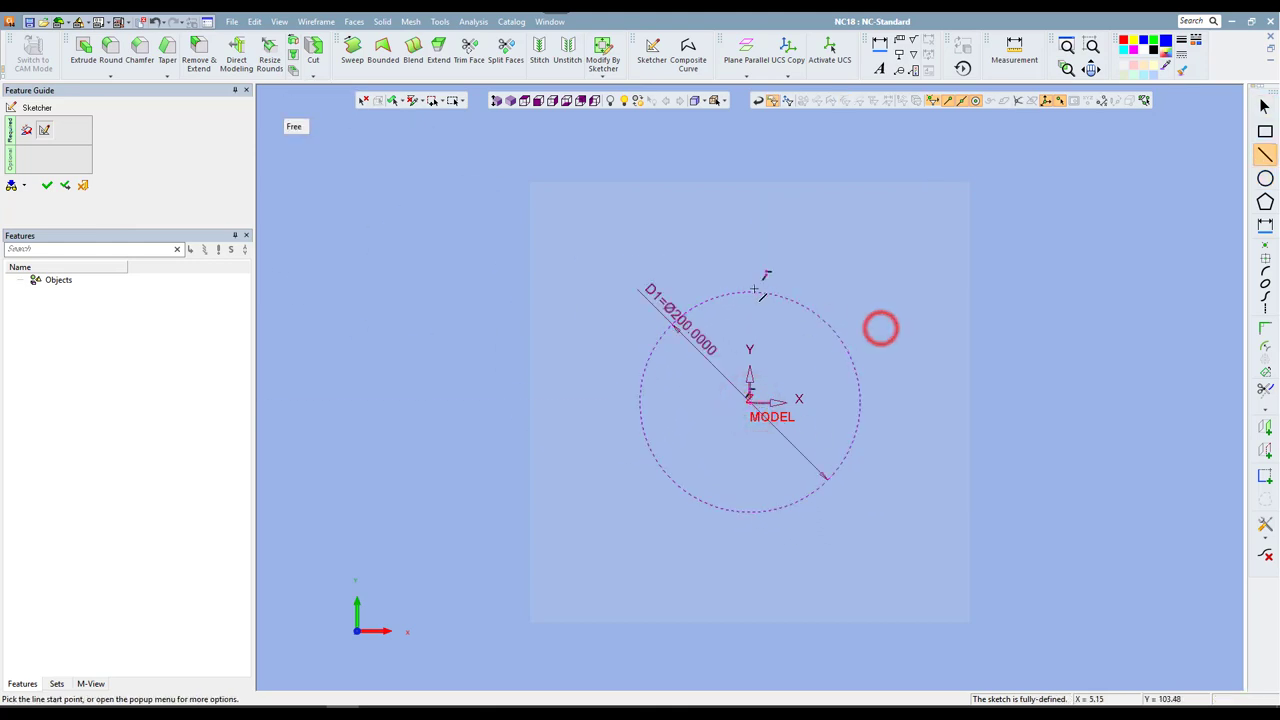
left_click(752, 290)
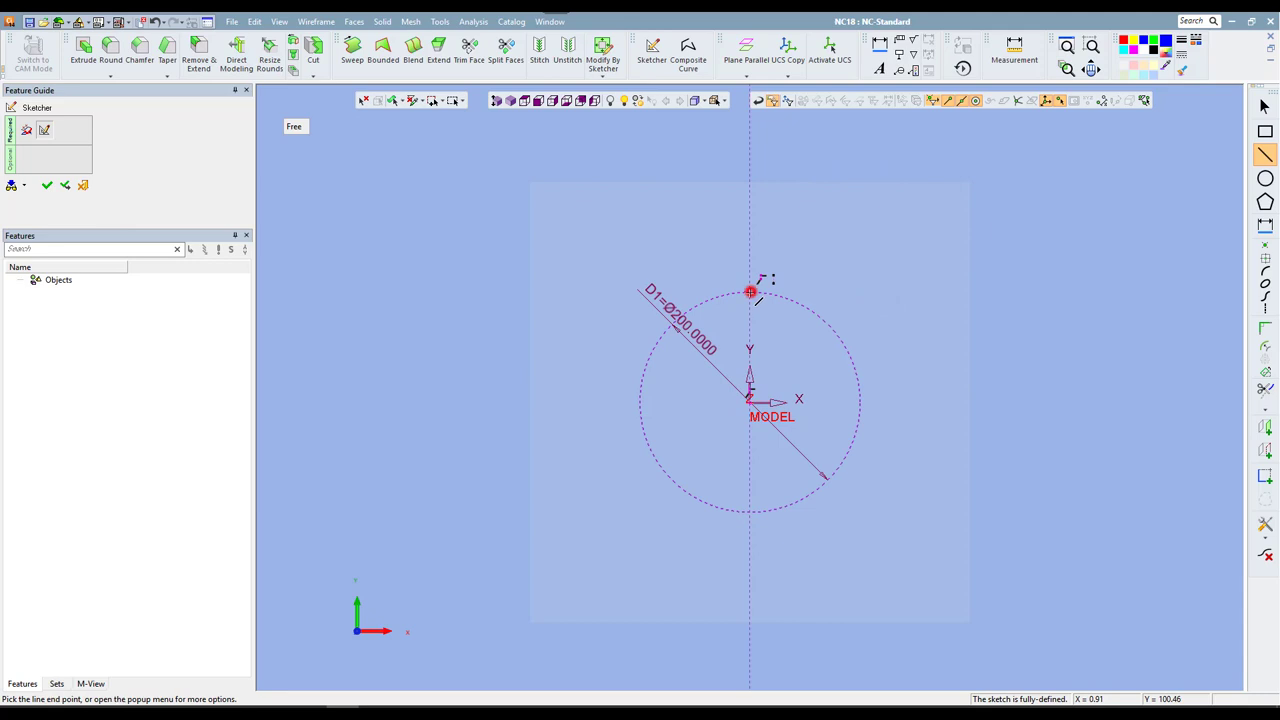
left_click(750, 509)
right_click(849, 256)
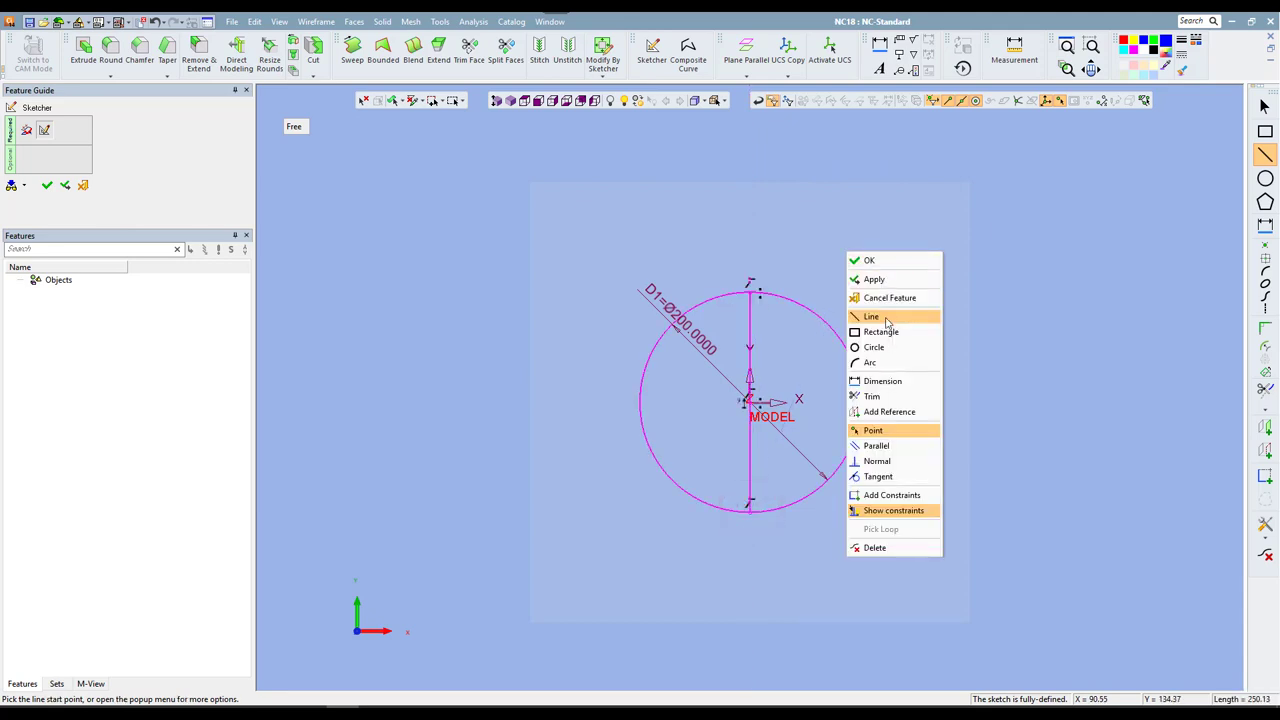
left_click(876, 400)
left_click(735, 292)
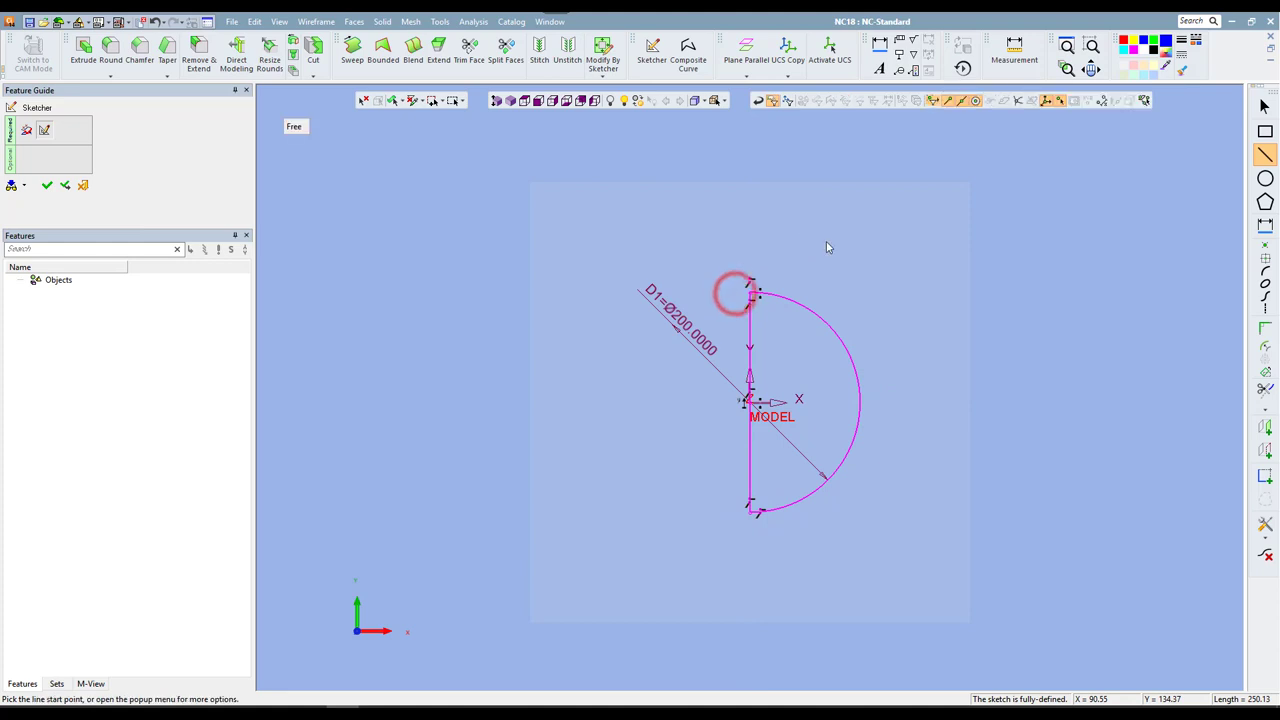
right_click(826, 241)
left_click(826, 241)
- Revolve the half-circle about its vertical line into a Ø200 sphere, viewed isometrically
right_click(818, 202)
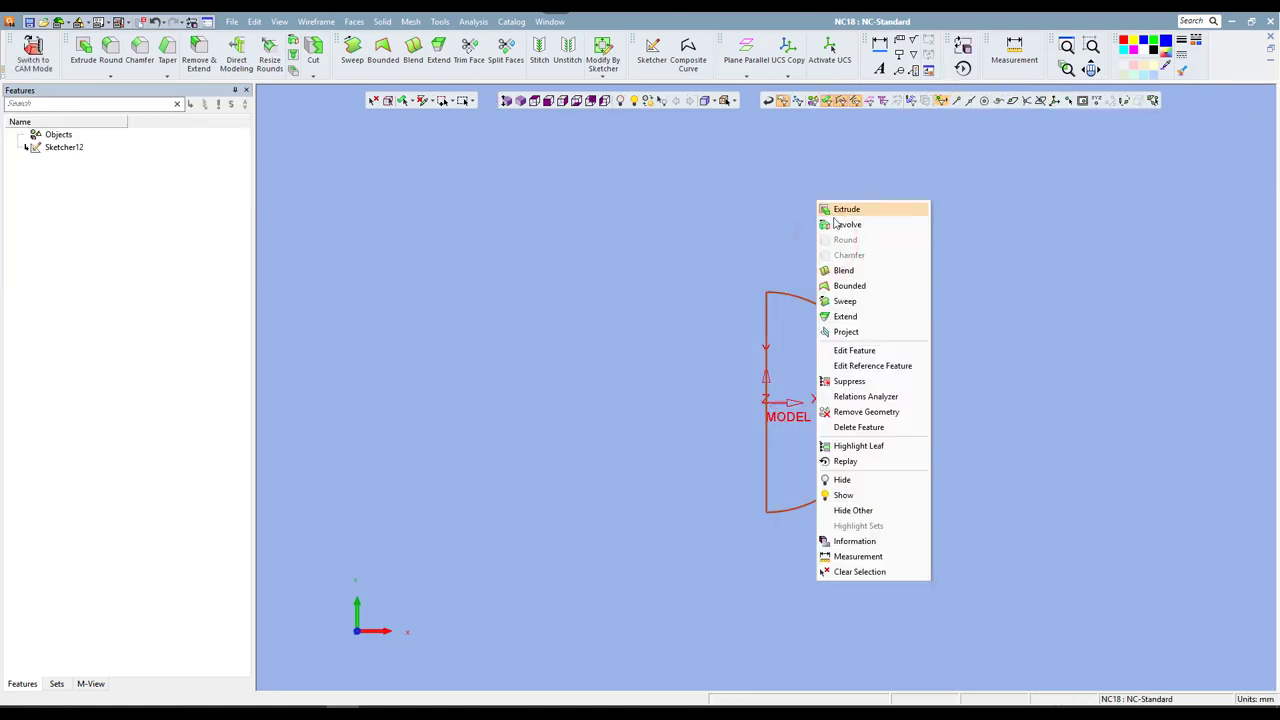
left_click(836, 222)
left_click(766, 320)
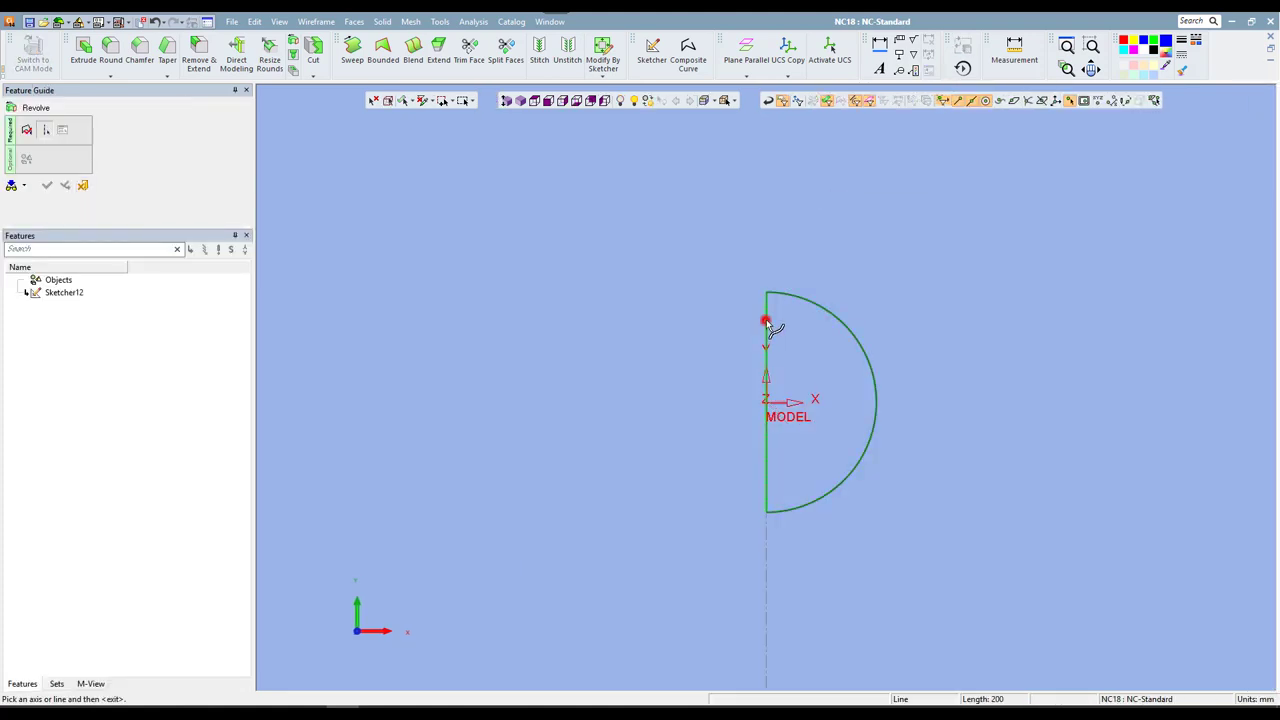
middle_click(686, 222)
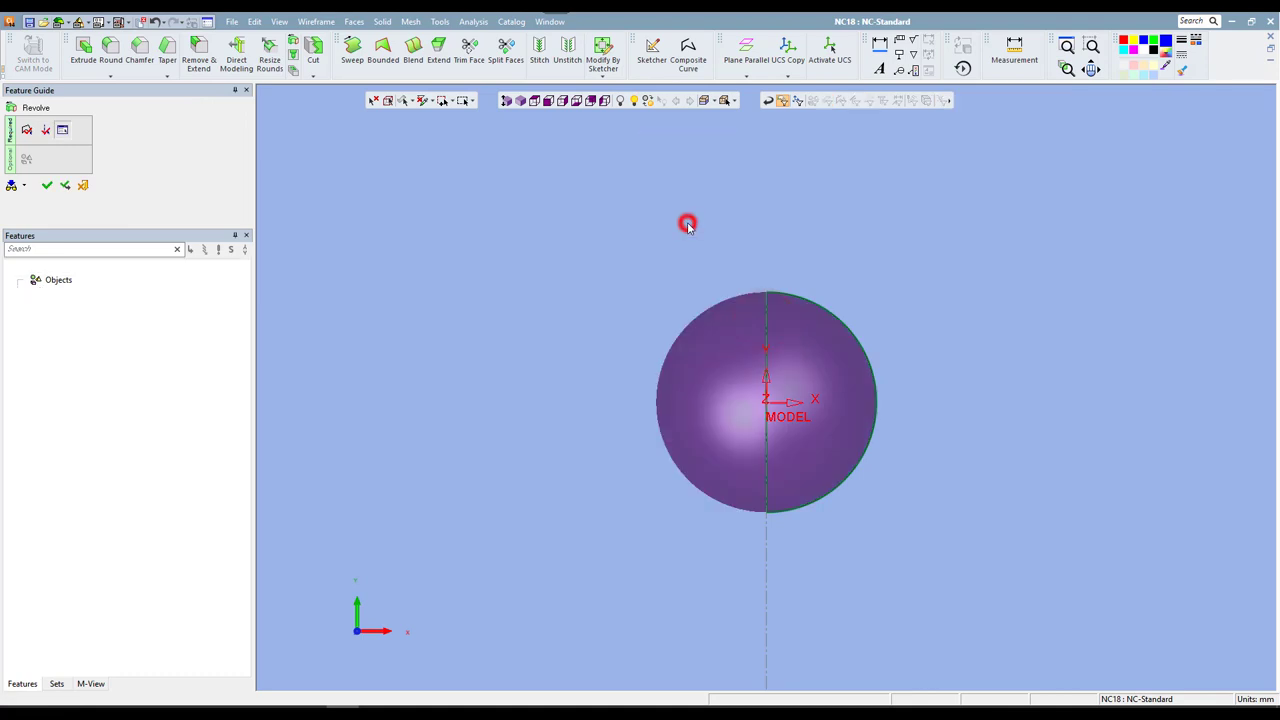
left_click(520, 101)
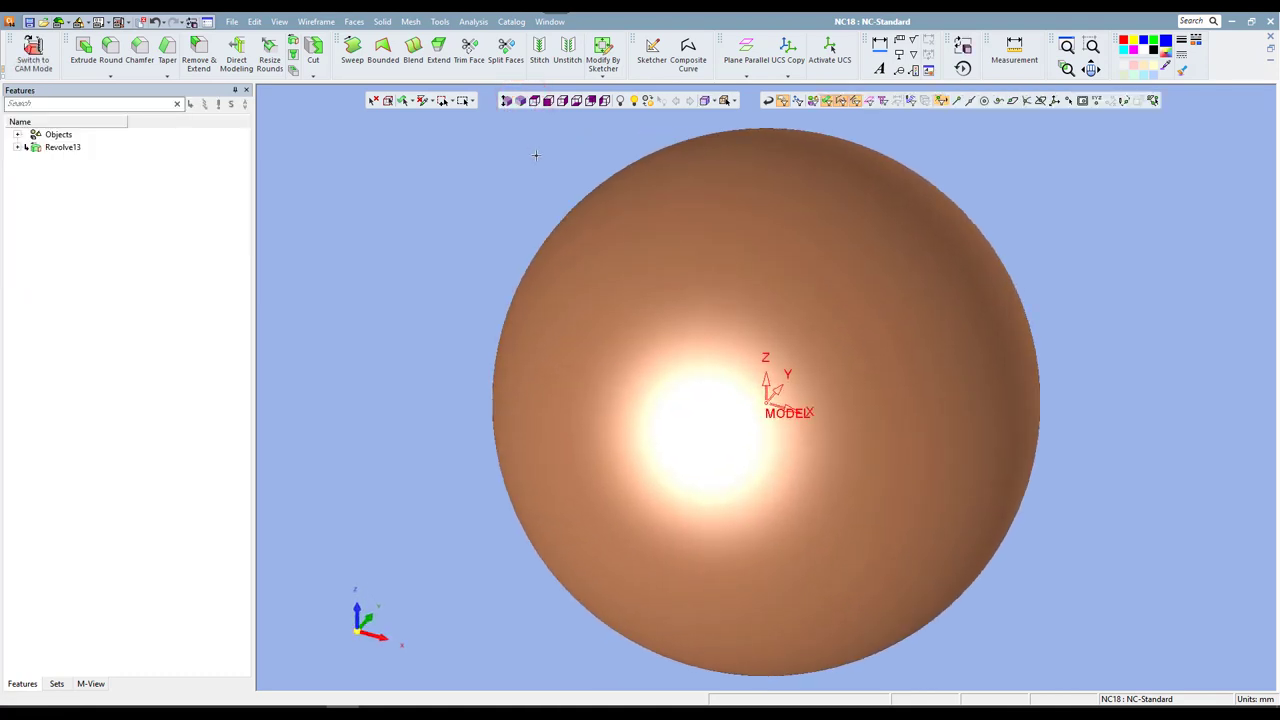
- Start a new sketch at the origin on the sphere and draw a Ø100 circle there
left_click(652, 50)
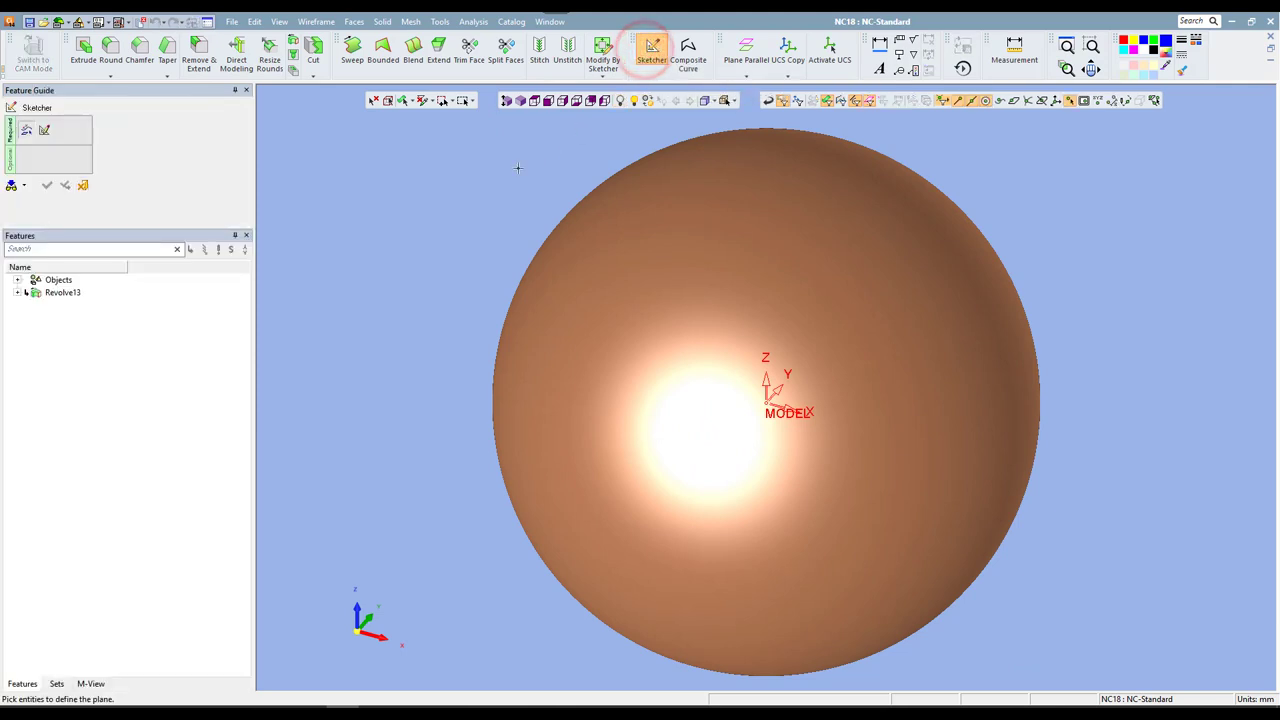
left_click(766, 389)
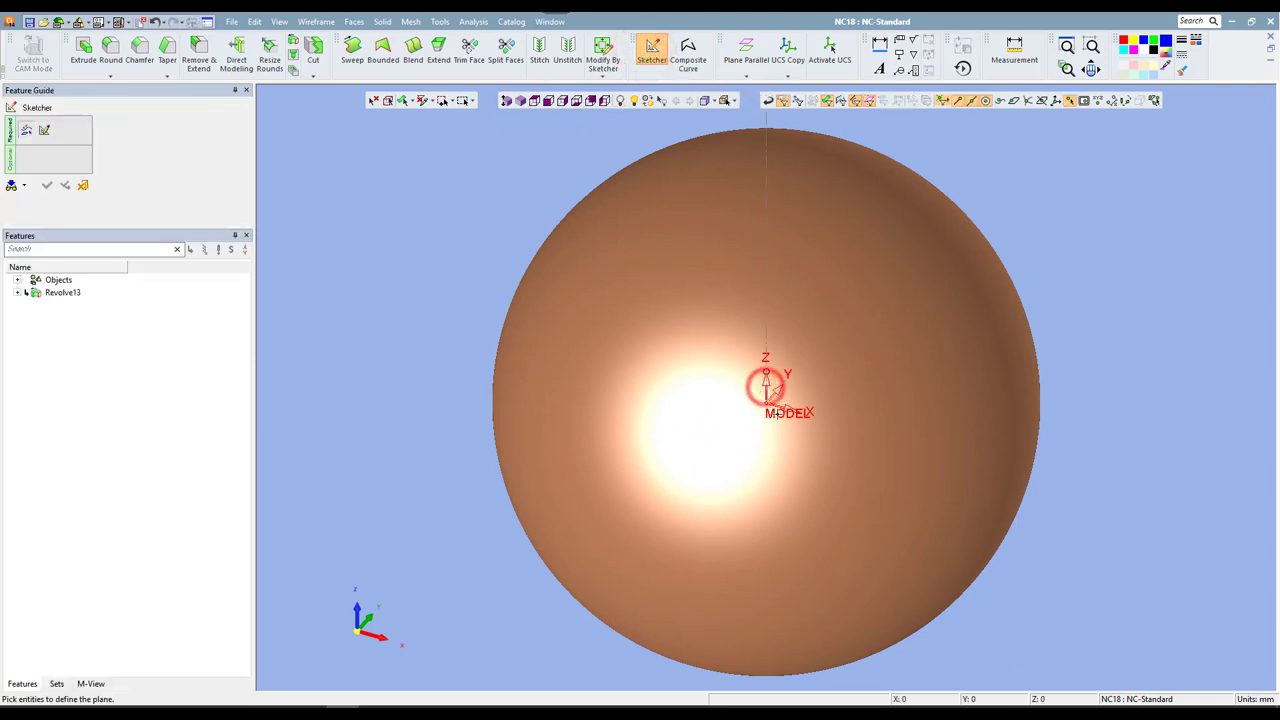
left_click(783, 413)
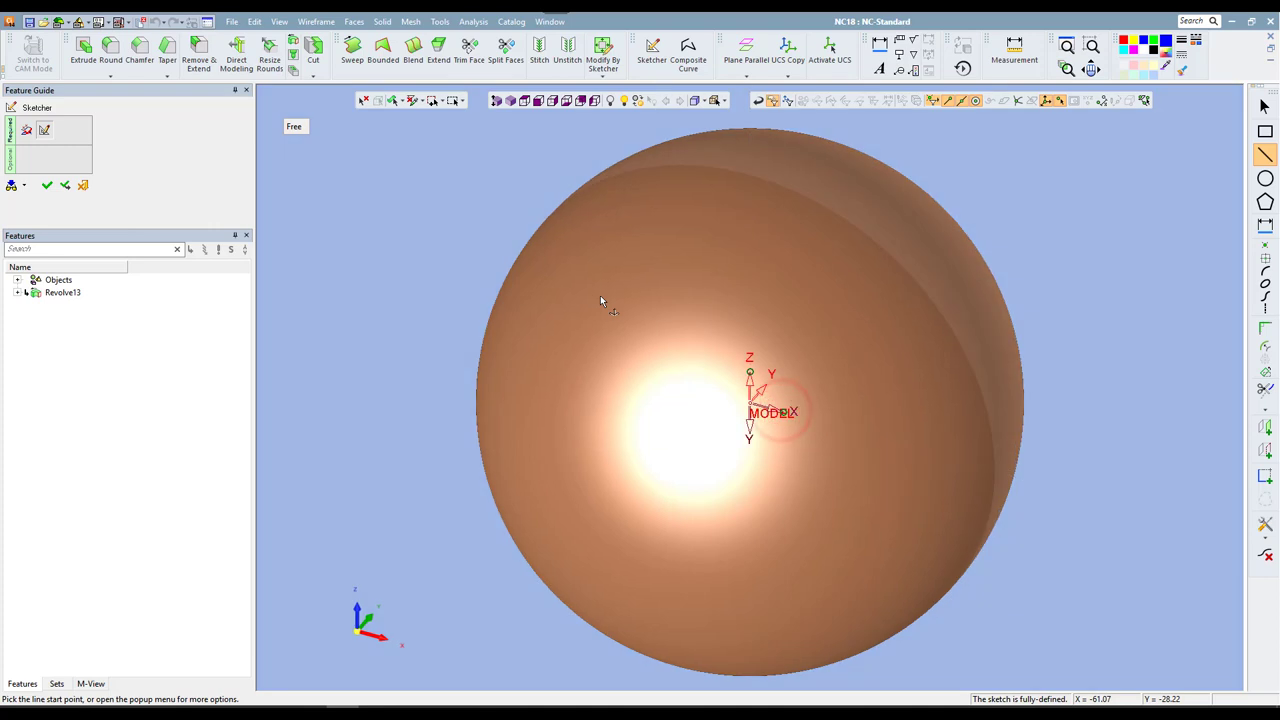
left_click(535, 101)
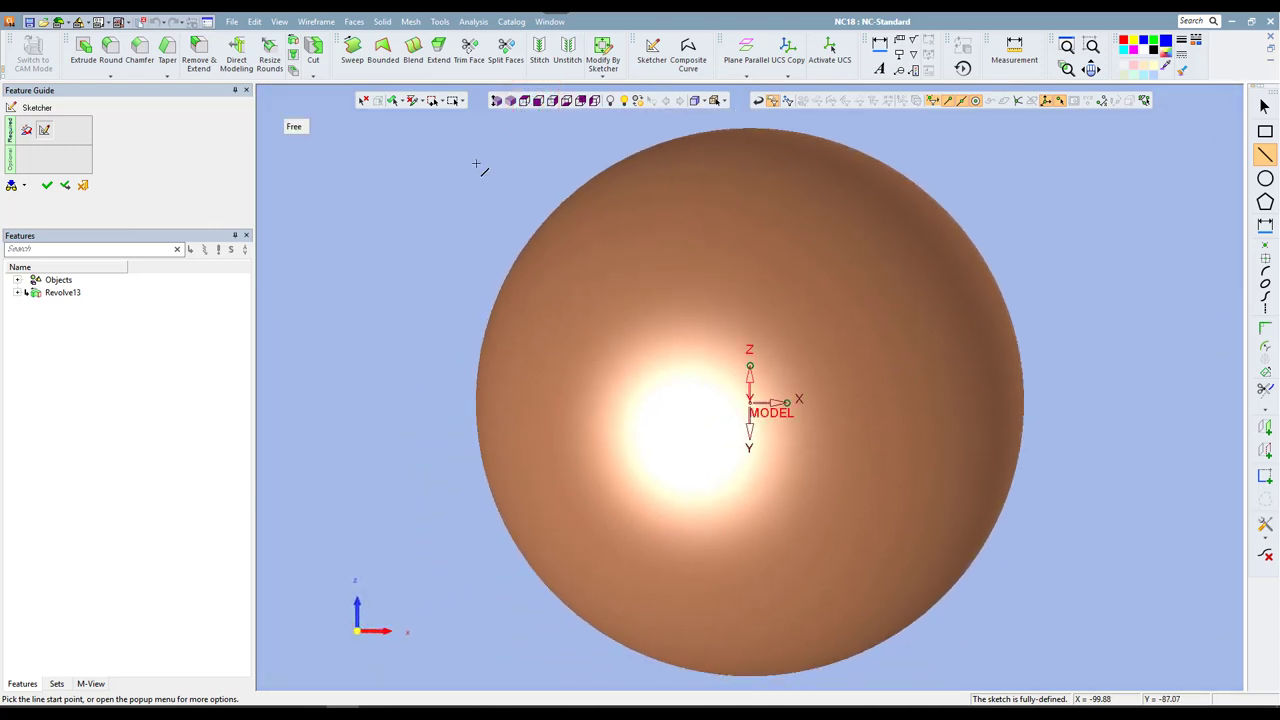
right_click(600, 202)
left_click(637, 291)
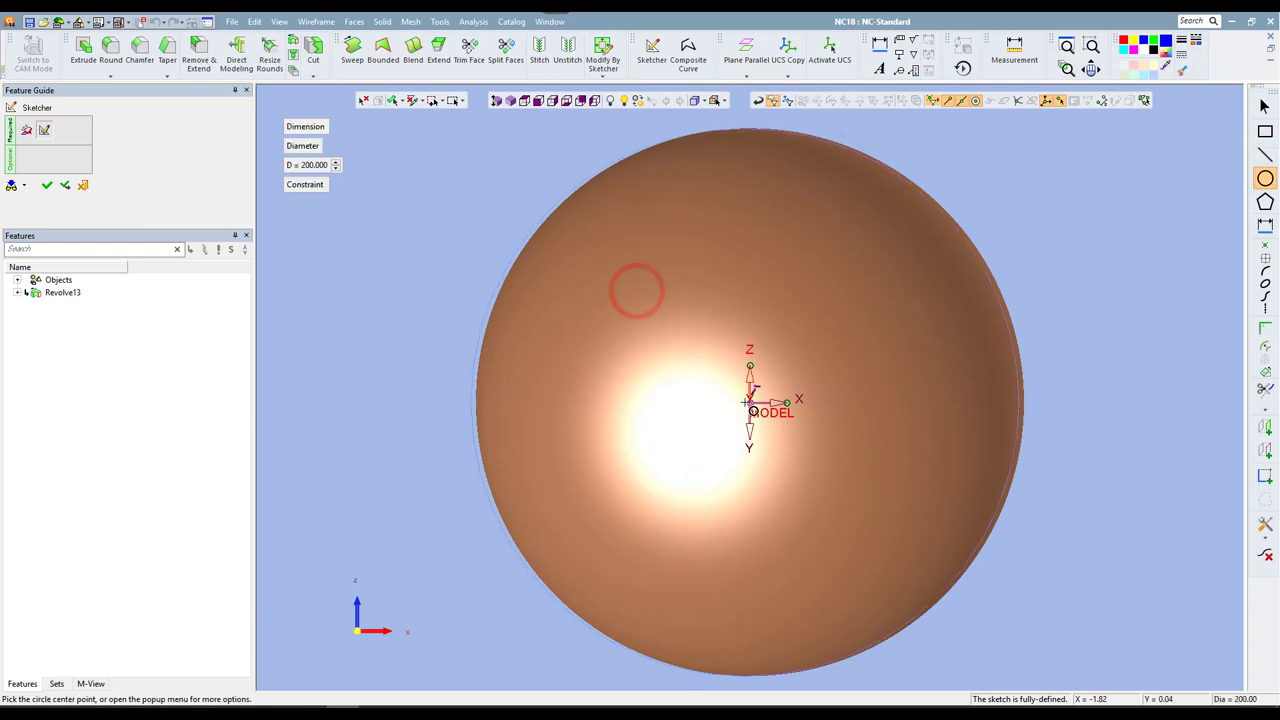
left_click(314, 166)
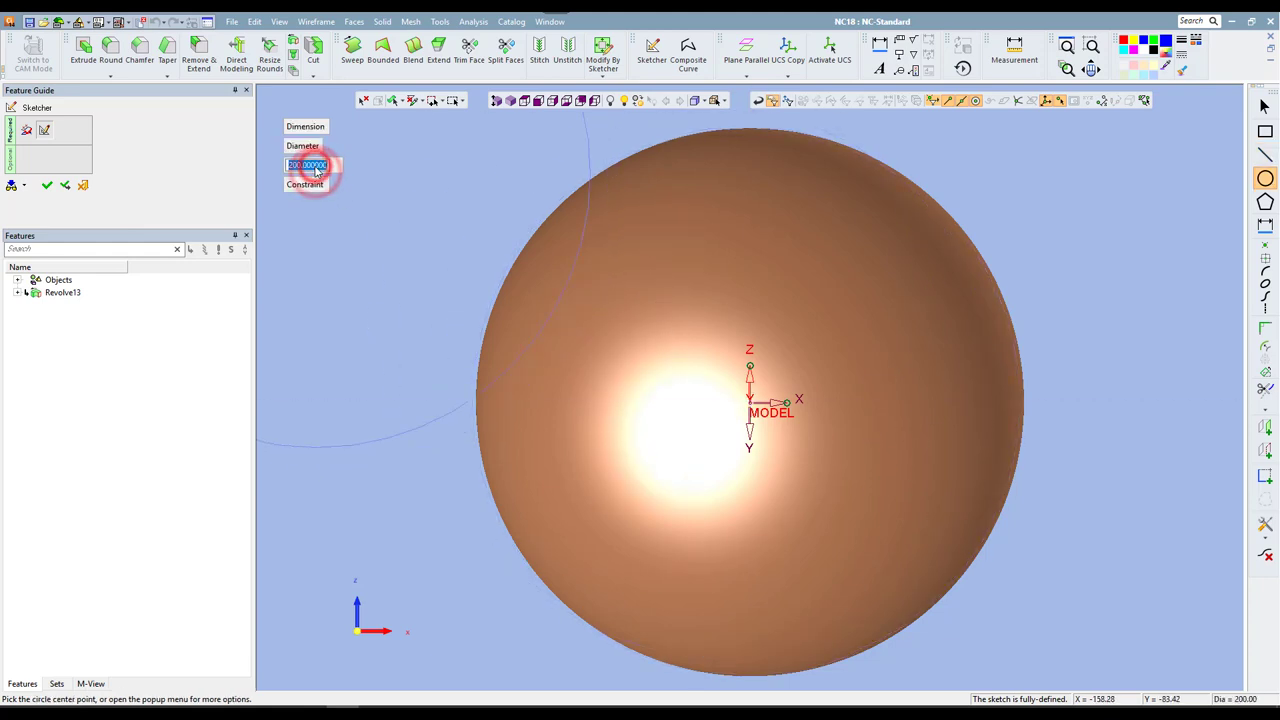
type("100")
key("Return")
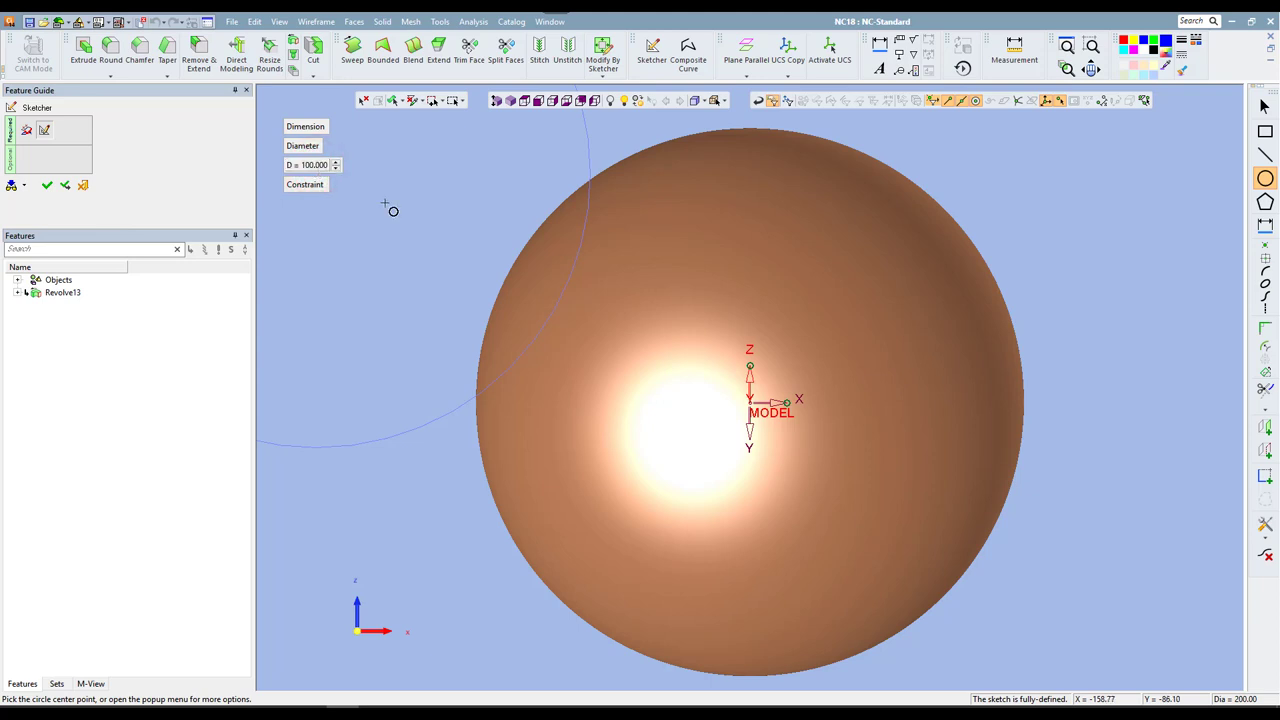
left_click(750, 402)
key("Escape")
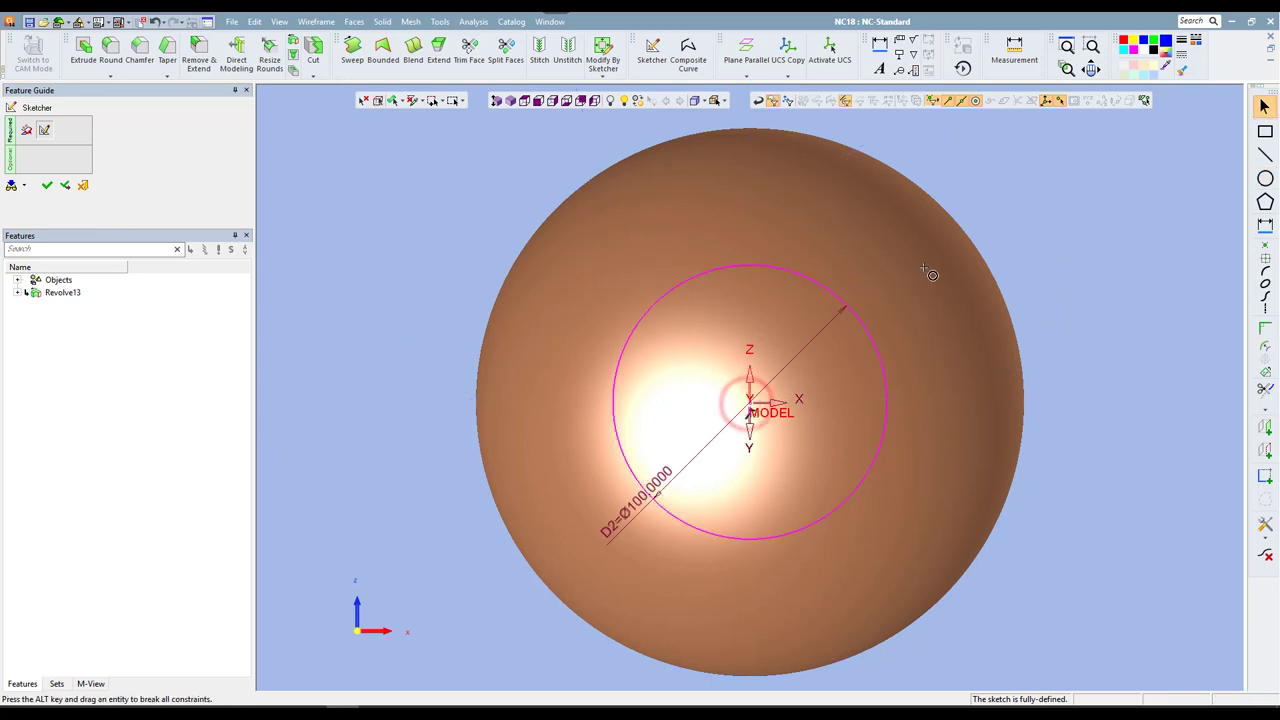
- Offset the Ø100 circle outward by 2 mm
left_click(1265, 347)
left_click(720, 264)
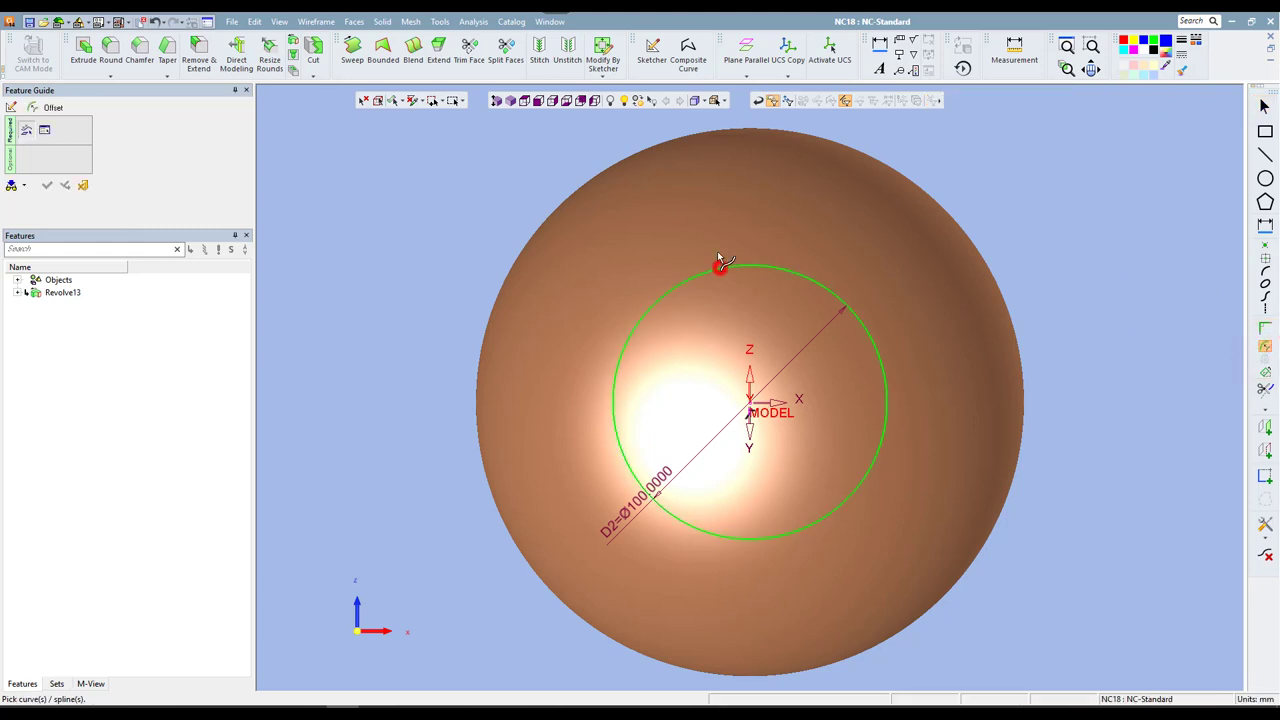
double_click(355, 184)
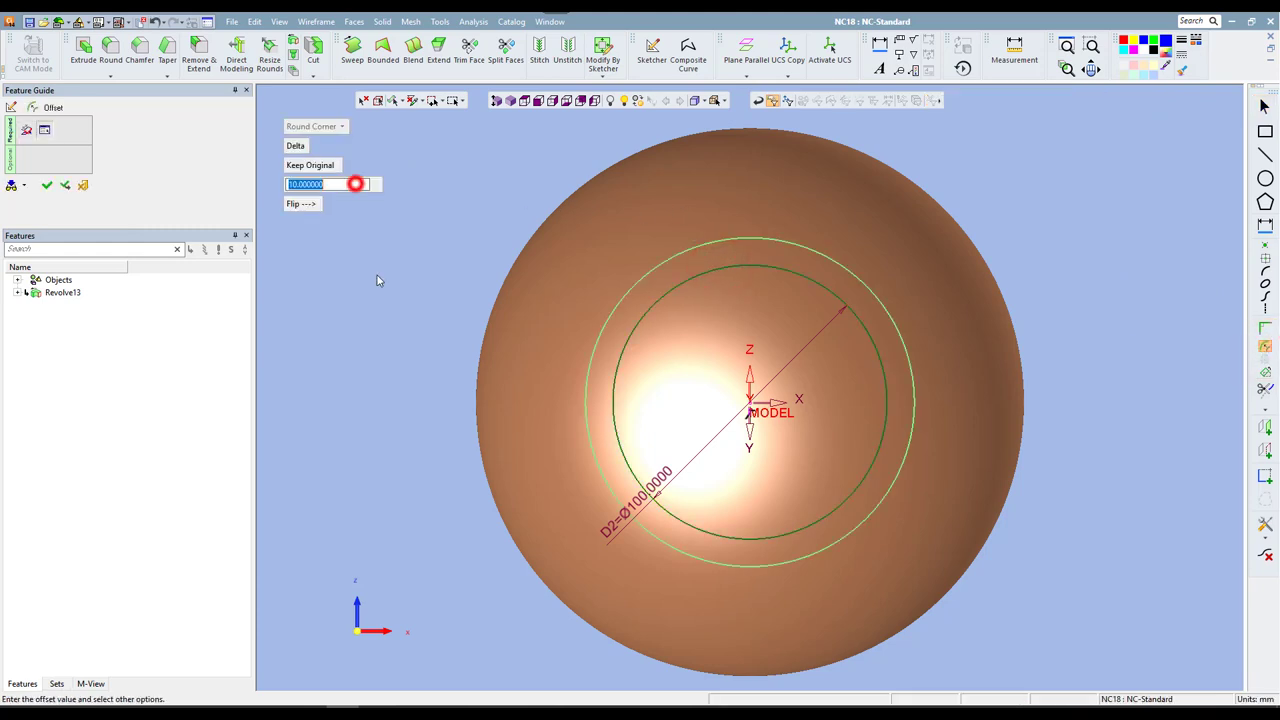
type("2")
key("Return")
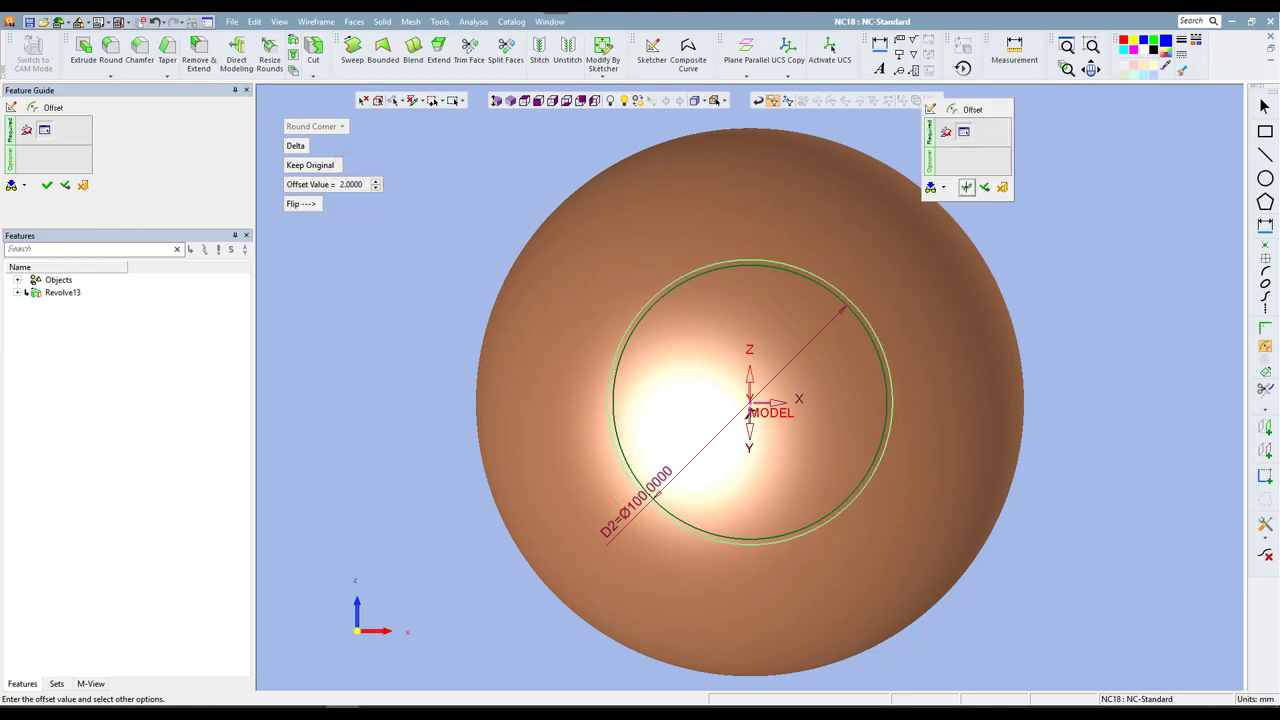
left_click(966, 187)
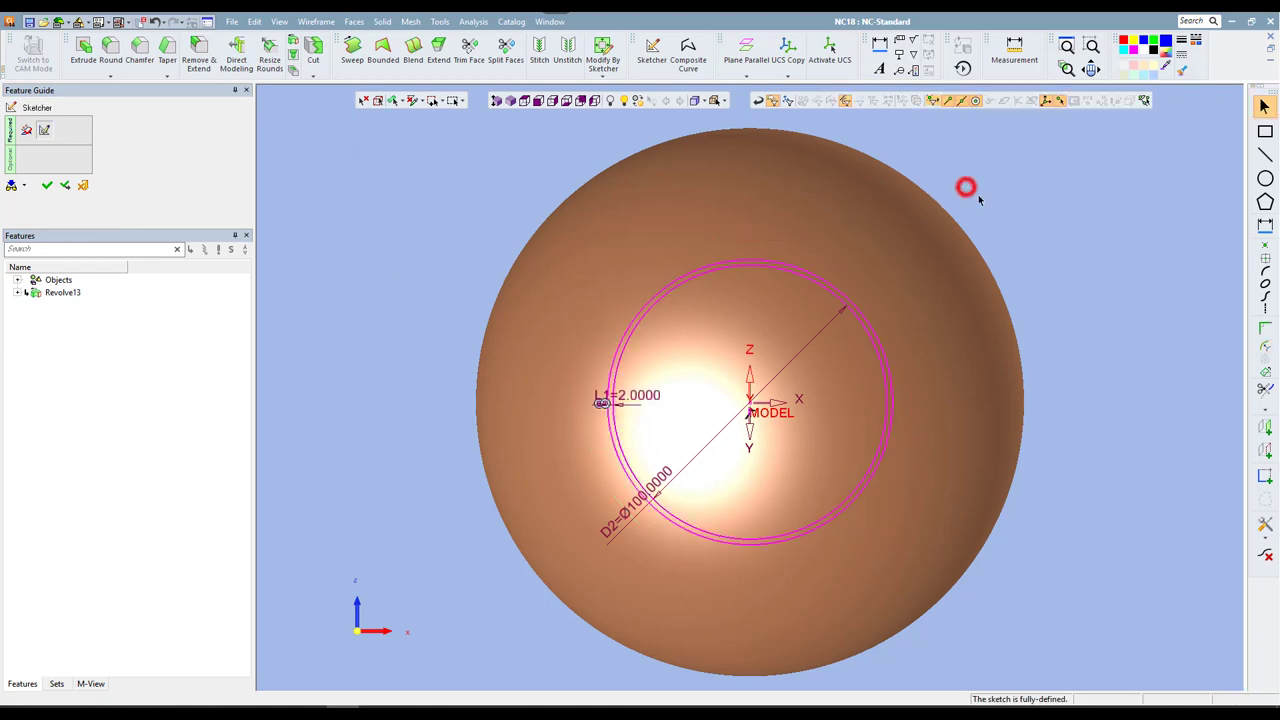
- Draw a horizontal line from the circle's top point out past the sphere's right edge
left_click(1263, 155)
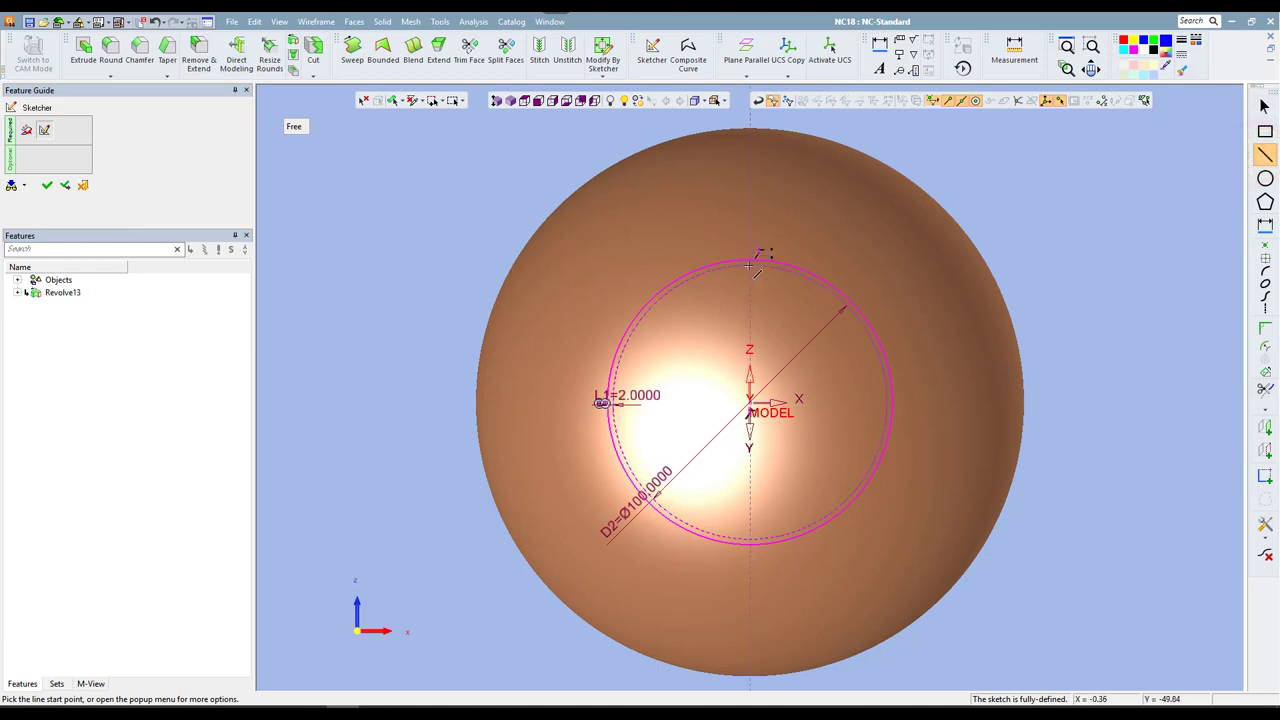
left_click(748, 264)
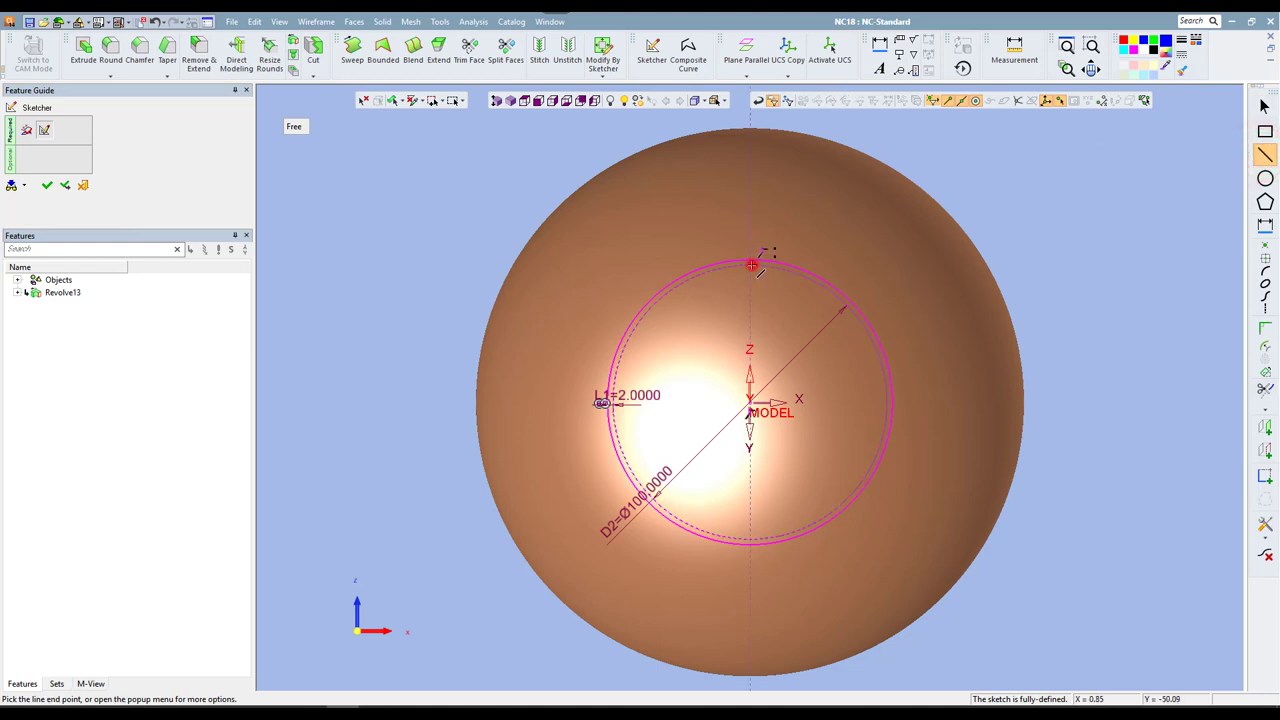
left_click(1023, 265)
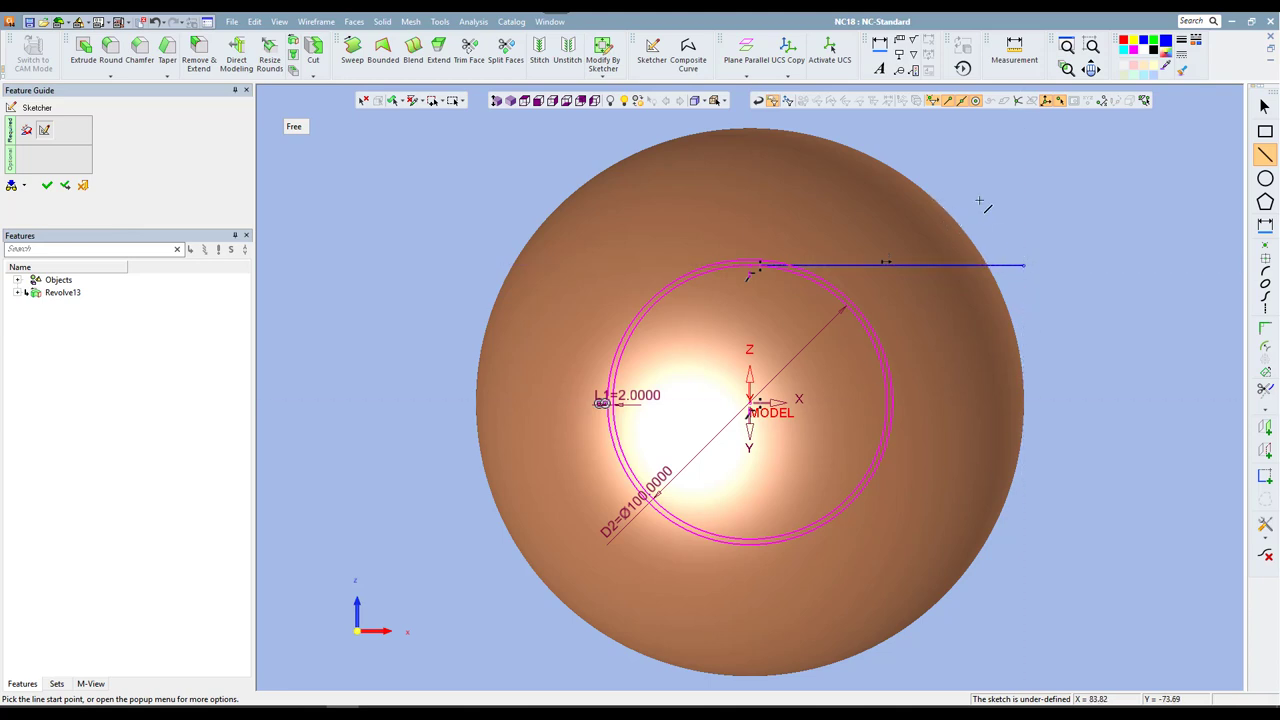
key("Escape")
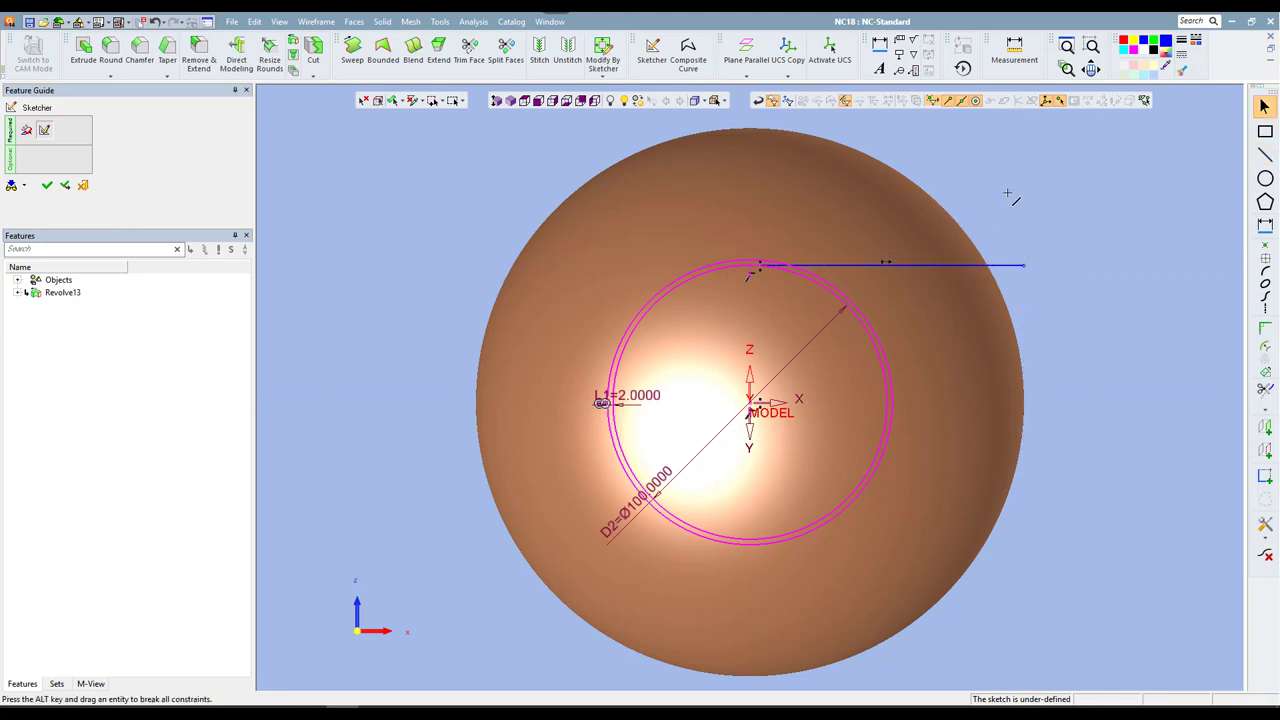
- Offset the horizontal line by 2 mm to make a parallel line
left_click(1265, 346)
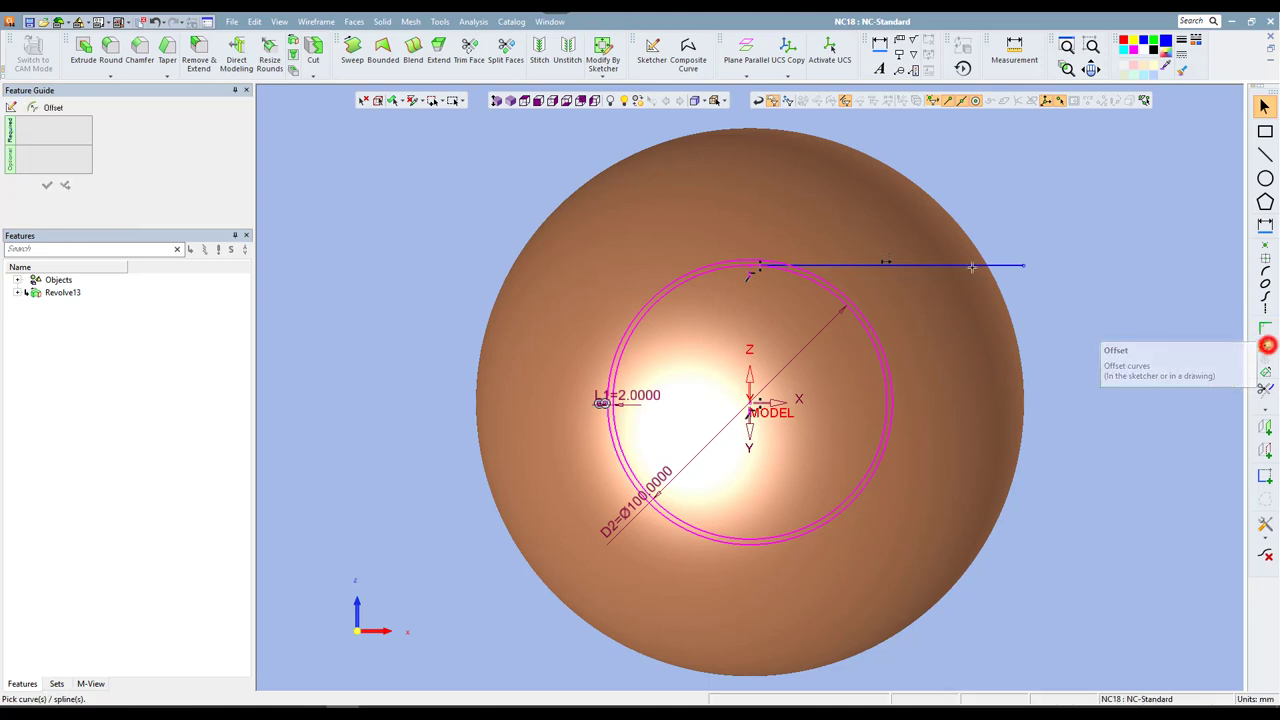
left_click(925, 266)
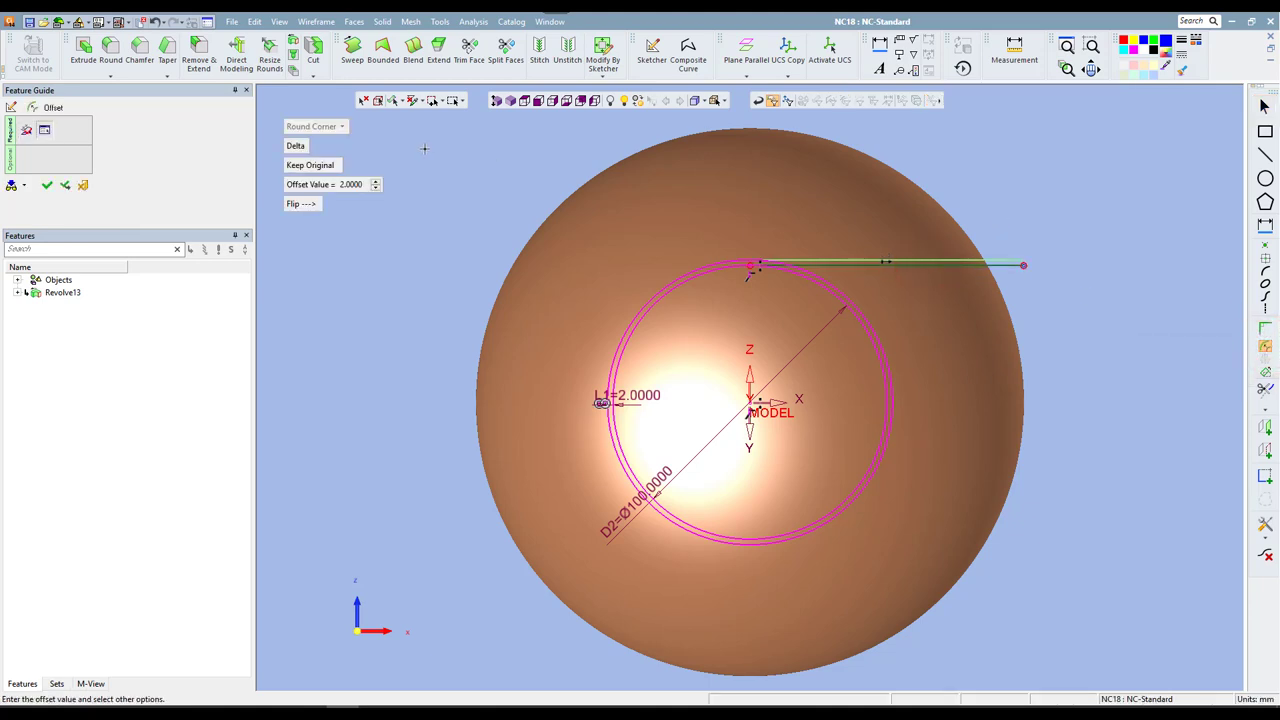
right_click(424, 148)
left_click(425, 149)
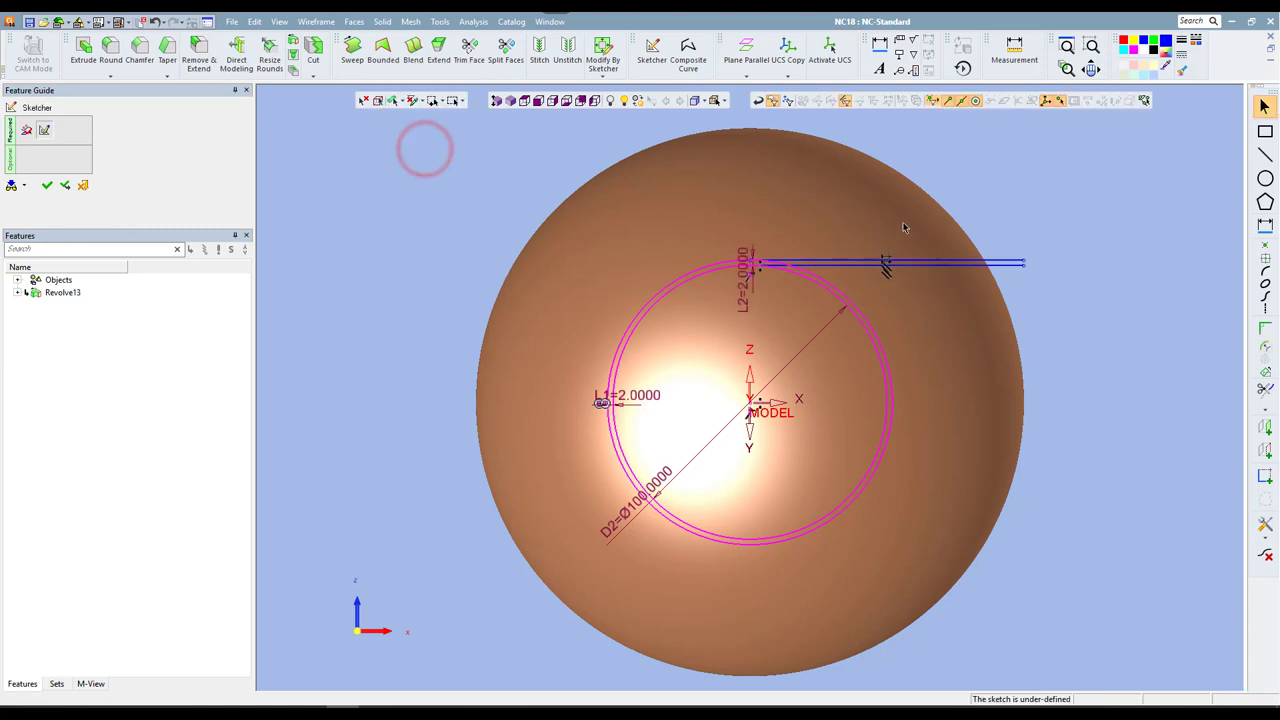
- Trim the circle arc and the line stub between the two parallel lines
scroll(796, 222, "up", 5)
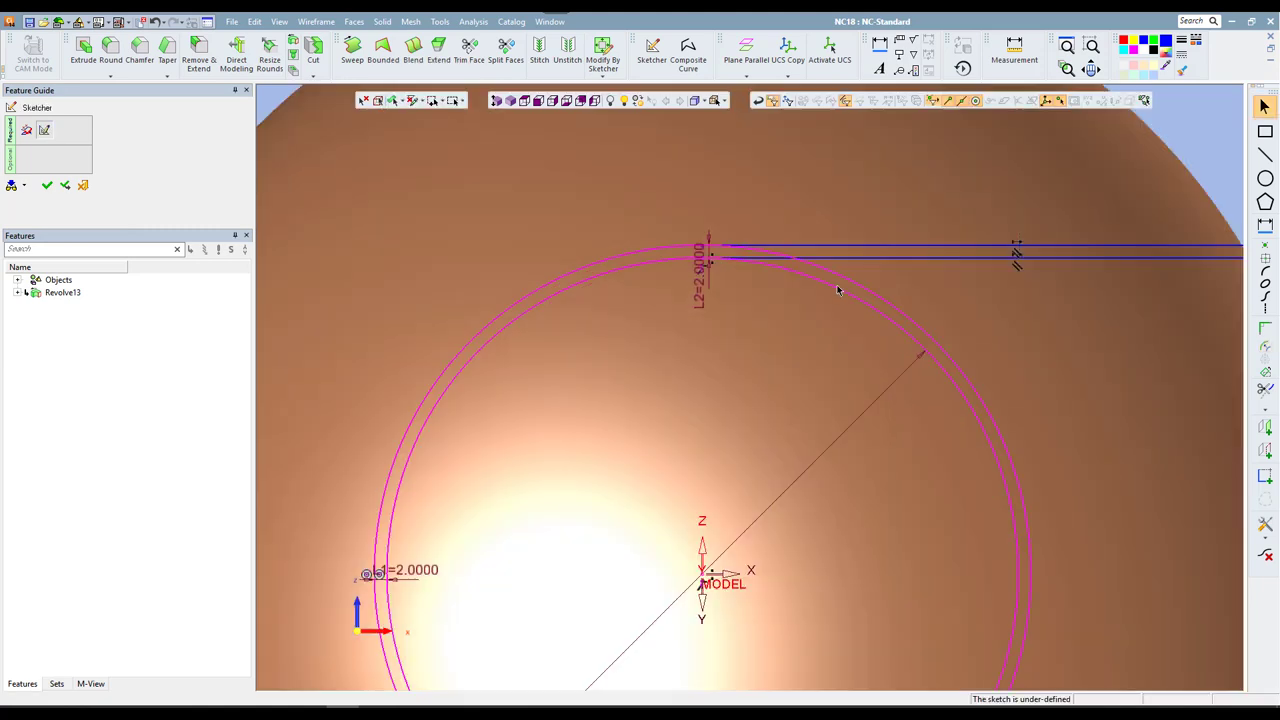
right_click(797, 199)
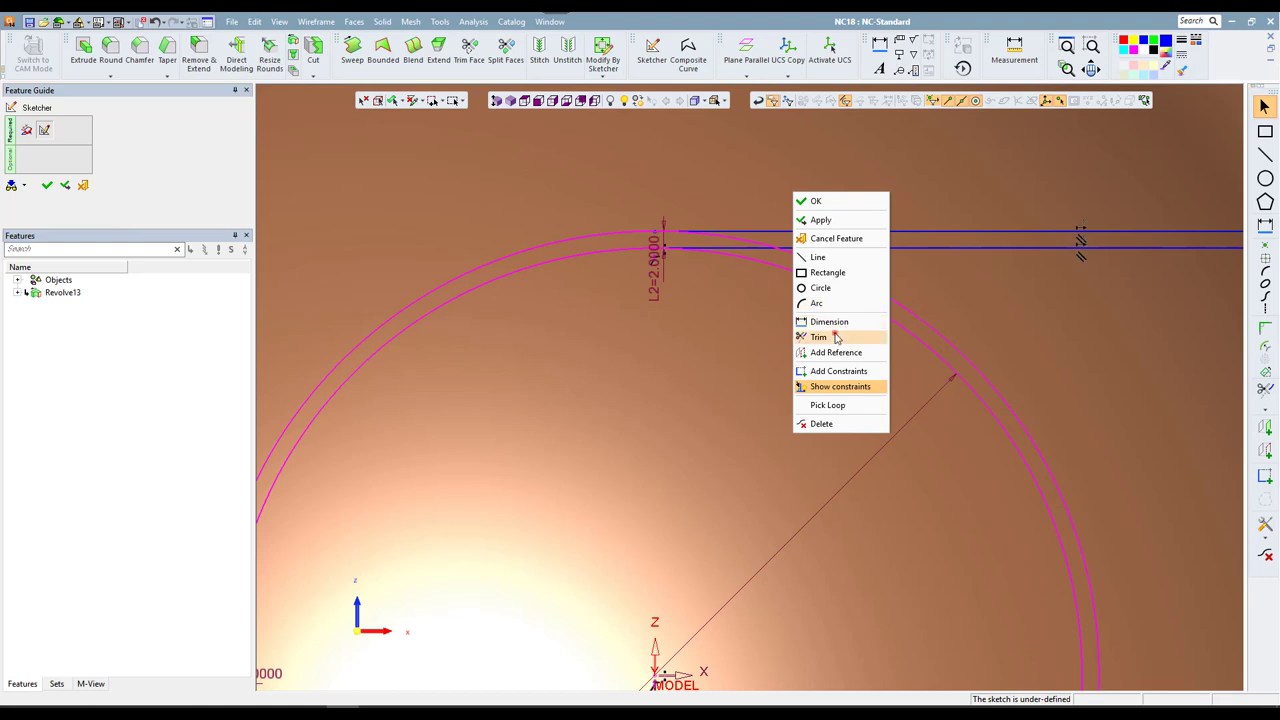
left_click(834, 332)
left_click(745, 242)
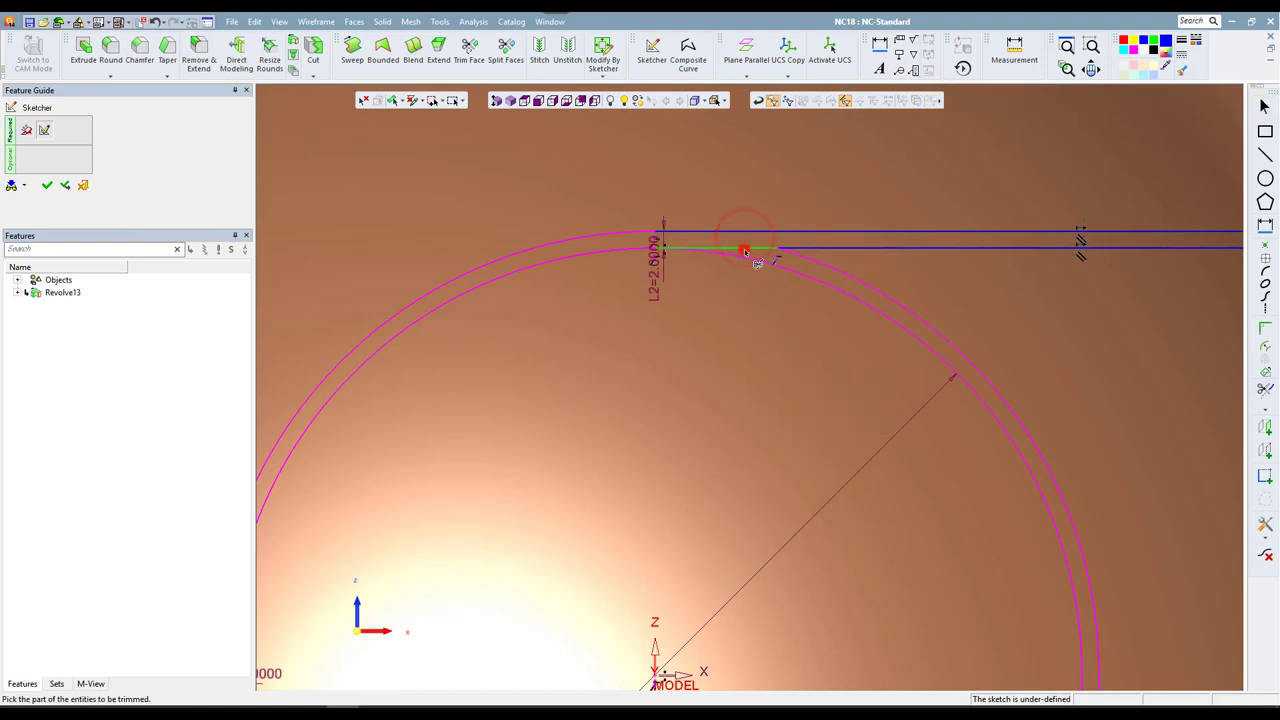
left_click(745, 246)
scroll(812, 190, "down", 2)
scroll(810, 188, "down", 1)
scroll(830, 193, "down", 1)
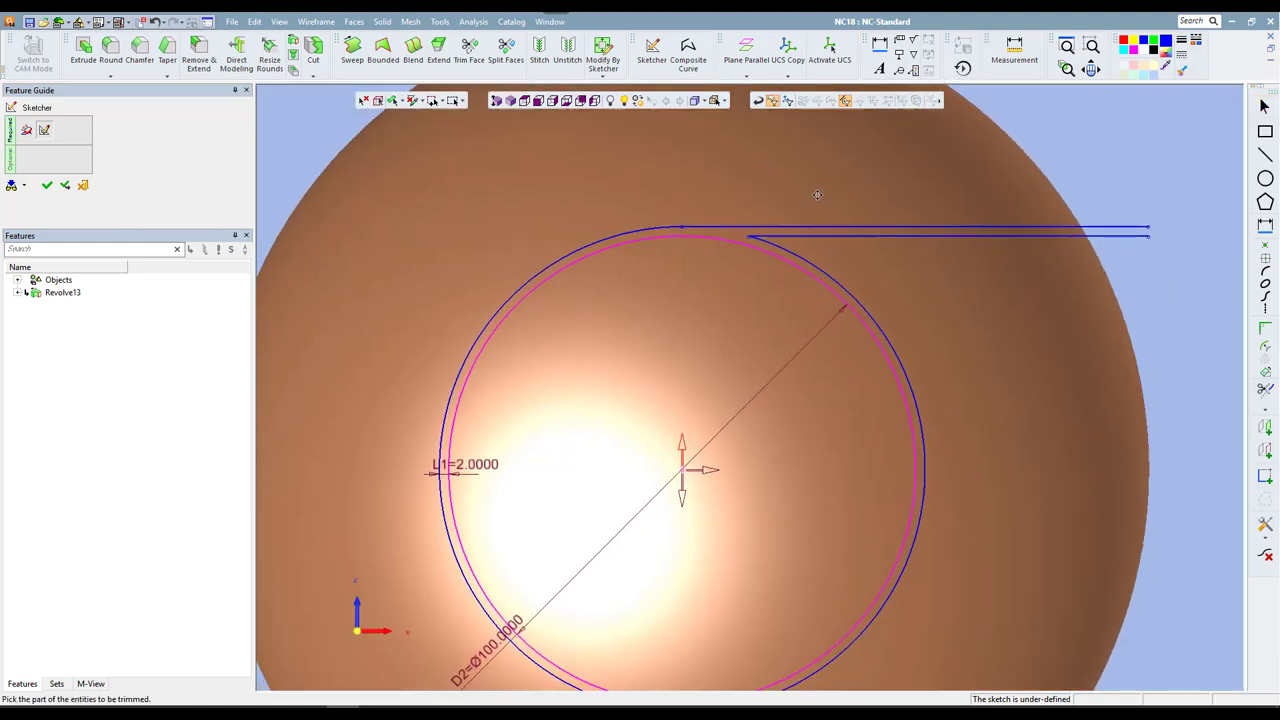
key("Escape")
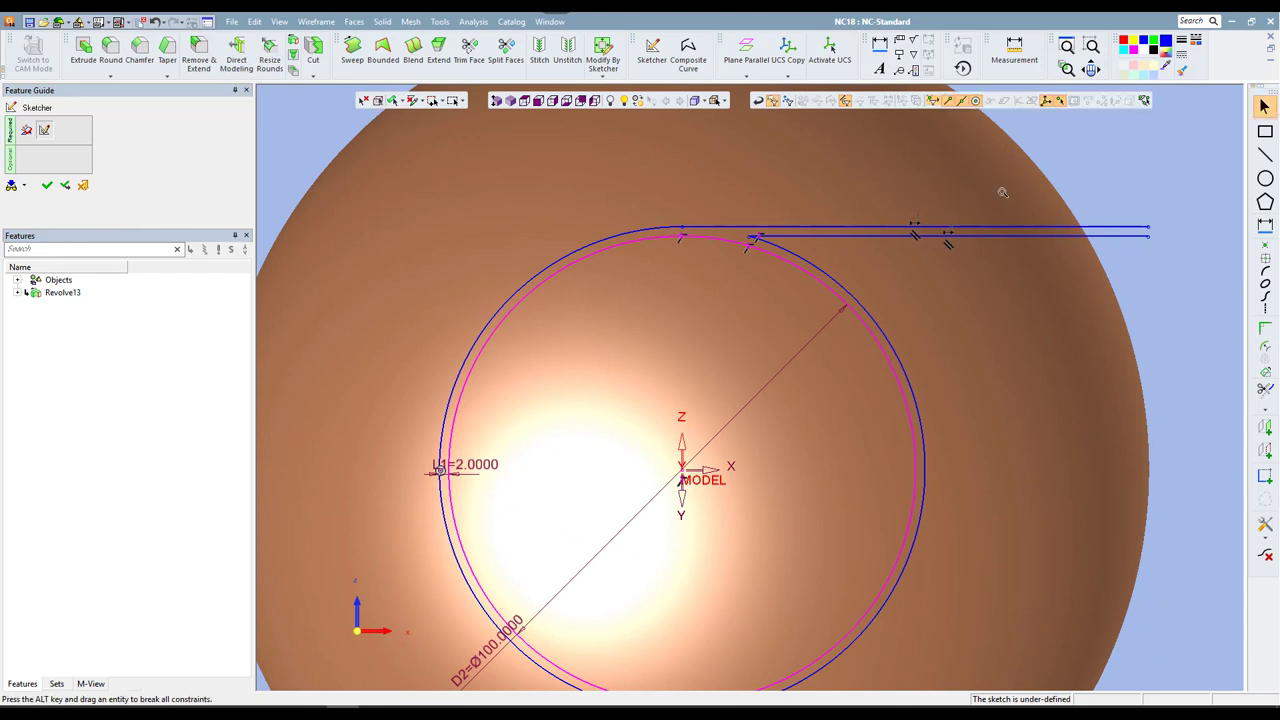
scroll(1003, 192, "down", 1)
left_click(1062, 204)
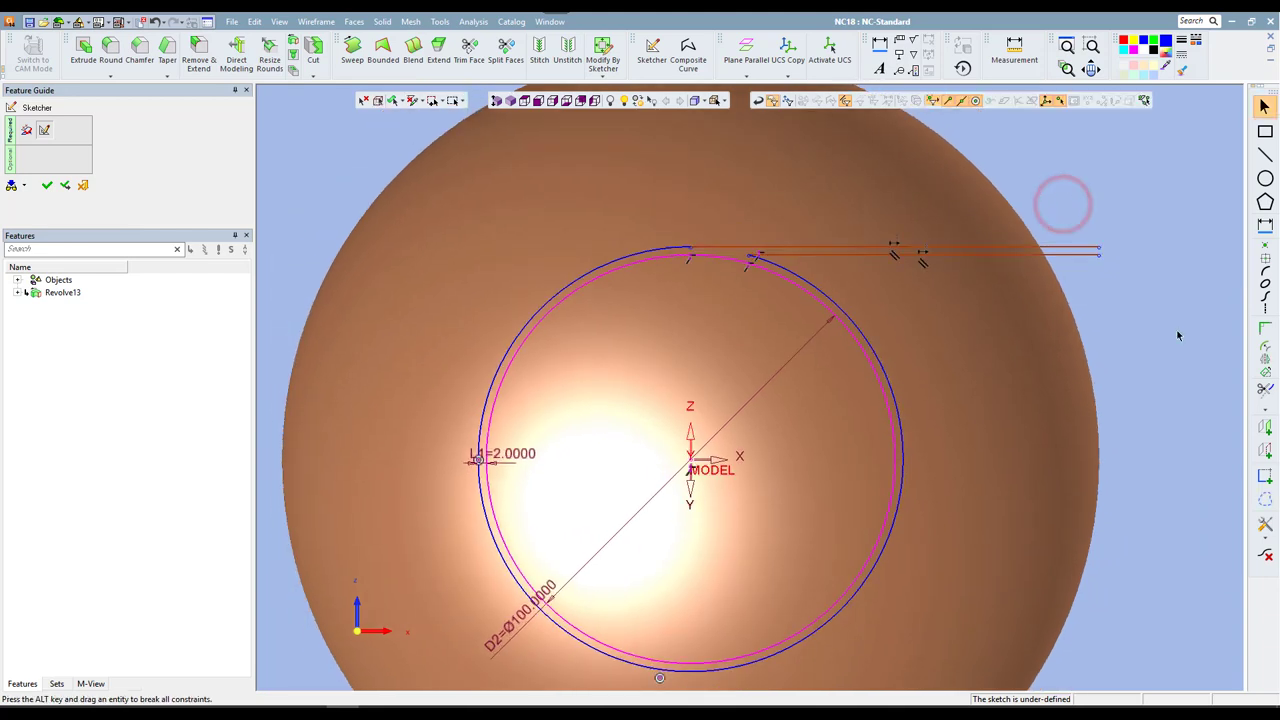
left_click(1270, 374)
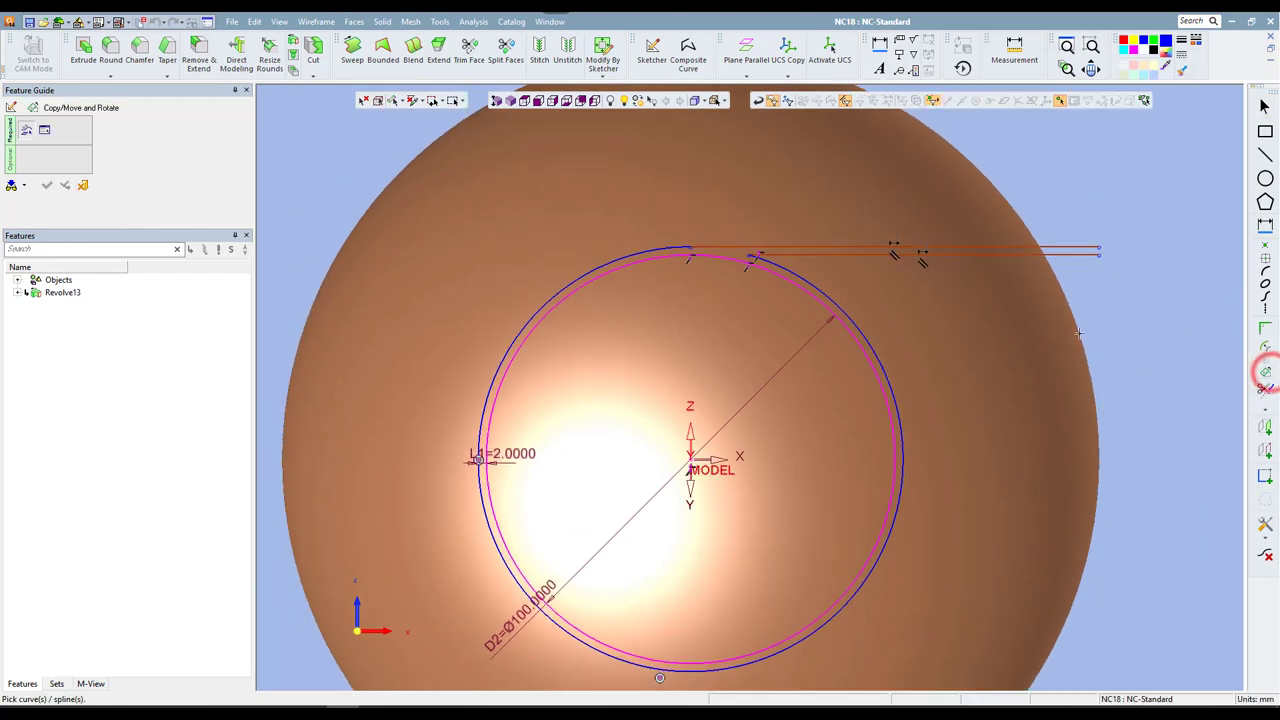
- Radially array the groove line pair: 2 copies at 120° about the circle centre
scroll(944, 305, "down", 2)
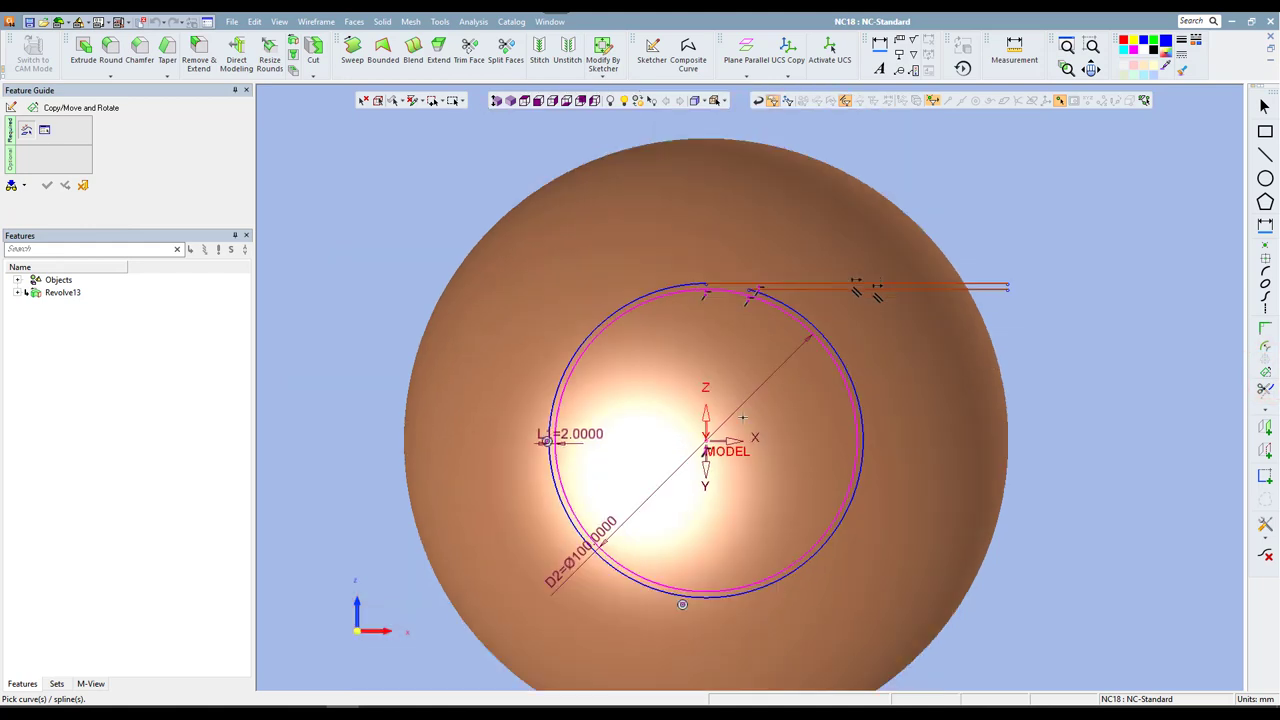
middle_click(760, 401)
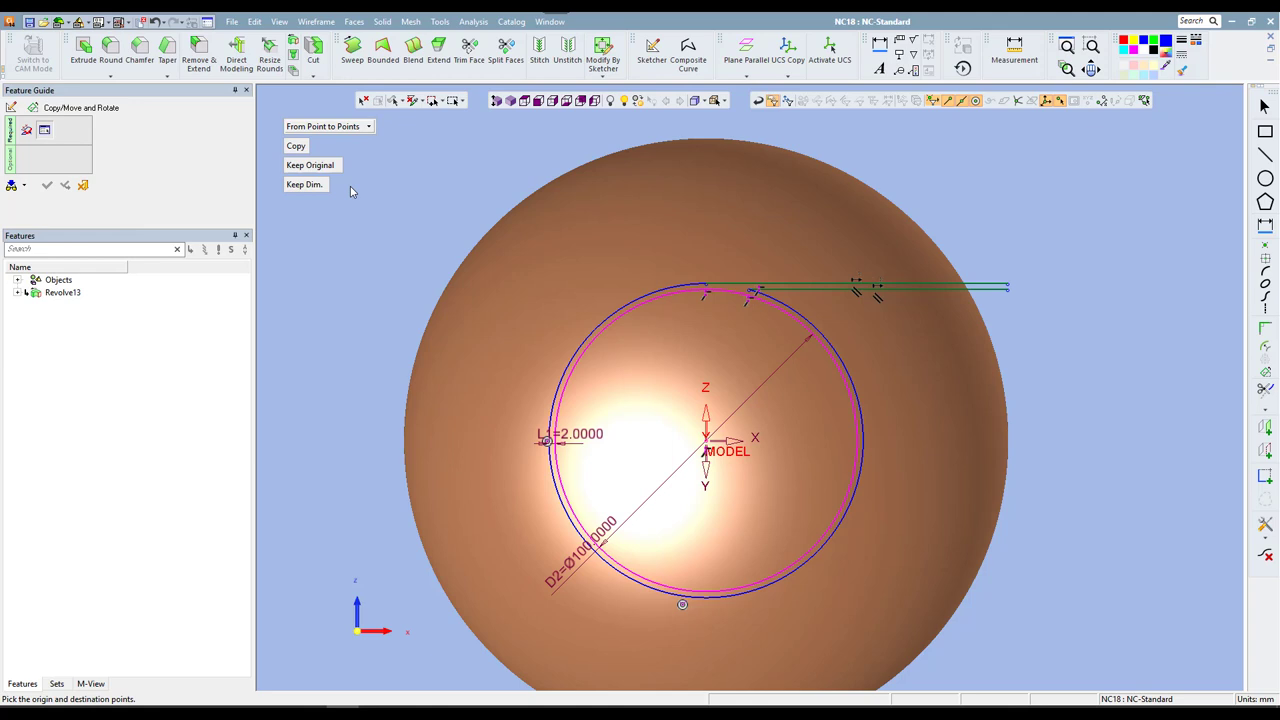
scroll(330, 126, "down", 1)
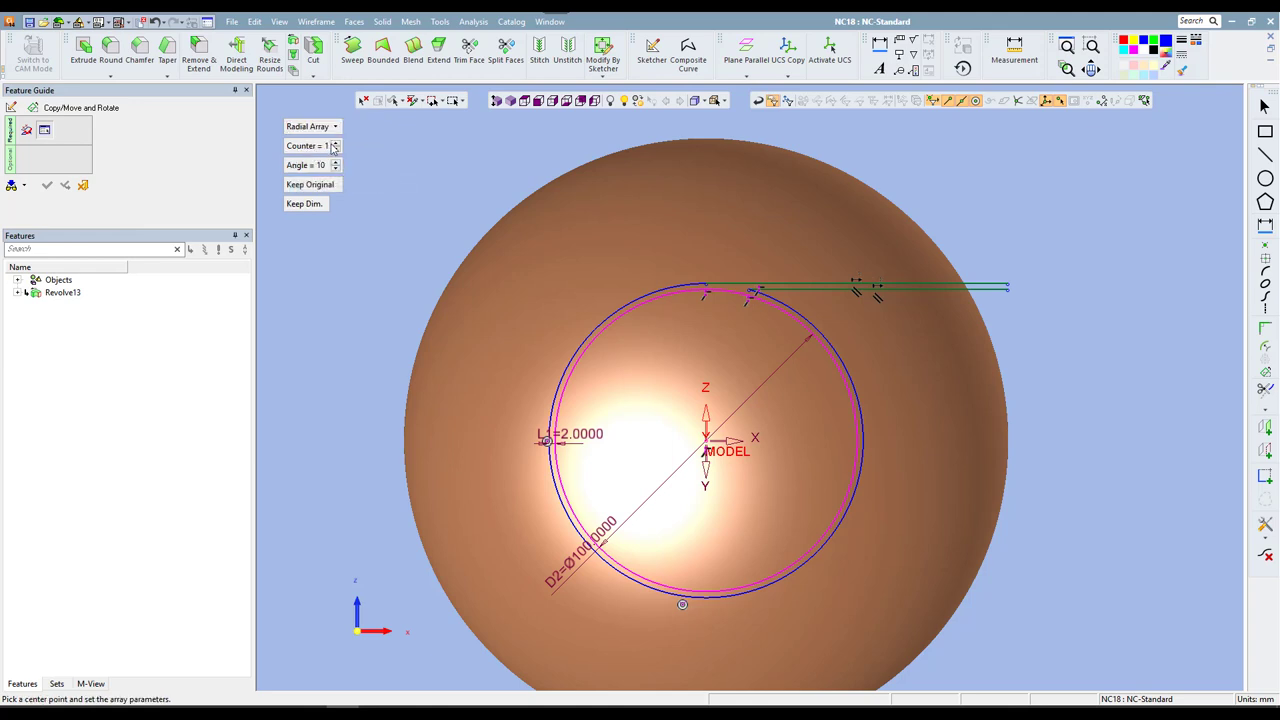
left_click(308, 166)
type("120")
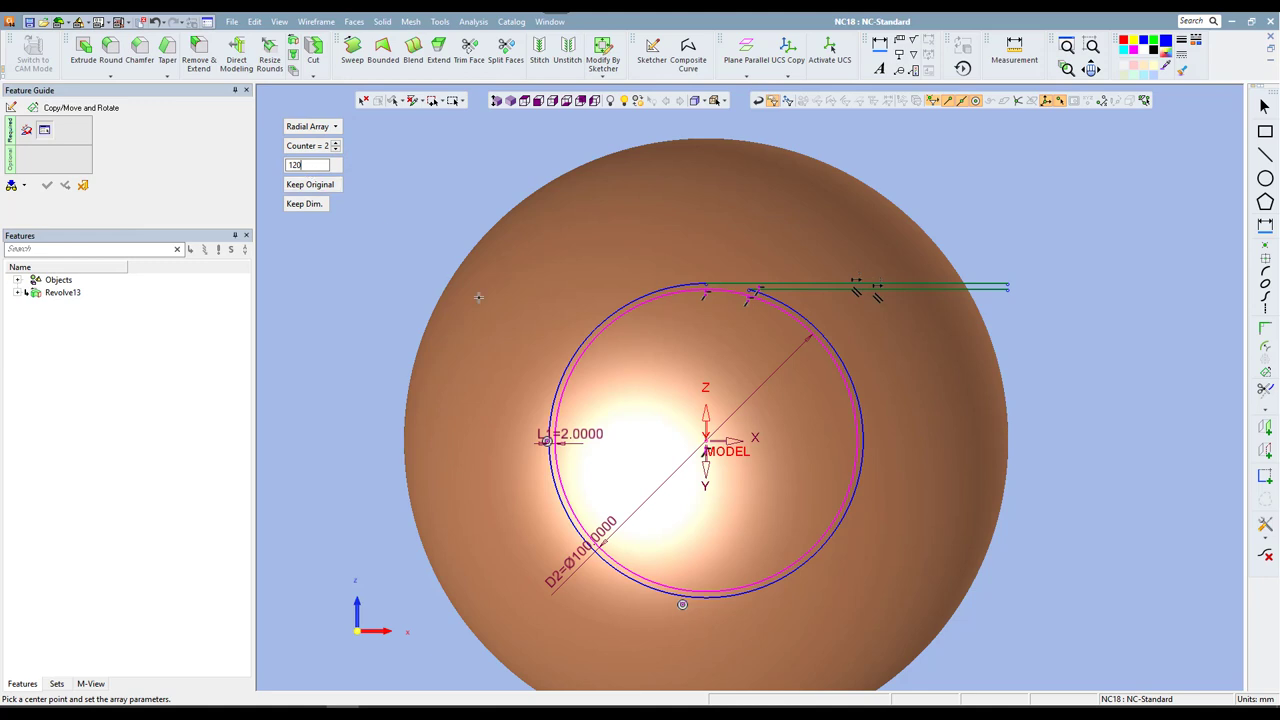
left_click(707, 443)
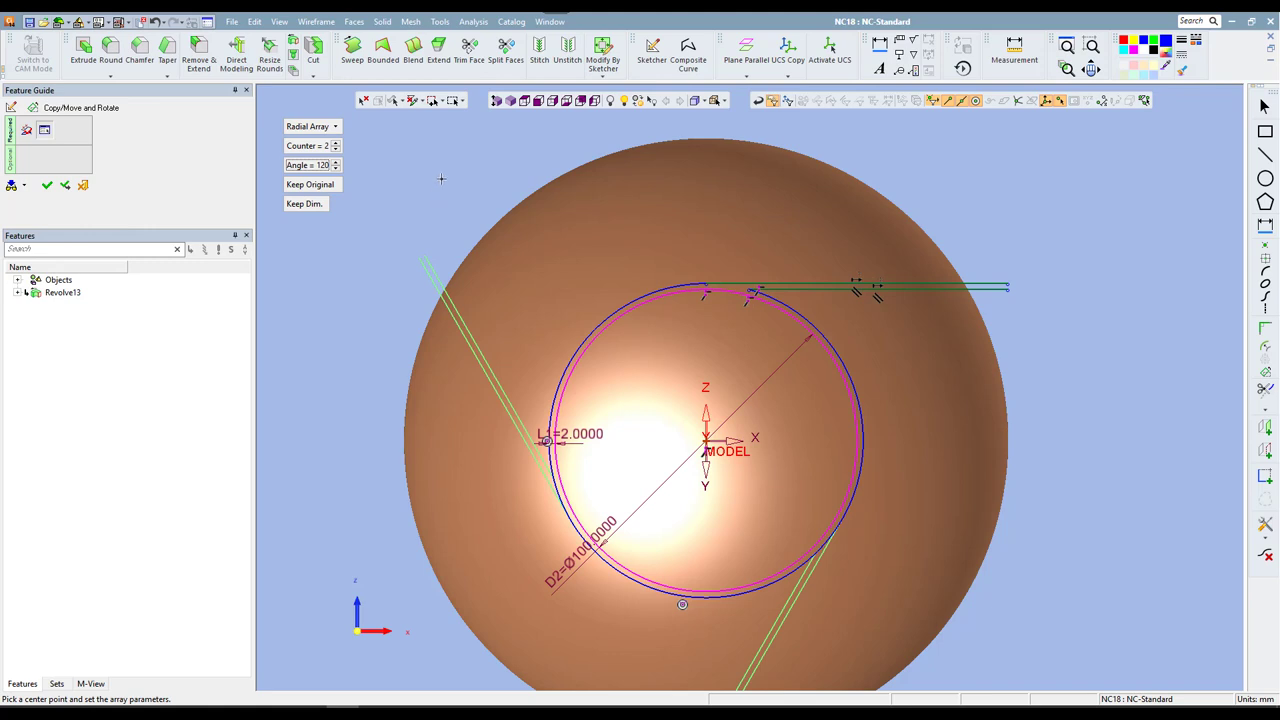
left_click(442, 179)
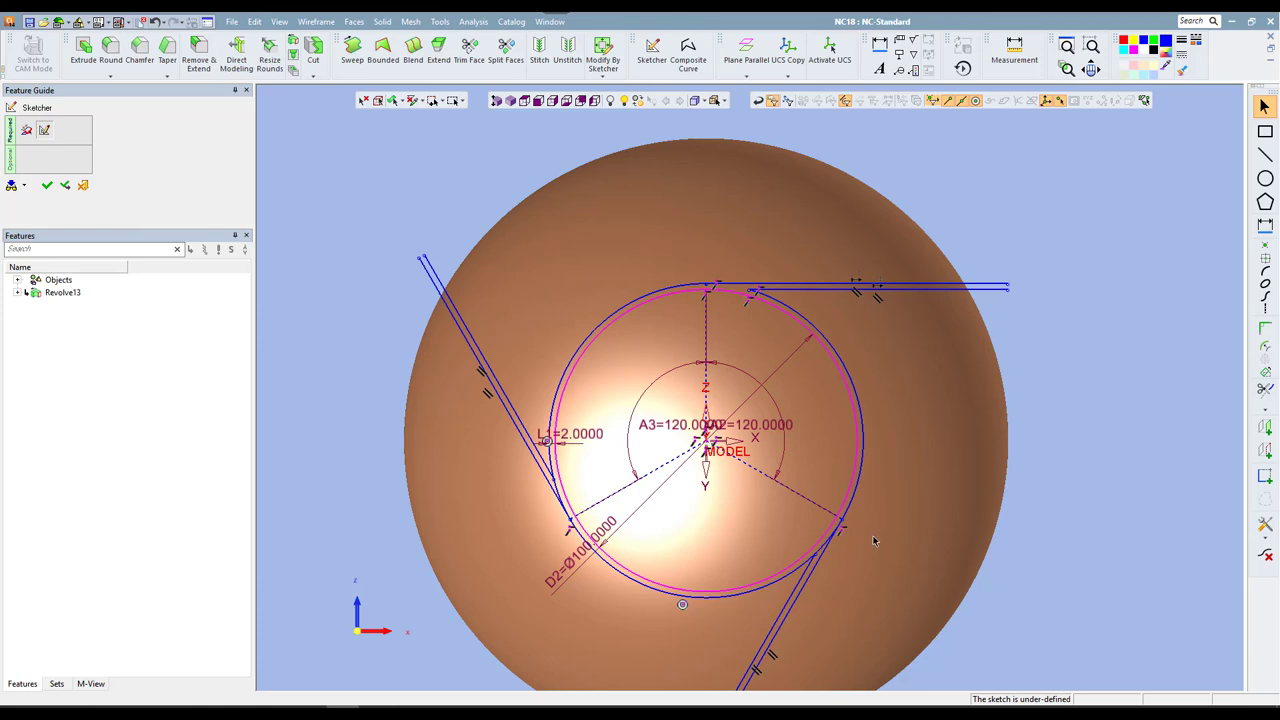
- Trim where the lower-right and left grooves overlap the circle
scroll(872, 540, "up", 3)
scroll(936, 312, "down", 1)
right_click(936, 310)
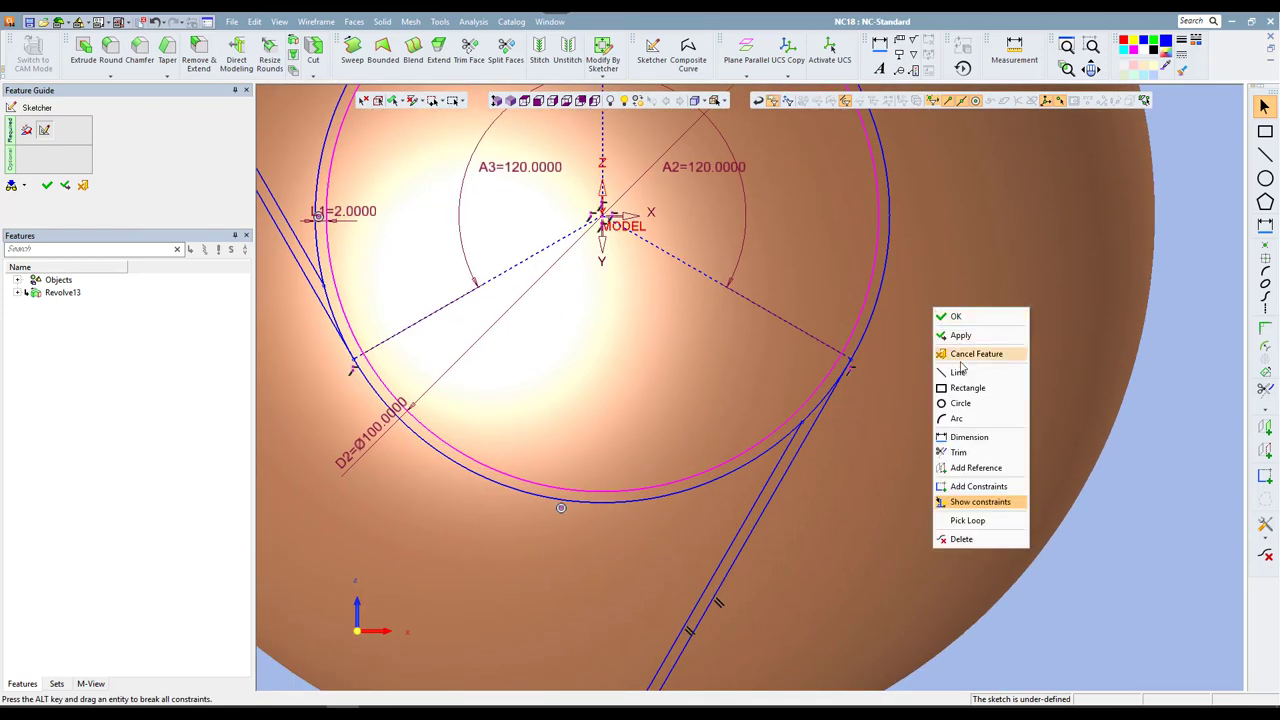
left_click(961, 452)
left_click(817, 405)
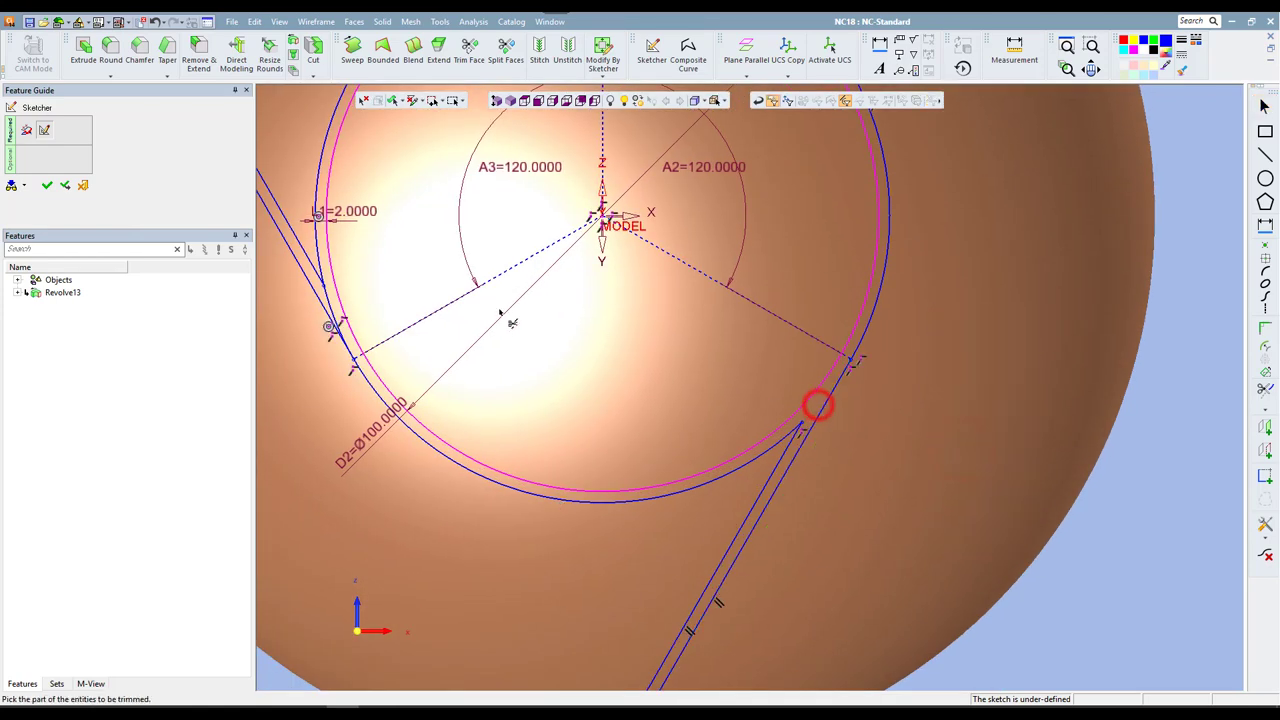
left_click(328, 300)
scroll(330, 300, "down", 1)
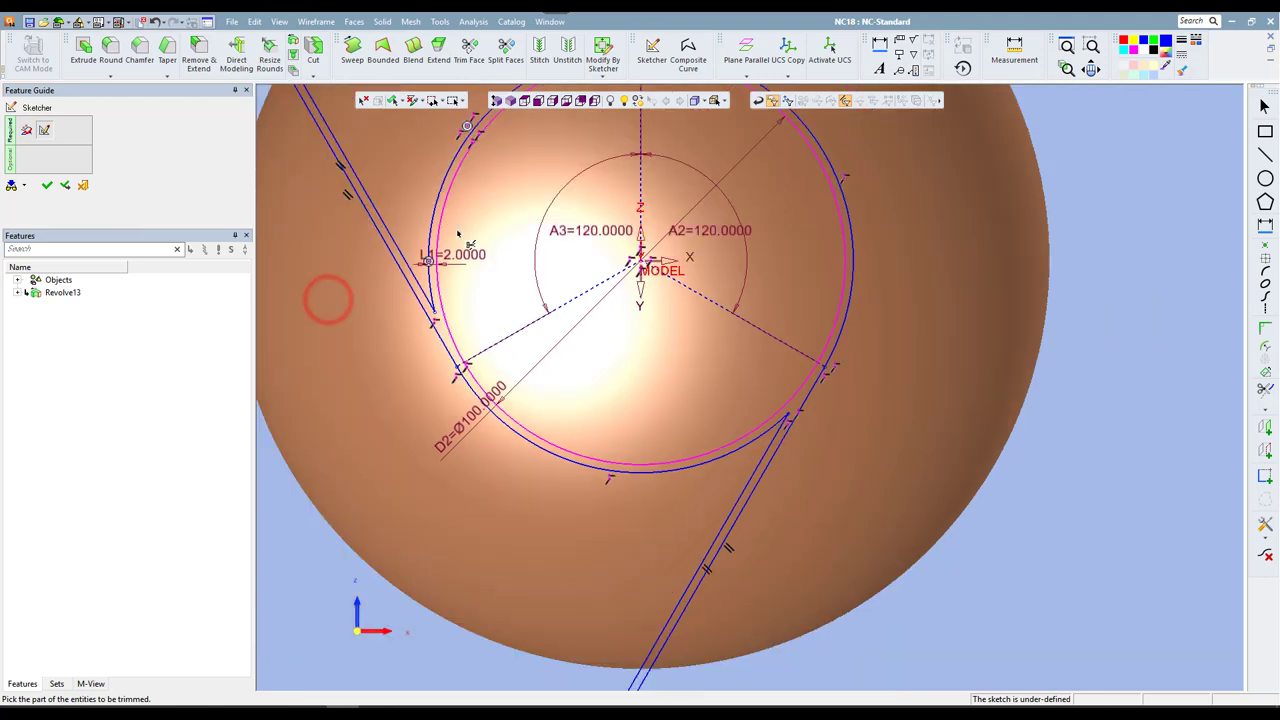
scroll(500, 216, "down", 1)
key("Escape")
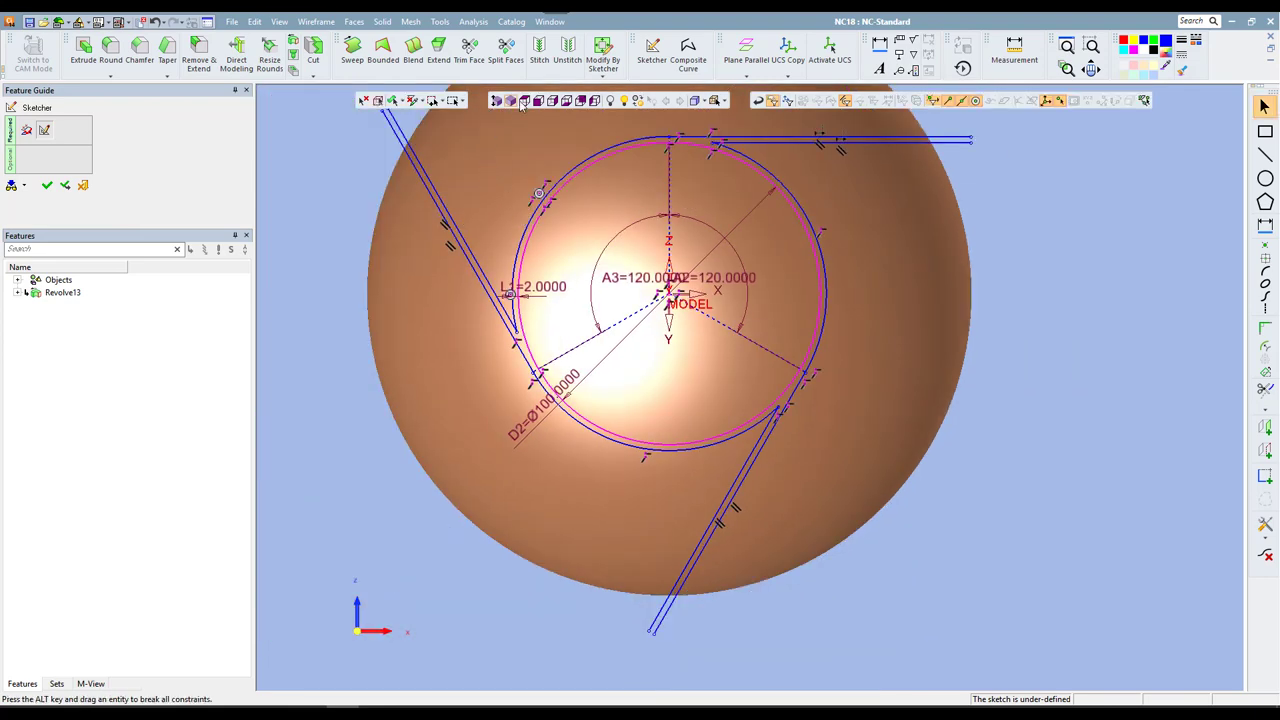
- View the groove sketch from the front and exit the Sketcher as Sketcher15
left_click(538, 101)
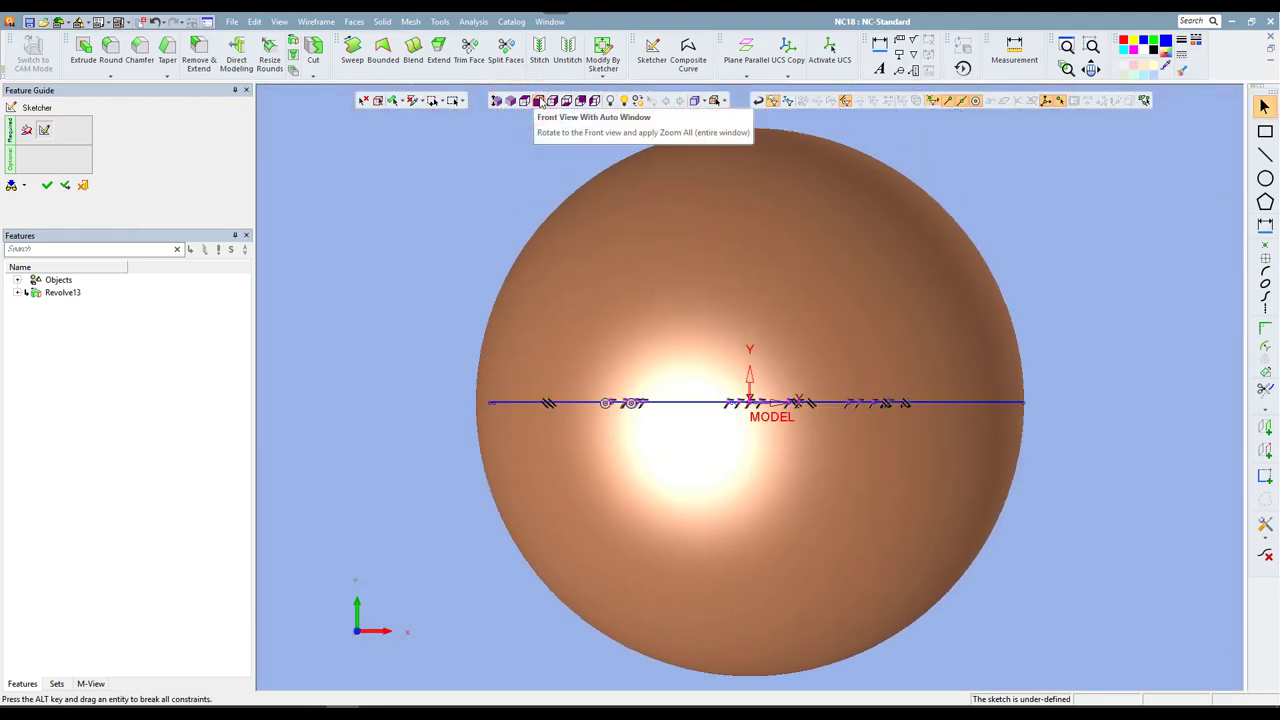
left_click(538, 101)
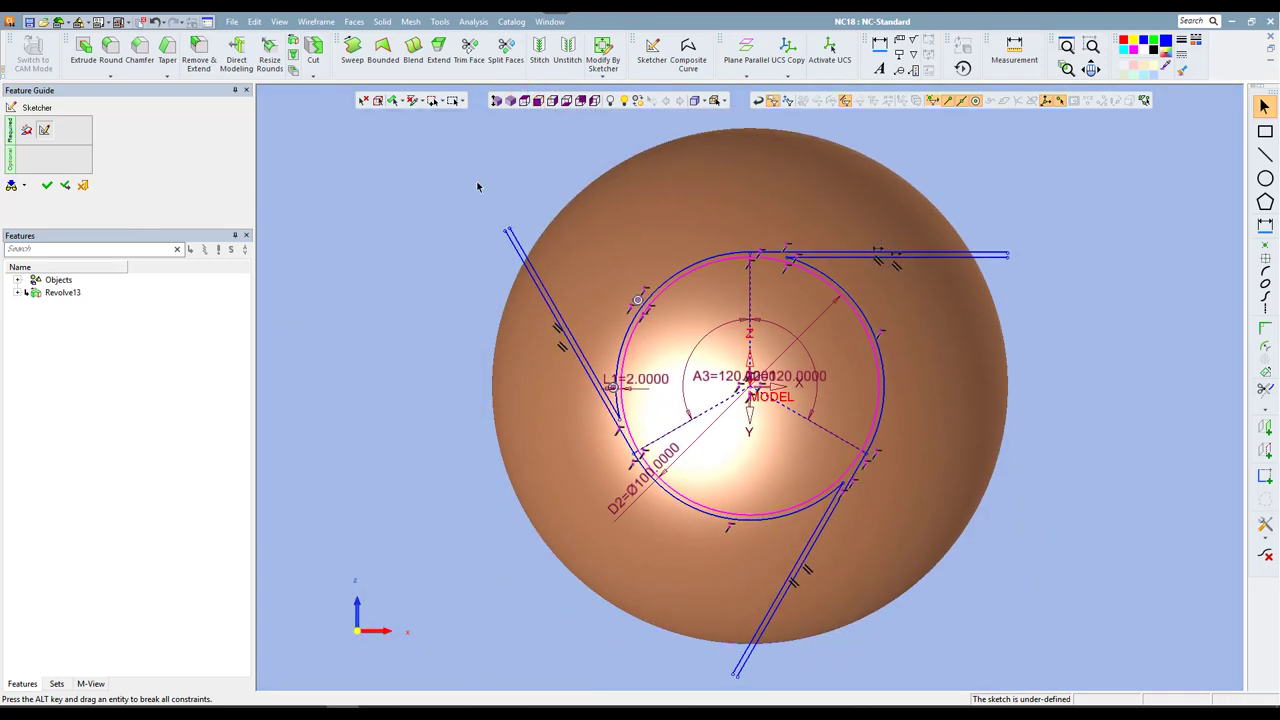
right_click(477, 186)
left_click(484, 185)
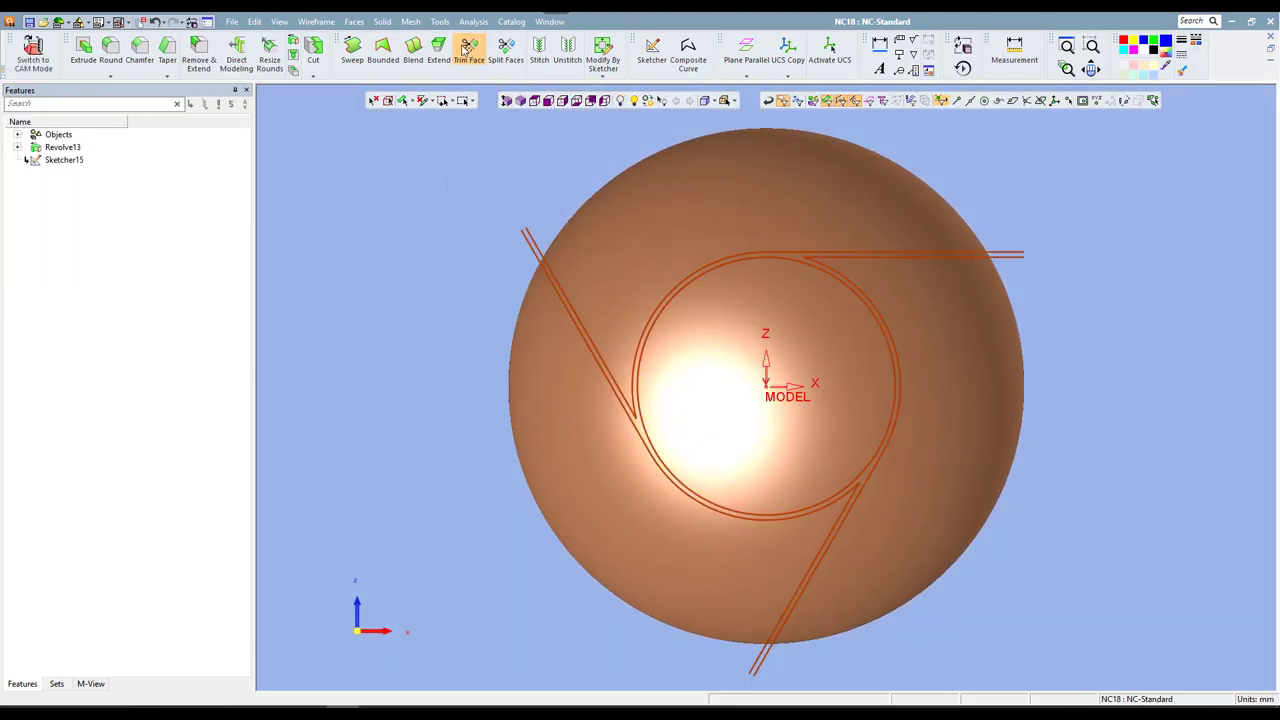
left_click(355, 22)
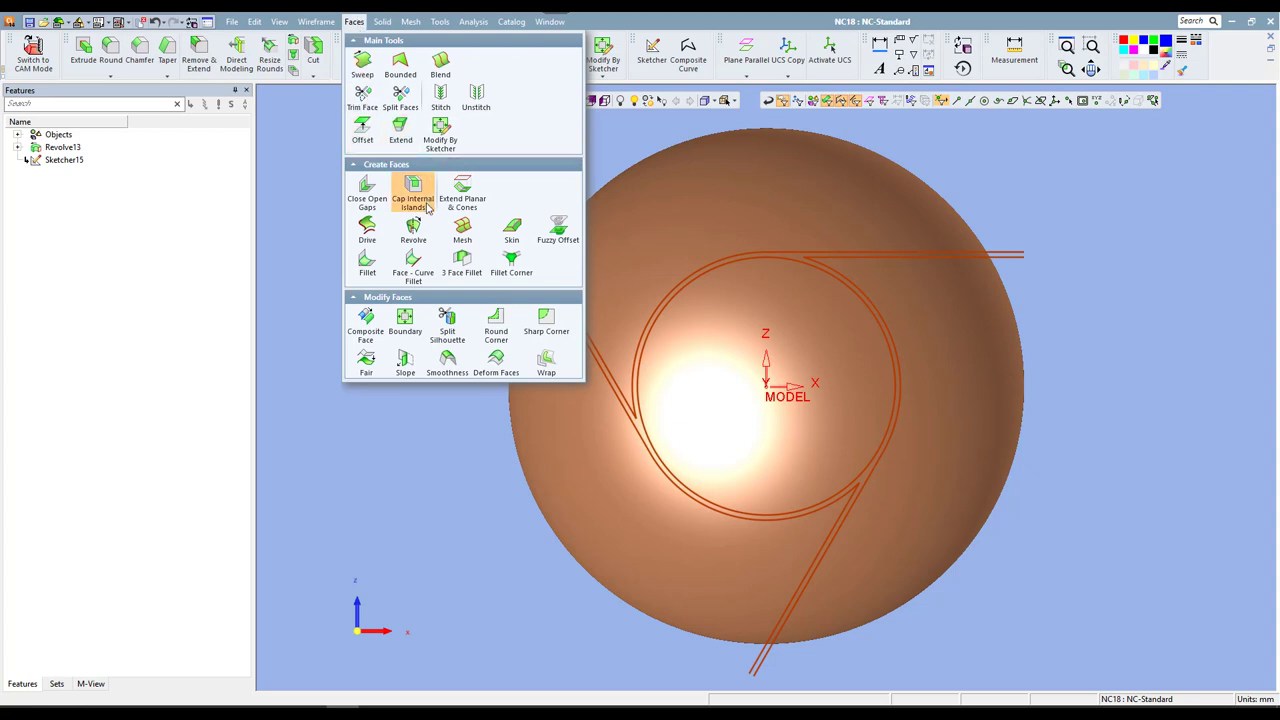
- Split the sphere face with the groove sketch curves, projected in direction on both sides
left_click(401, 100)
left_click(628, 200)
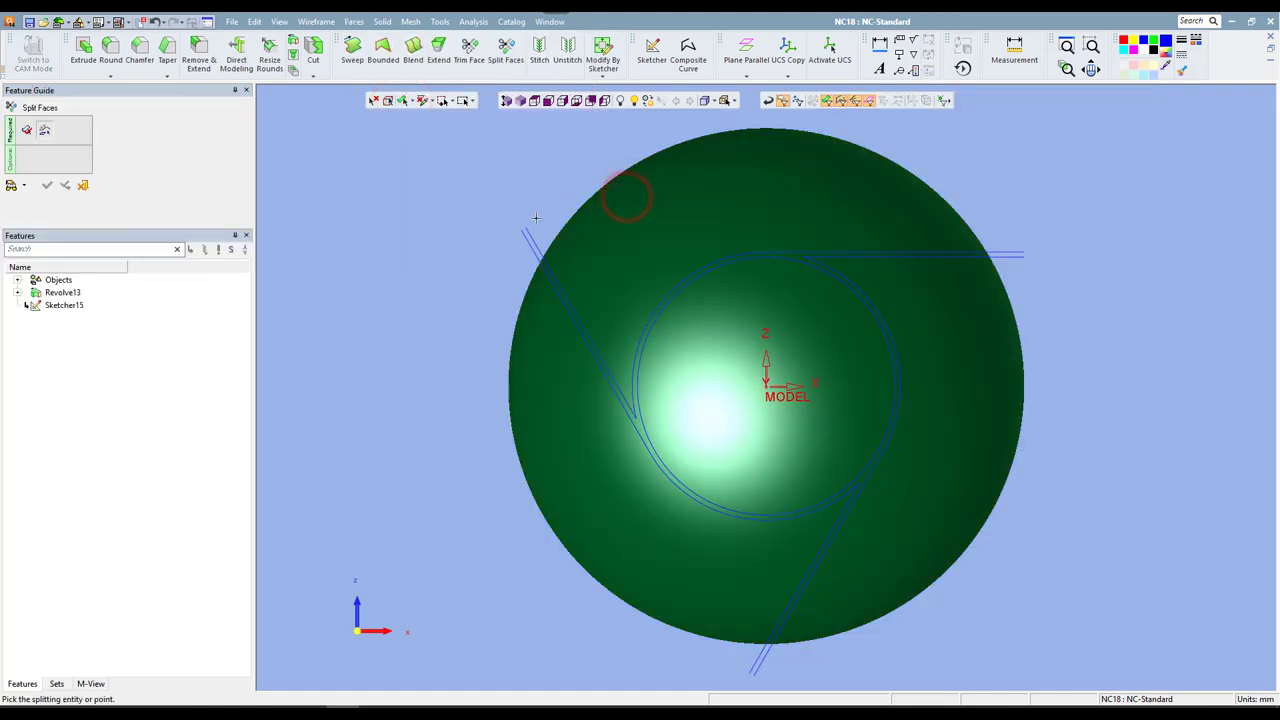
left_click(529, 240)
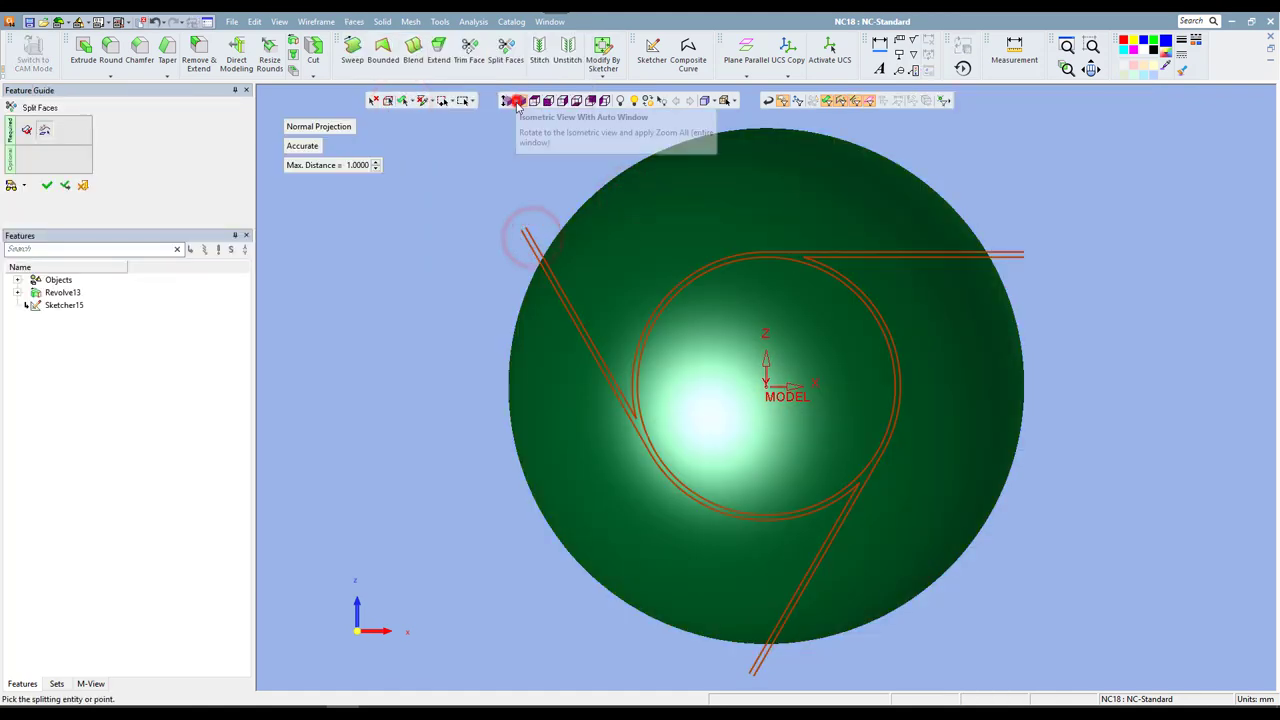
left_click(516, 101)
left_click(332, 126)
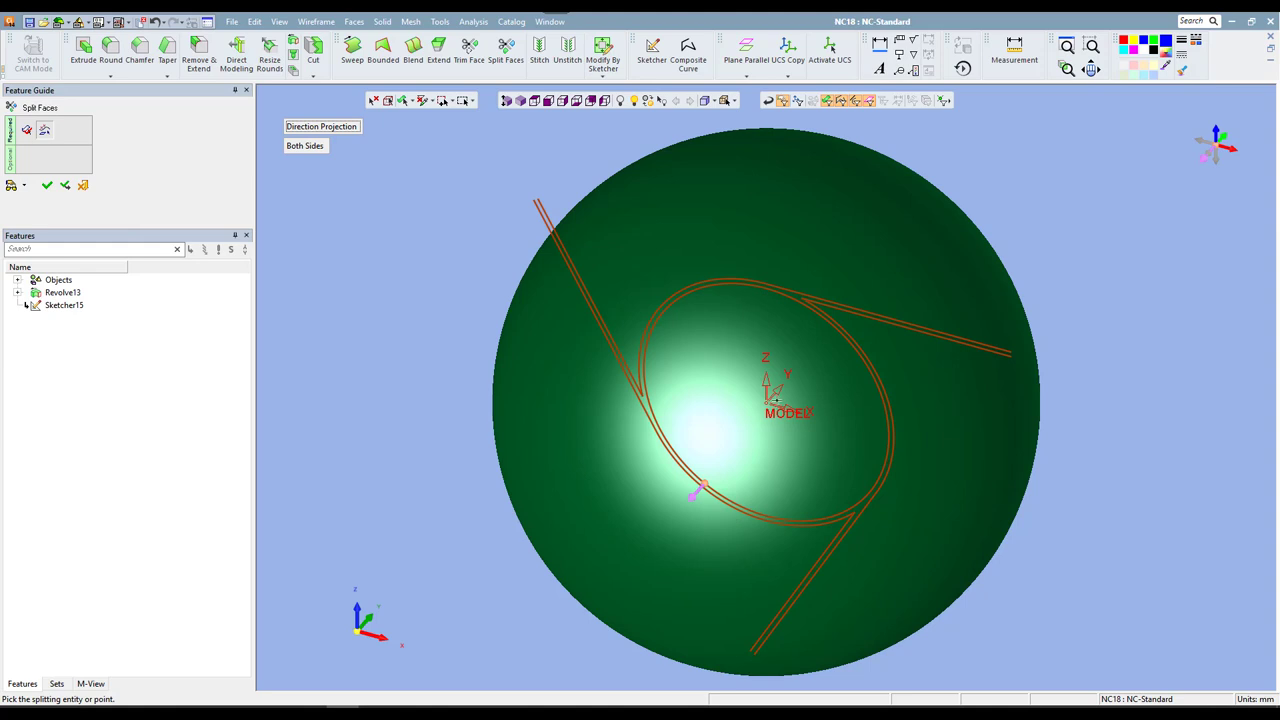
middle_click(456, 283)
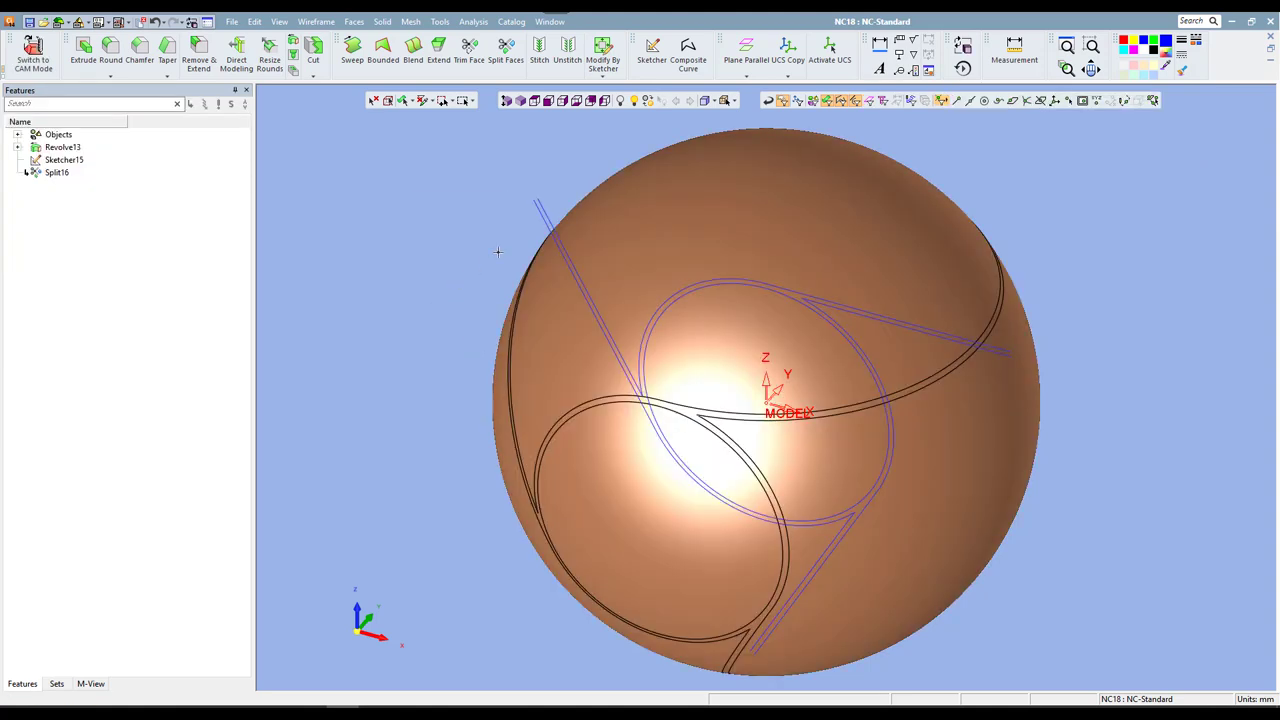
- Hide the Sketcher15 sketch curves so only the split groove edges show on the sphere
left_click(545, 212)
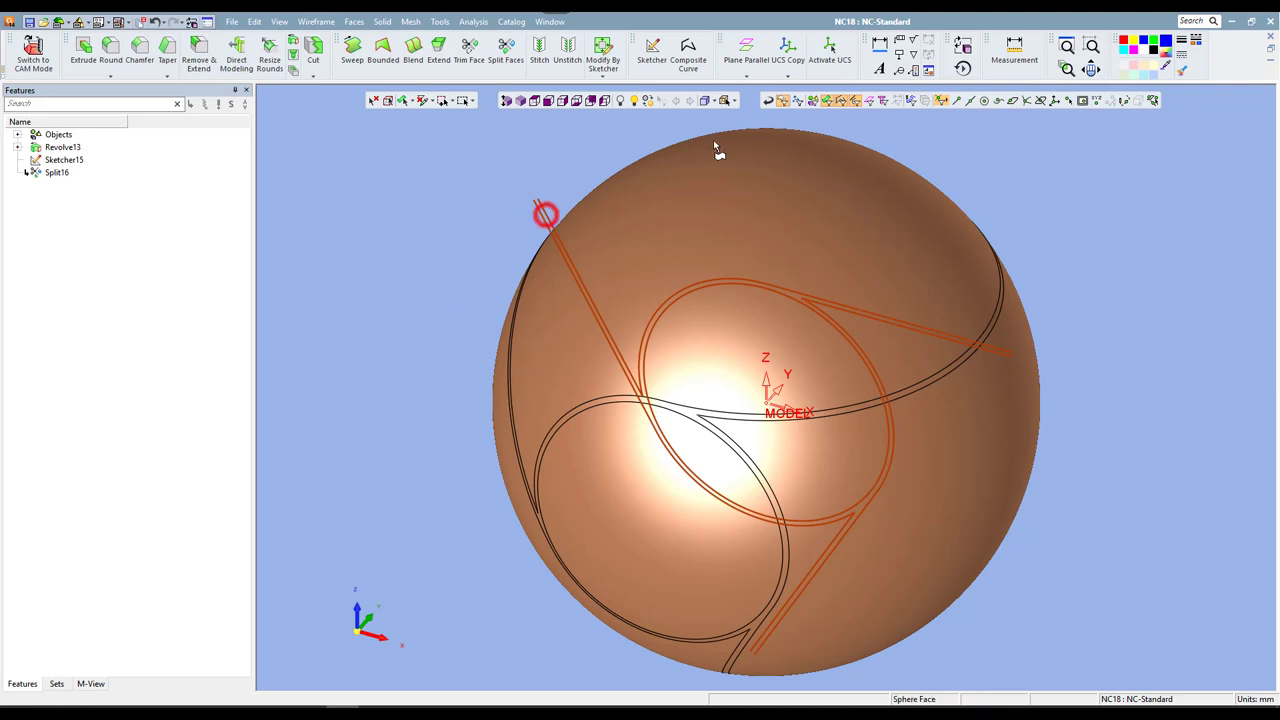
left_click(630, 102)
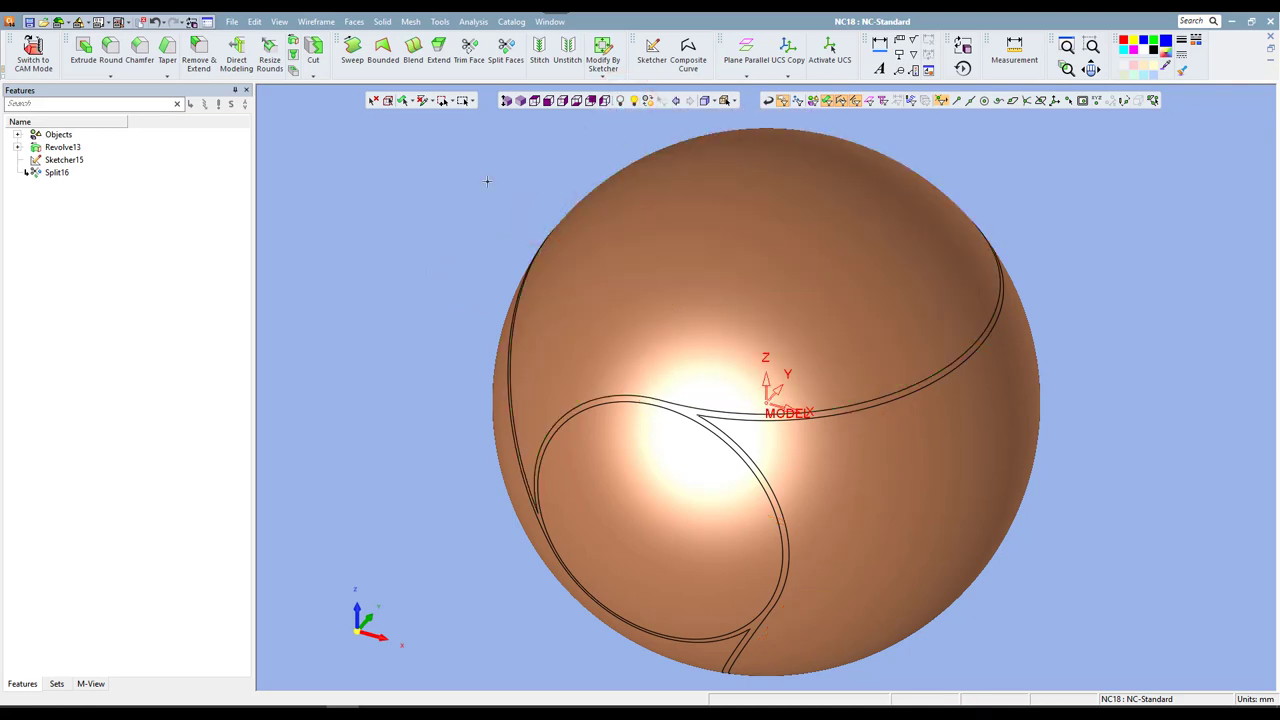
mouse_move(530, 244)
left_mouse_down()
mouse_move(508, 226)
mouse_move(563, 206)
left_mouse_up()
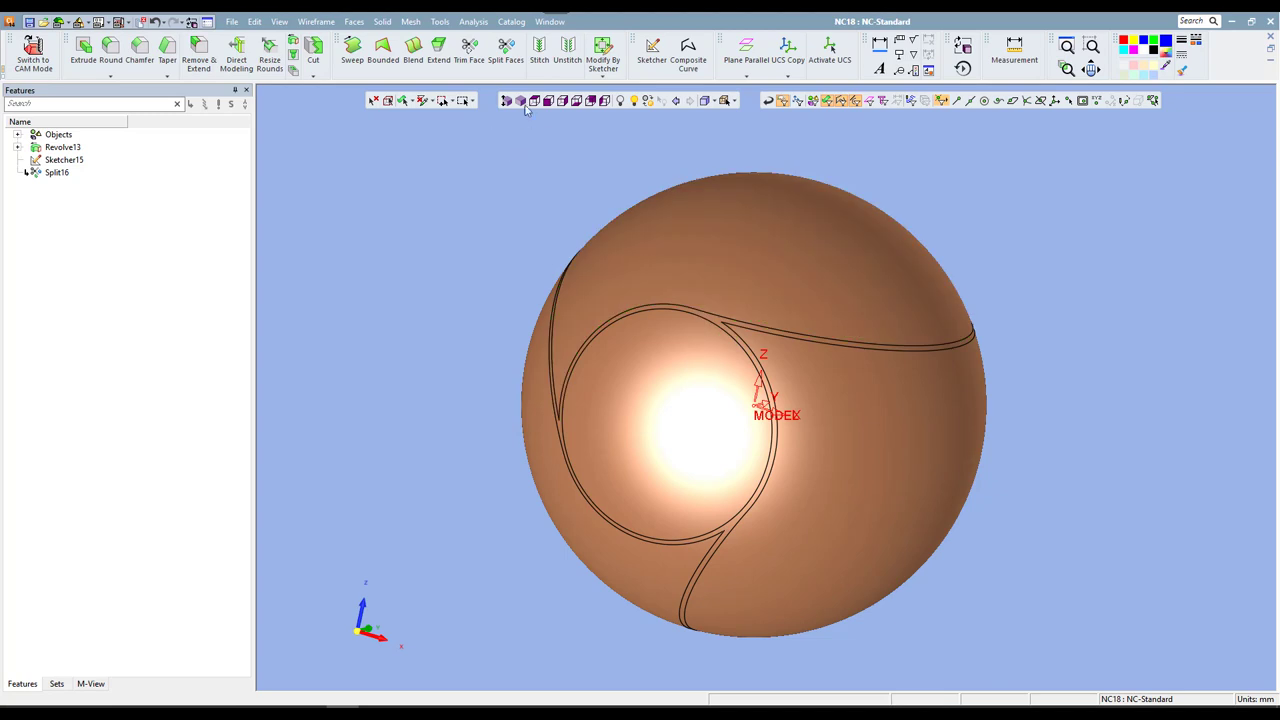
- Inspect the sphere's interior with a Dynamic Section cut at the origin, then exit it
left_click(285, 490)
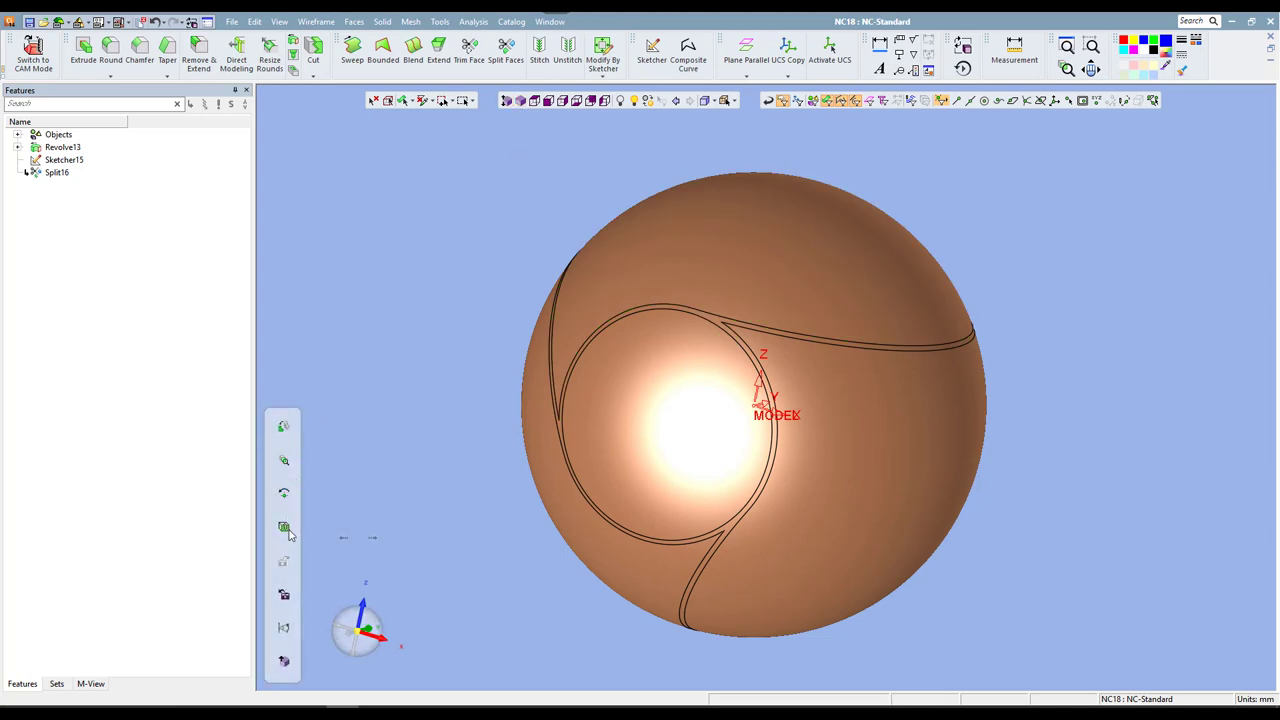
left_click(285, 527)
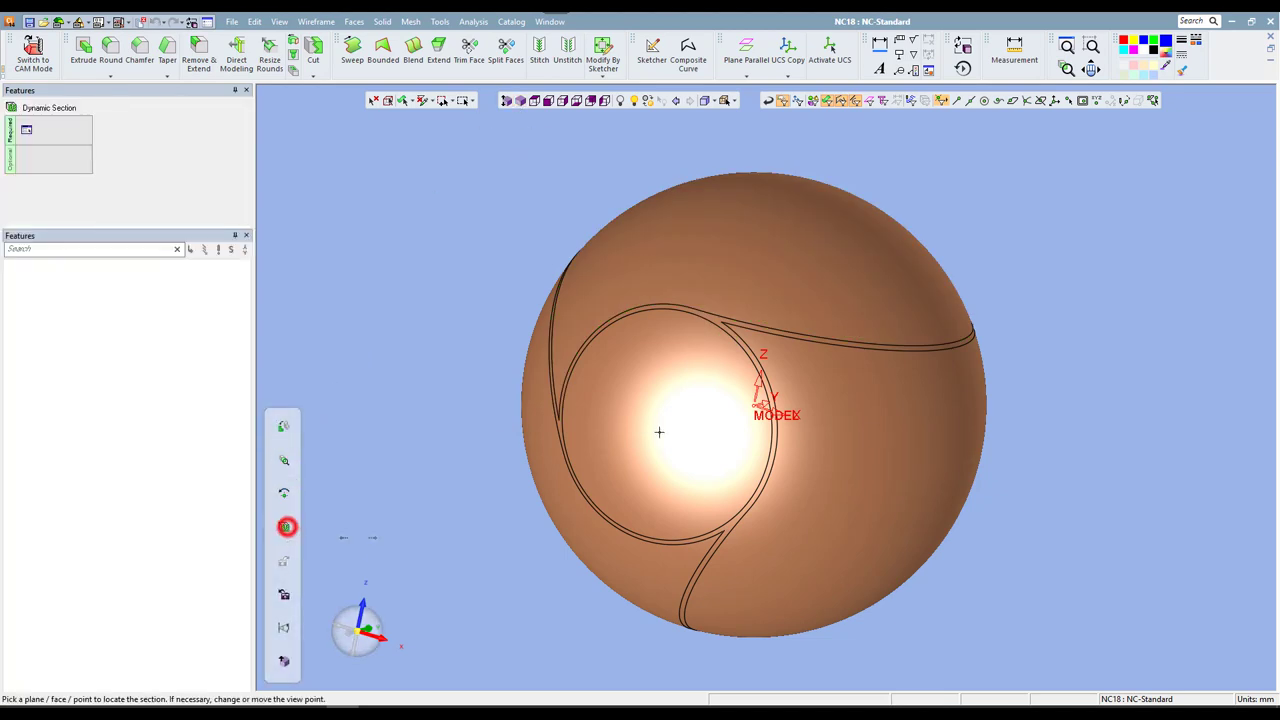
left_click(756, 405)
mouse_move(596, 245)
left_mouse_down()
mouse_move(592, 263)
mouse_move(567, 234)
left_mouse_up()
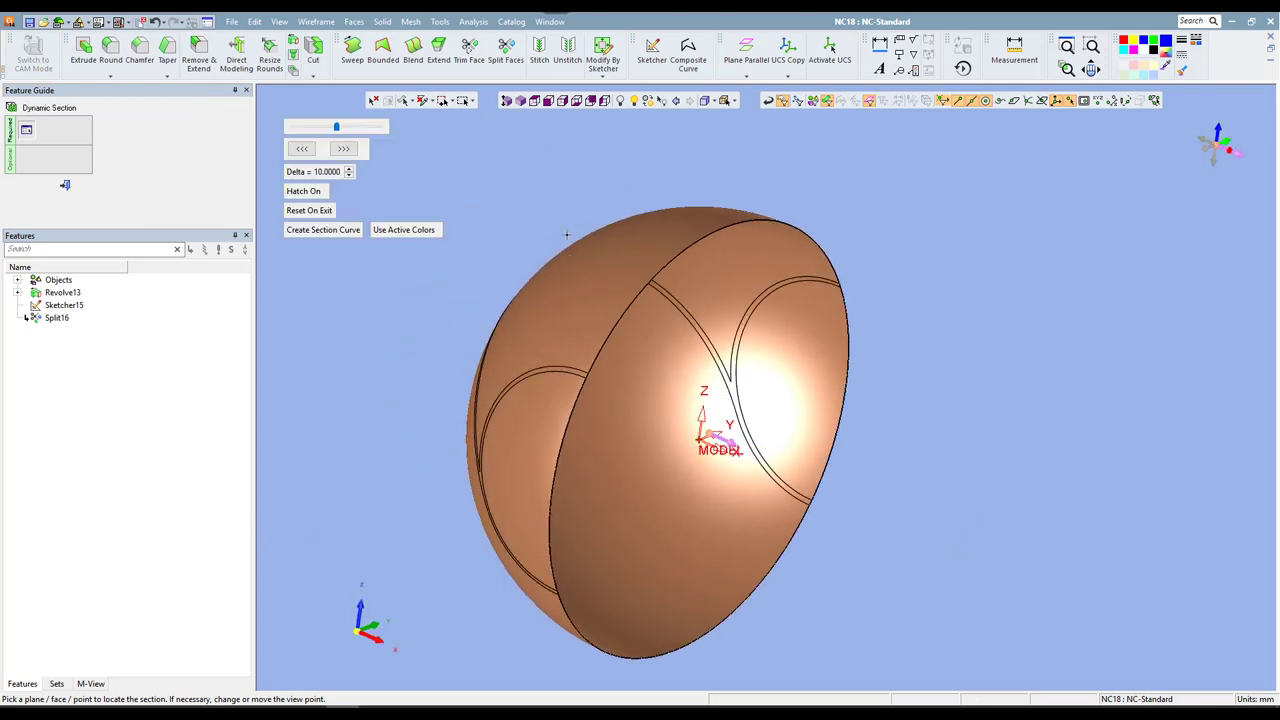
left_click(520, 105)
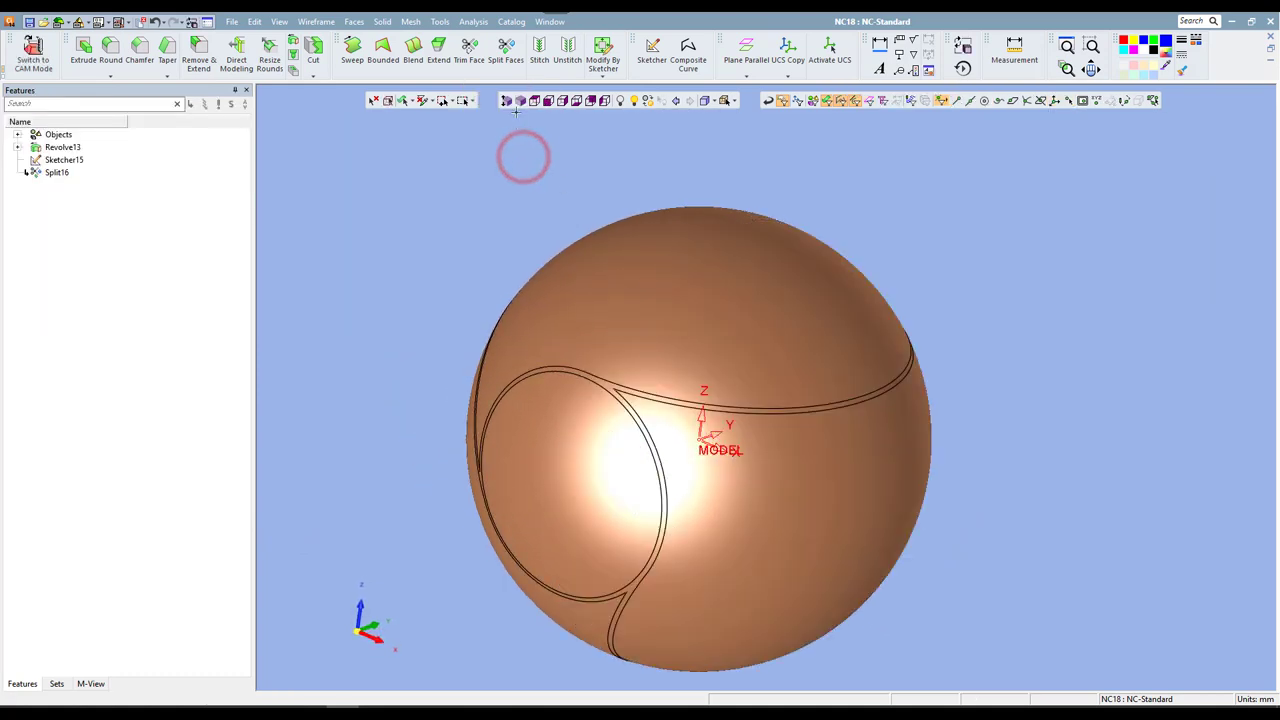
- Stitch the split sphere faces into a single body as Stitch17
left_click(539, 50)
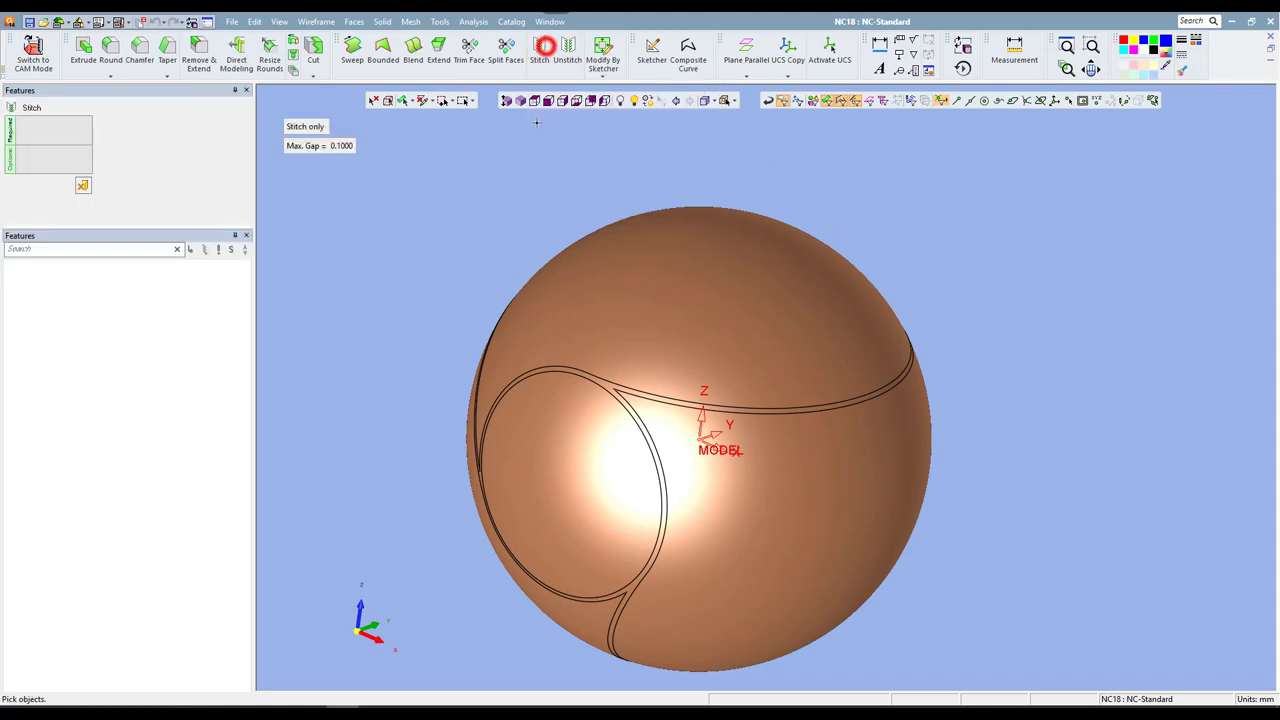
left_click(388, 101)
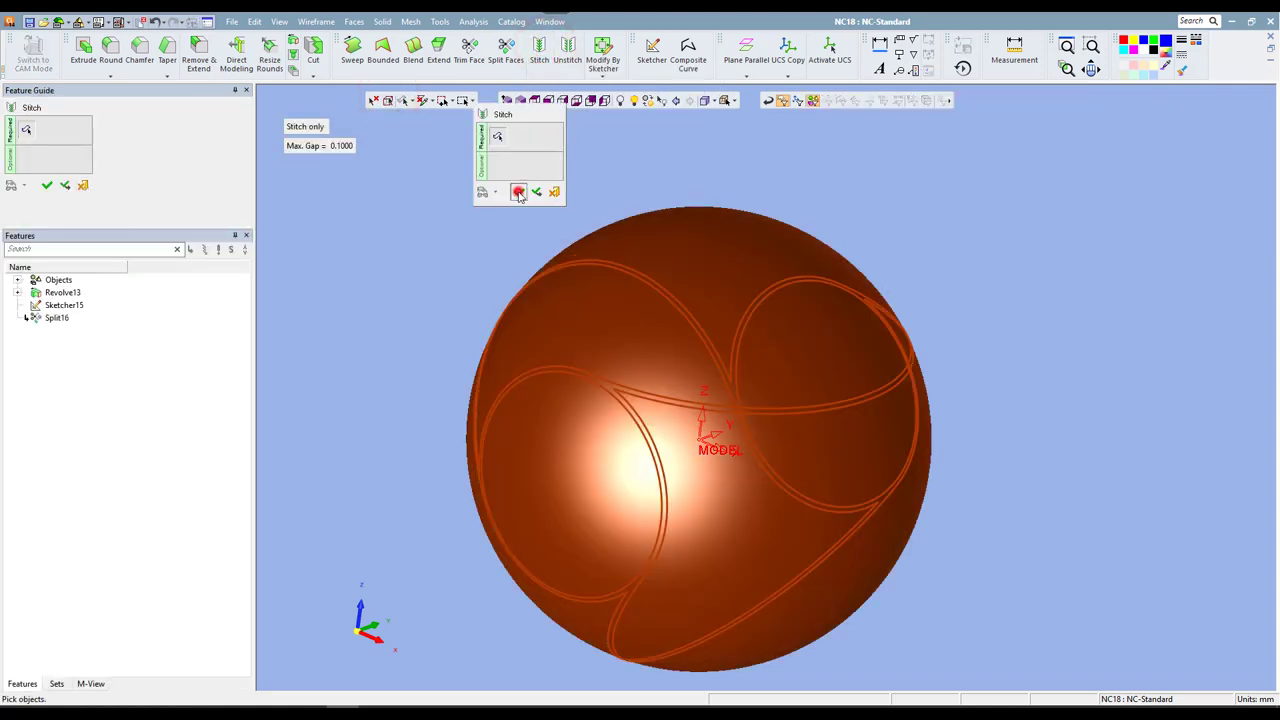
left_click(518, 191)
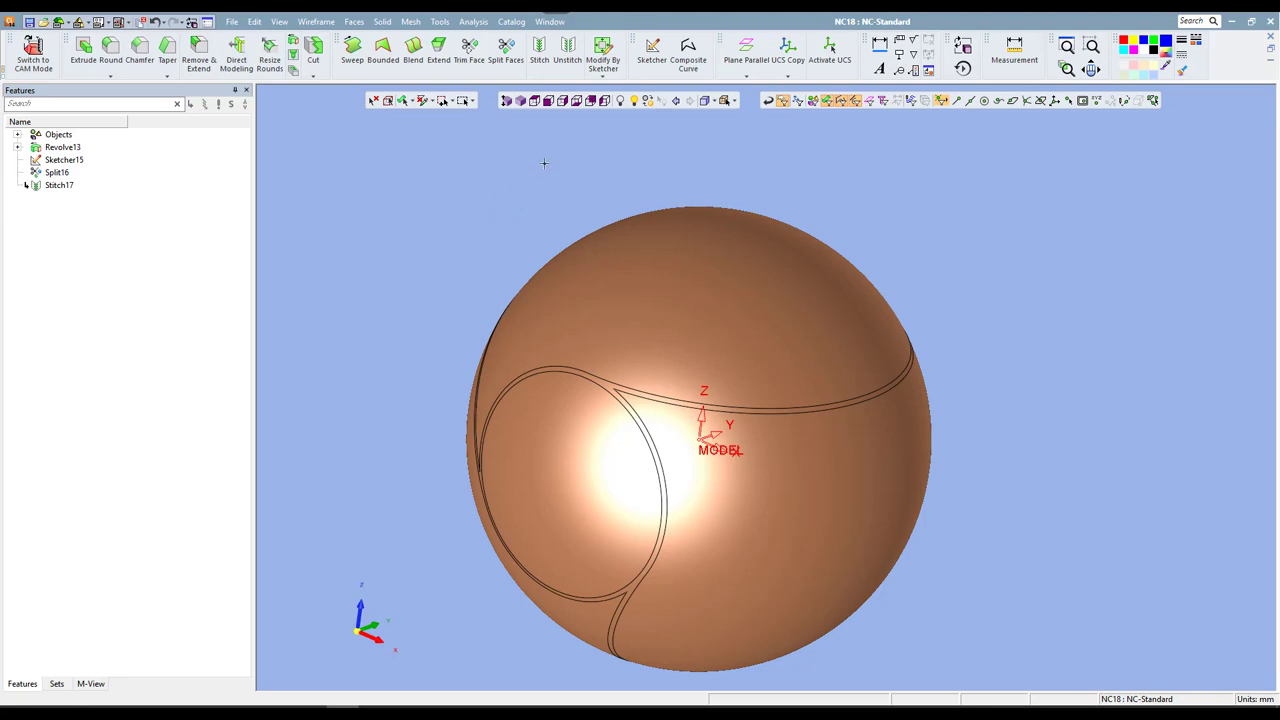
right_click(343, 535)
left_click(284, 527)
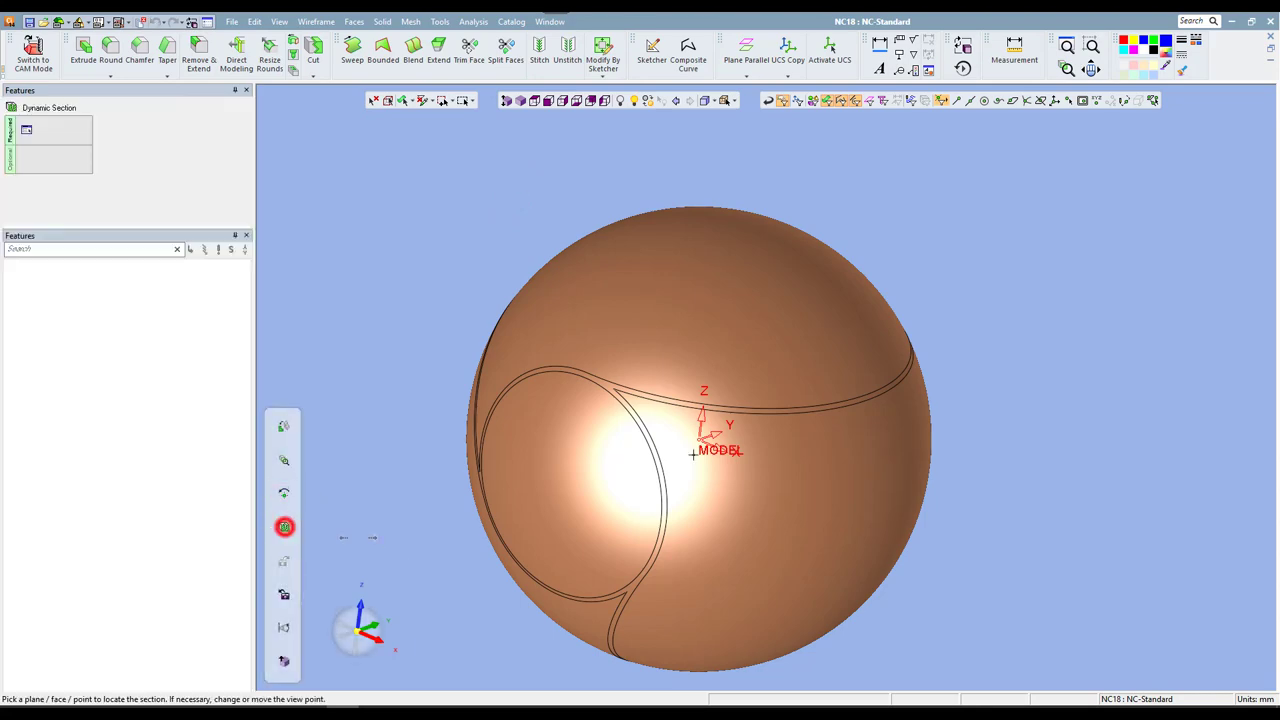
mouse_move(682, 352)
middle_mouse_down()
mouse_move(666, 323)
mouse_move(728, 341)
mouse_move(690, 322)
middle_mouse_up()
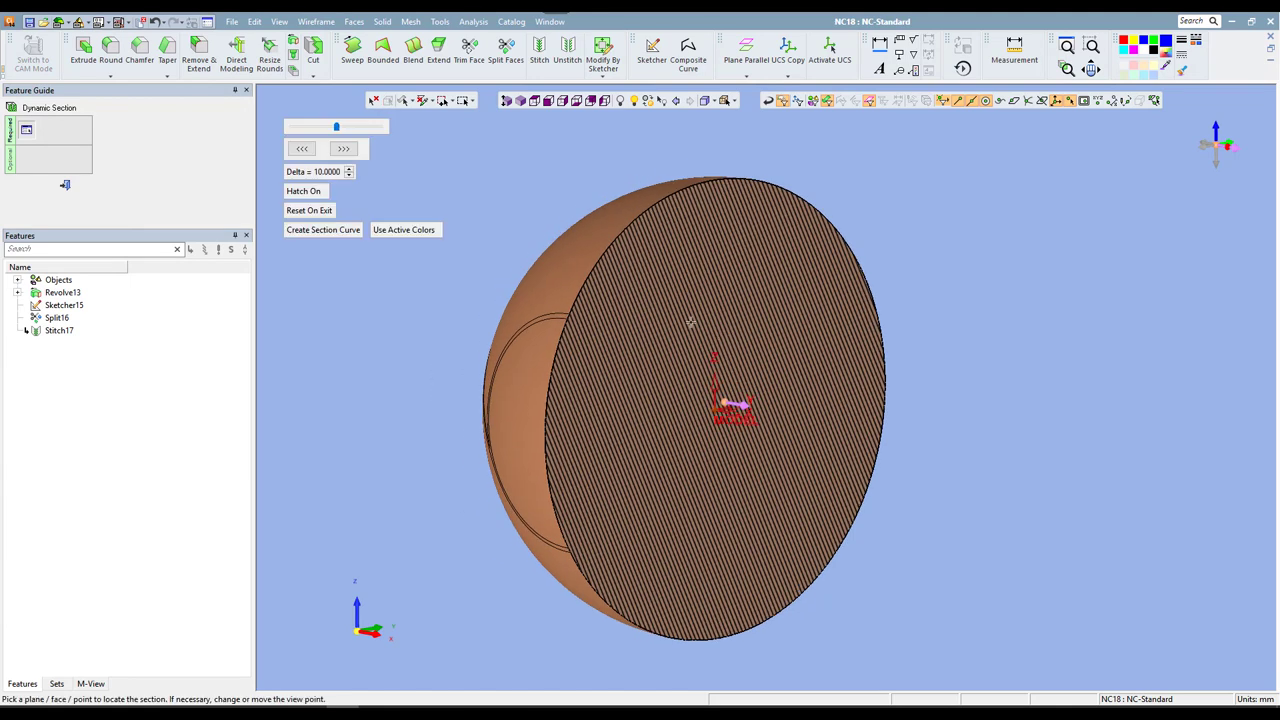
right_click(554, 211)
left_click(554, 207)
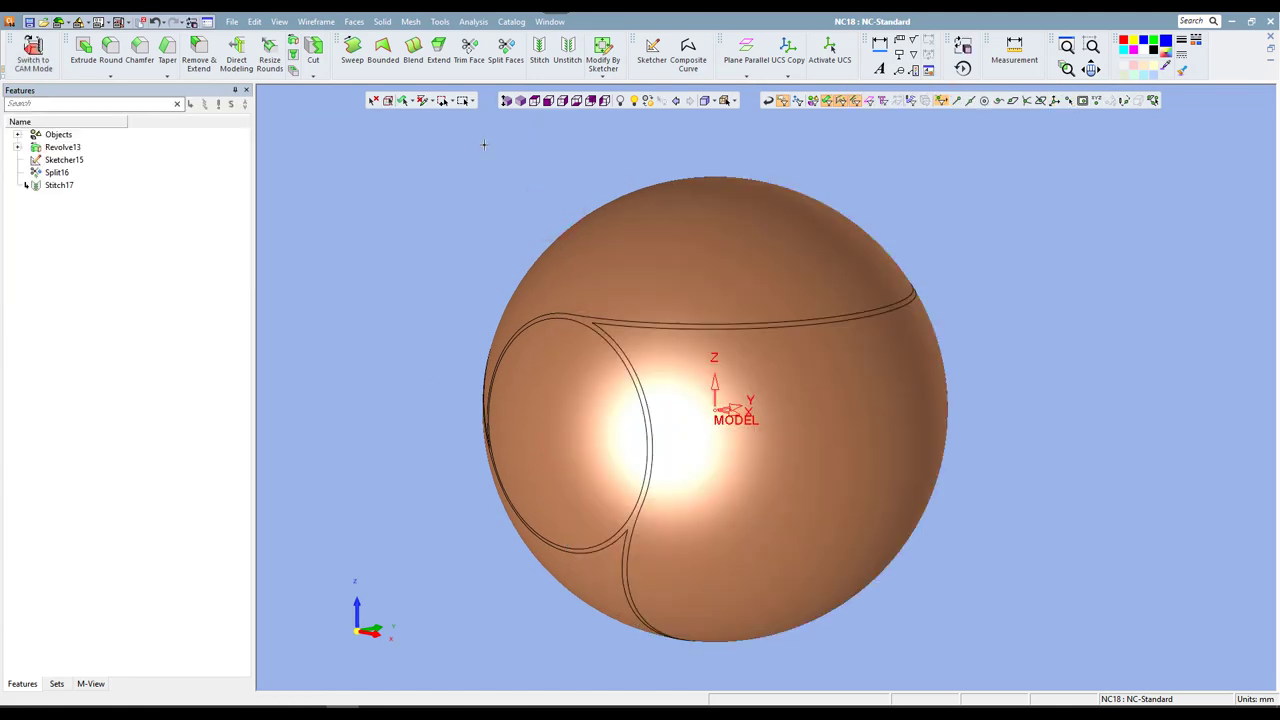
- Offset the three-channel groove faces 2 mm with Direct Modeling, creating Direct - Offset18
left_click(382, 22)
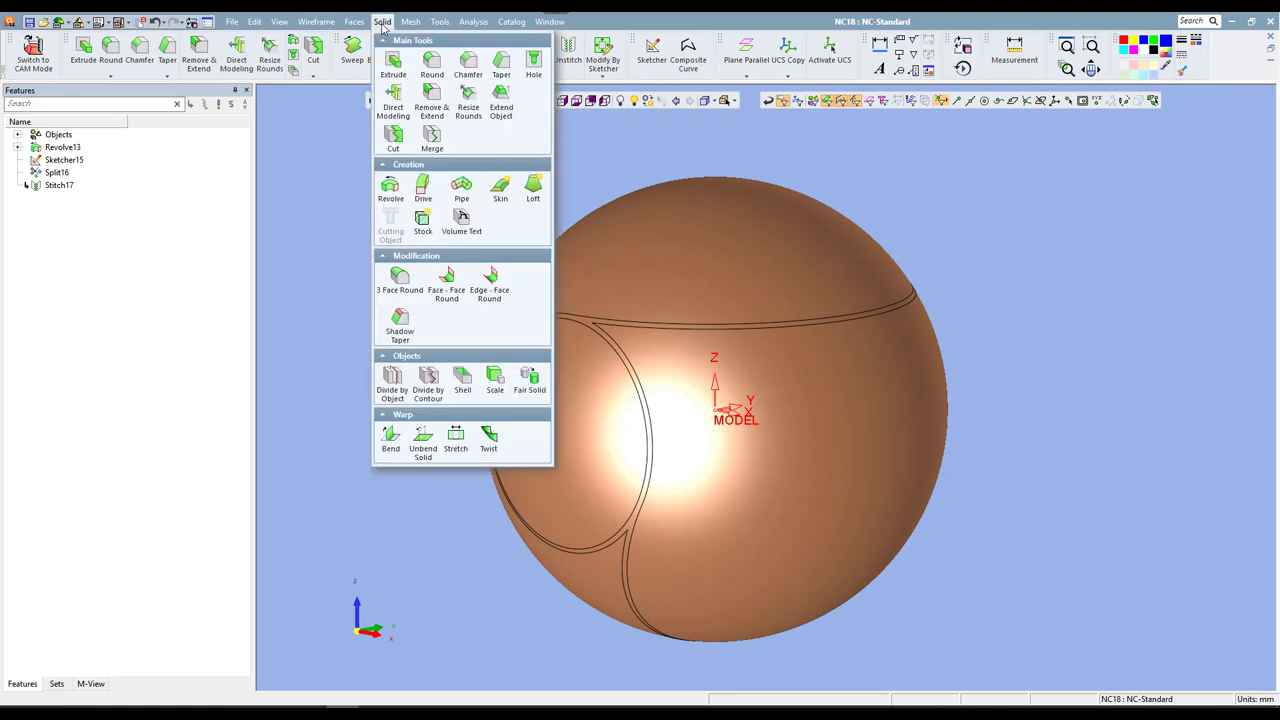
left_click(395, 100)
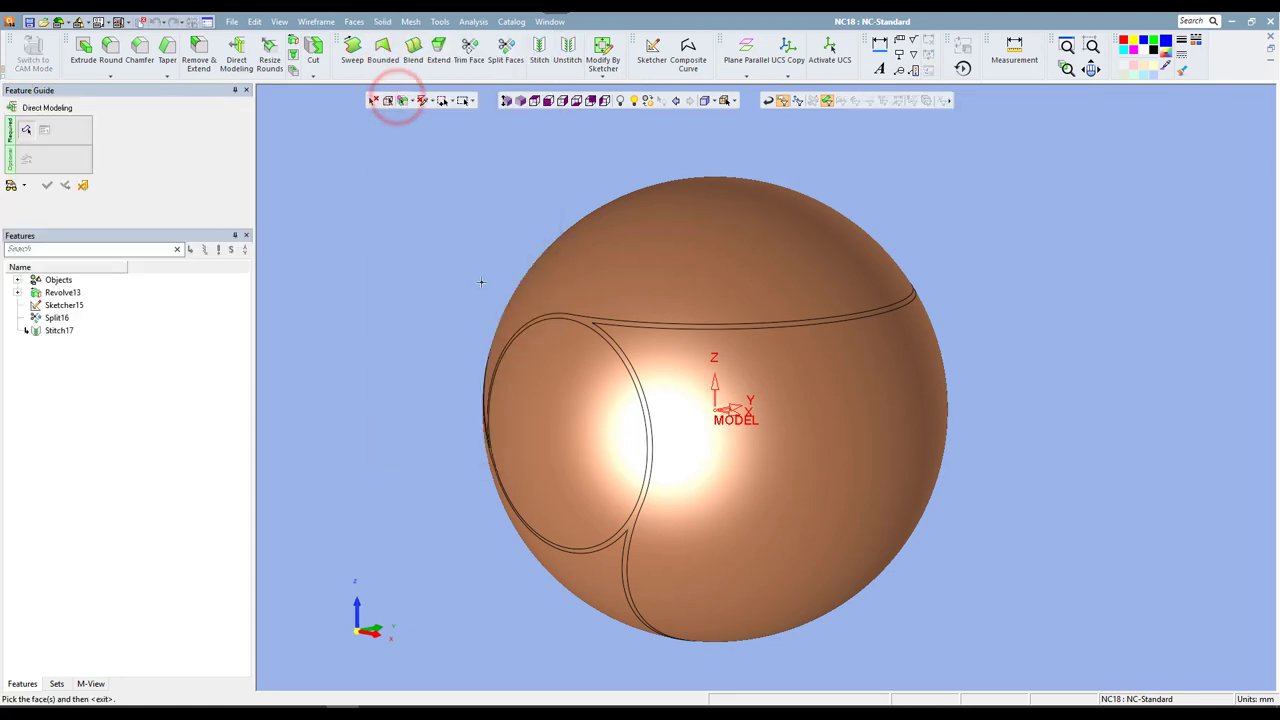
left_click(578, 320)
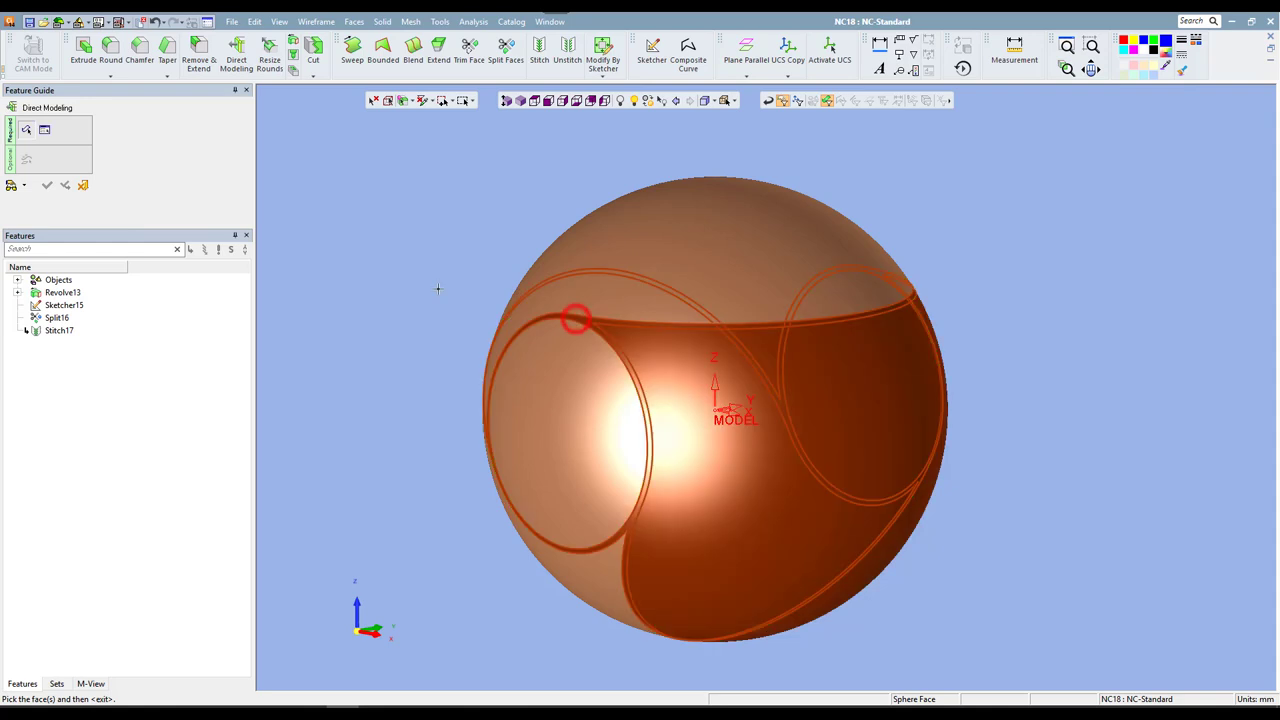
scroll(428, 279, "up", 2)
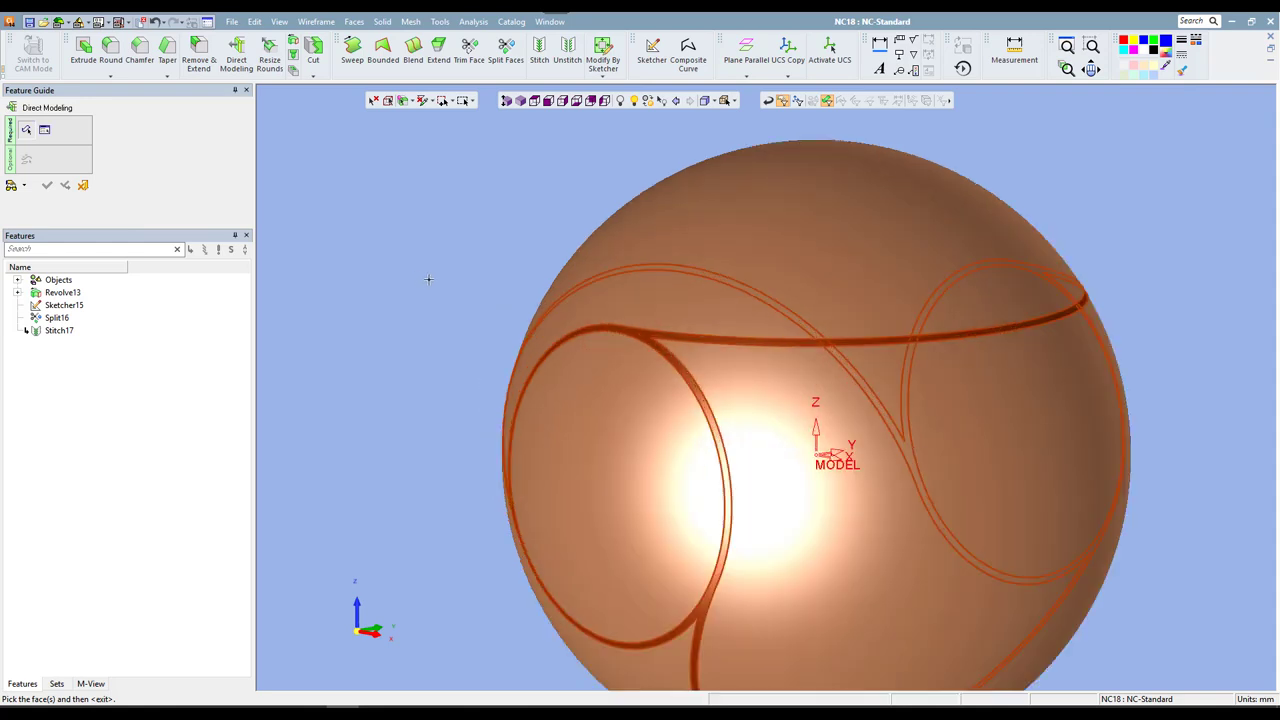
middle_click_drag(496, 281, 466, 257)
middle_click(463, 257)
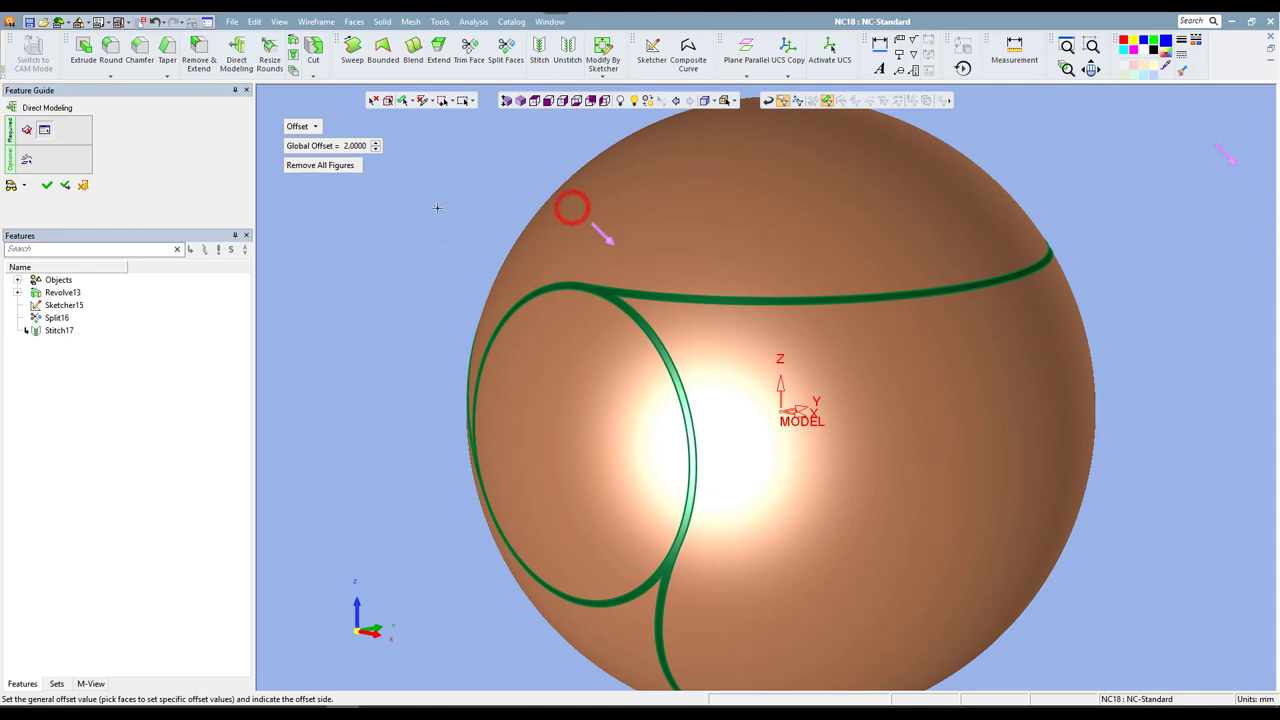
left_click(437, 207)
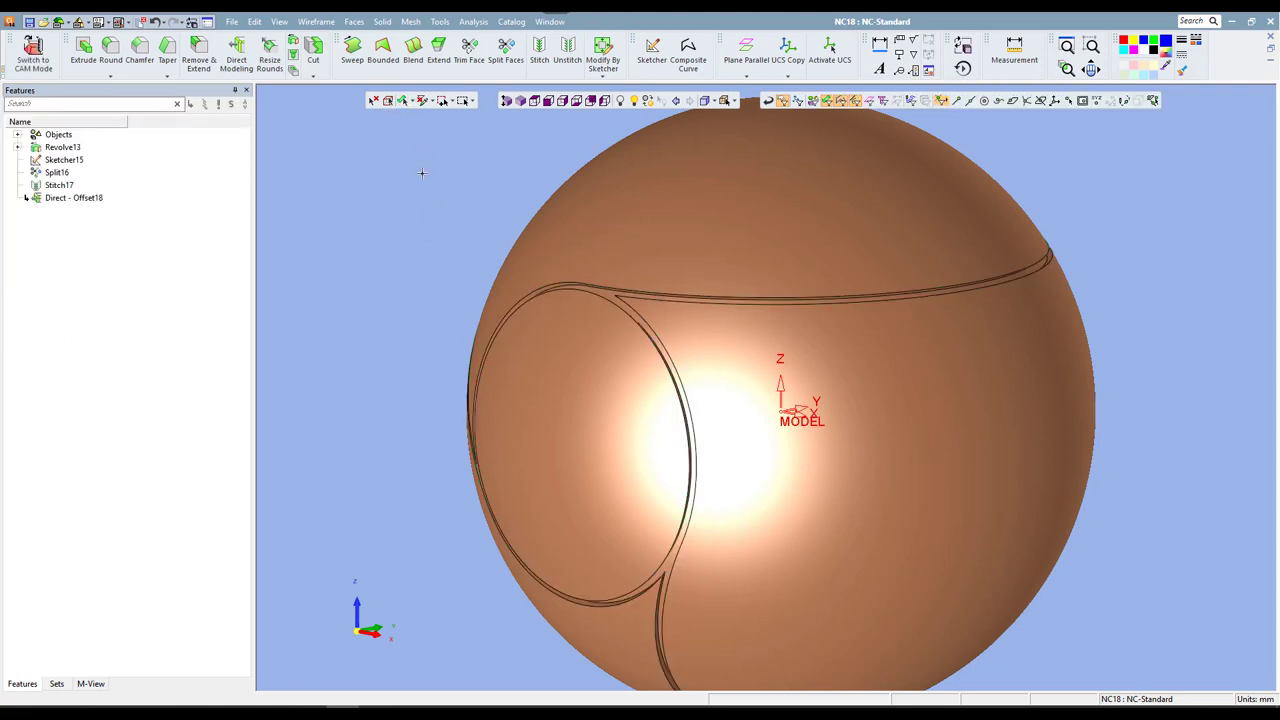
- Switch to a standard view and select the recessed groove faces on the sphere
mouse_move(555, 257)
middle_mouse_down()
mouse_move(476, 234)
mouse_move(571, 263)
middle_mouse_up()
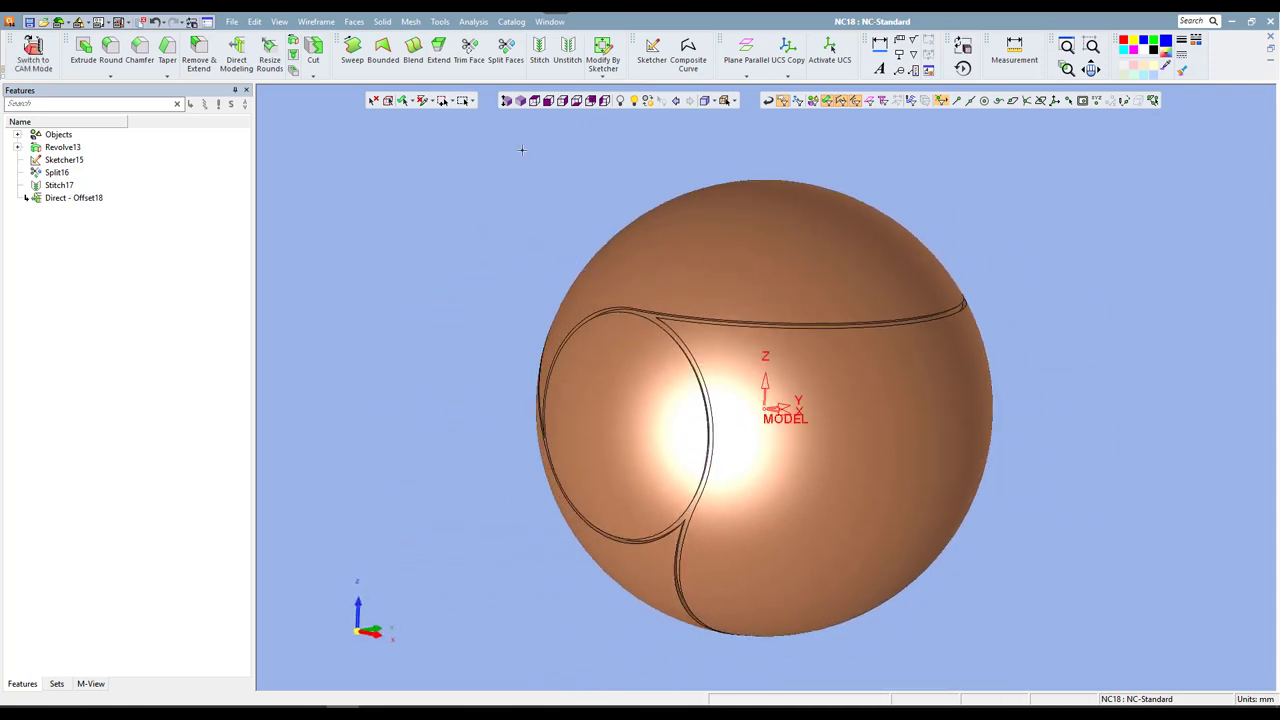
left_click(521, 101)
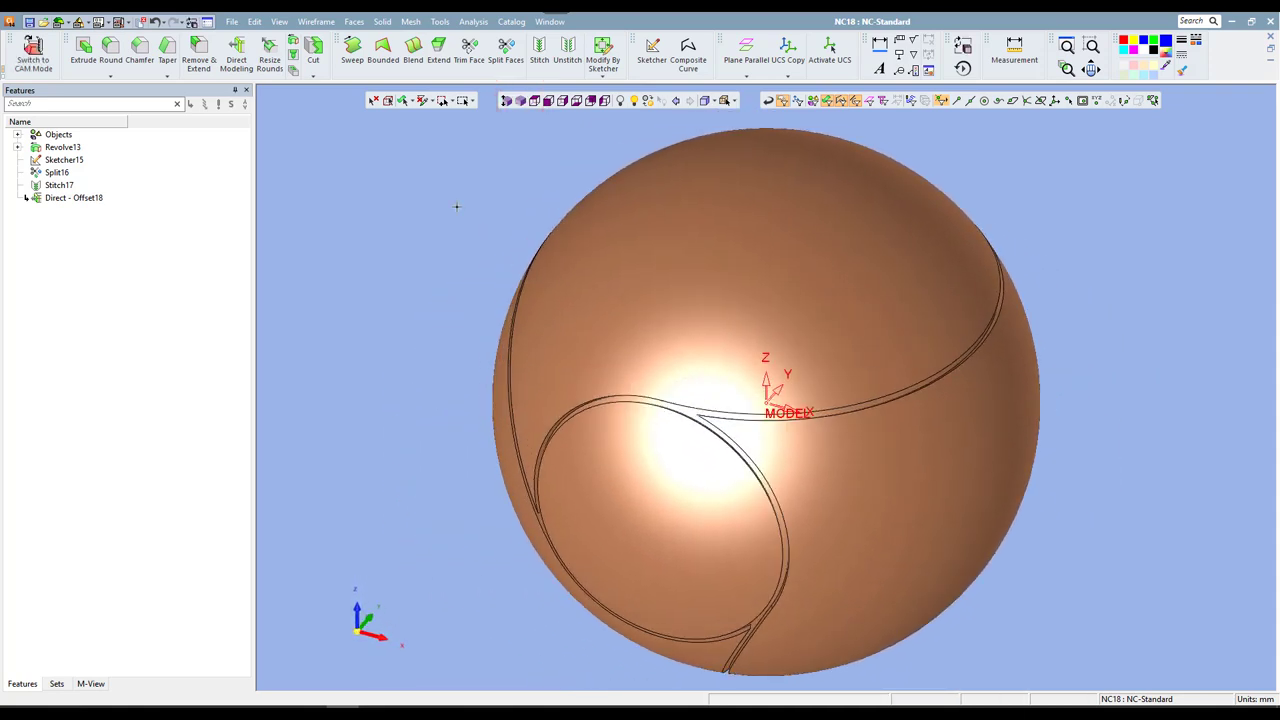
left_click(387, 101)
left_click(588, 290)
left_click(648, 450)
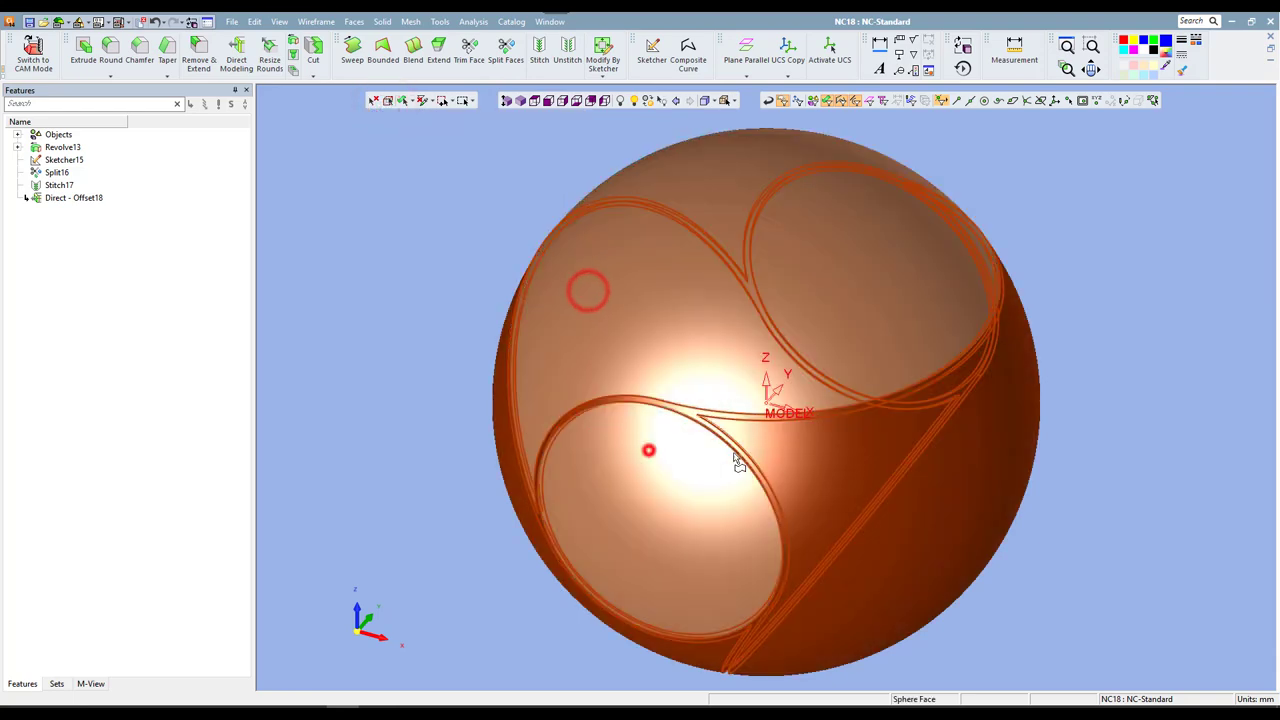
left_click(783, 450)
- Orbit and zoom around the groove channels to inspect them, returning to isometric view
mouse_move(603, 316)
middle_mouse_down()
mouse_move(673, 305)
mouse_move(560, 300)
middle_mouse_up()
scroll(503, 288, "up", 5)
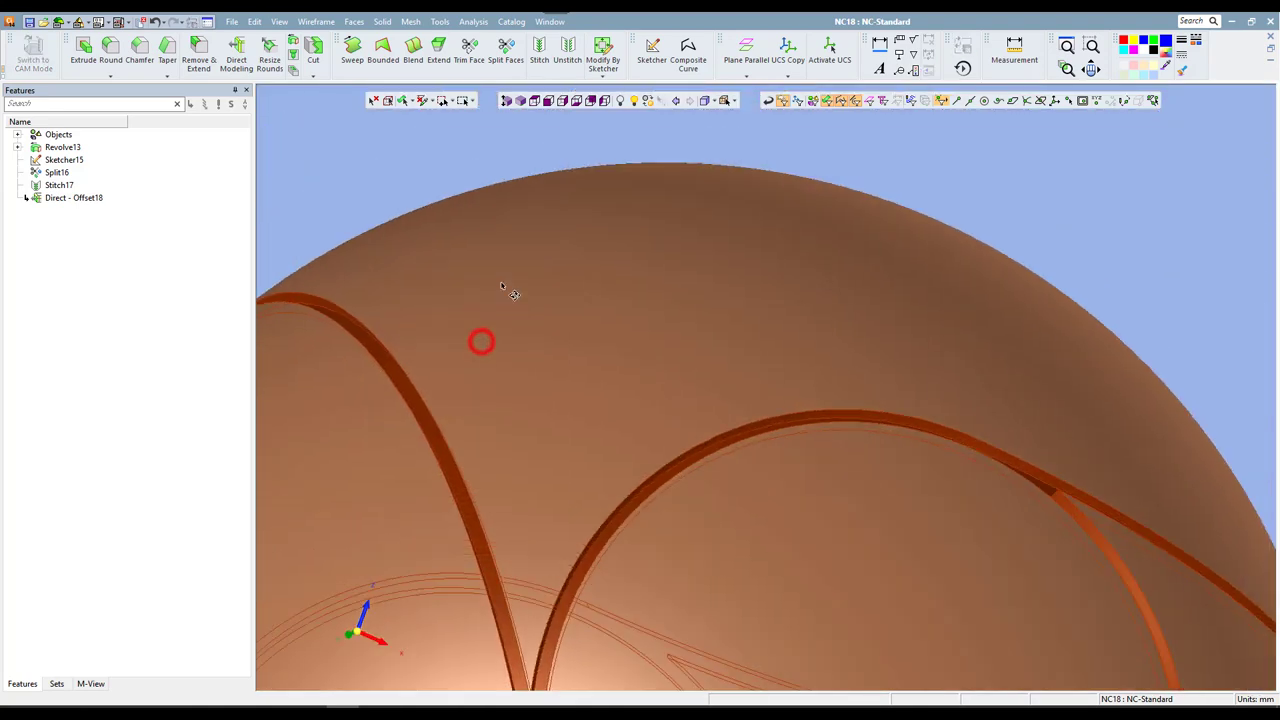
scroll(503, 288, "down", 2)
scroll(408, 369, "up", 4)
mouse_move(408, 369)
middle_mouse_down()
mouse_move(365, 355)
mouse_move(710, 387)
middle_mouse_up()
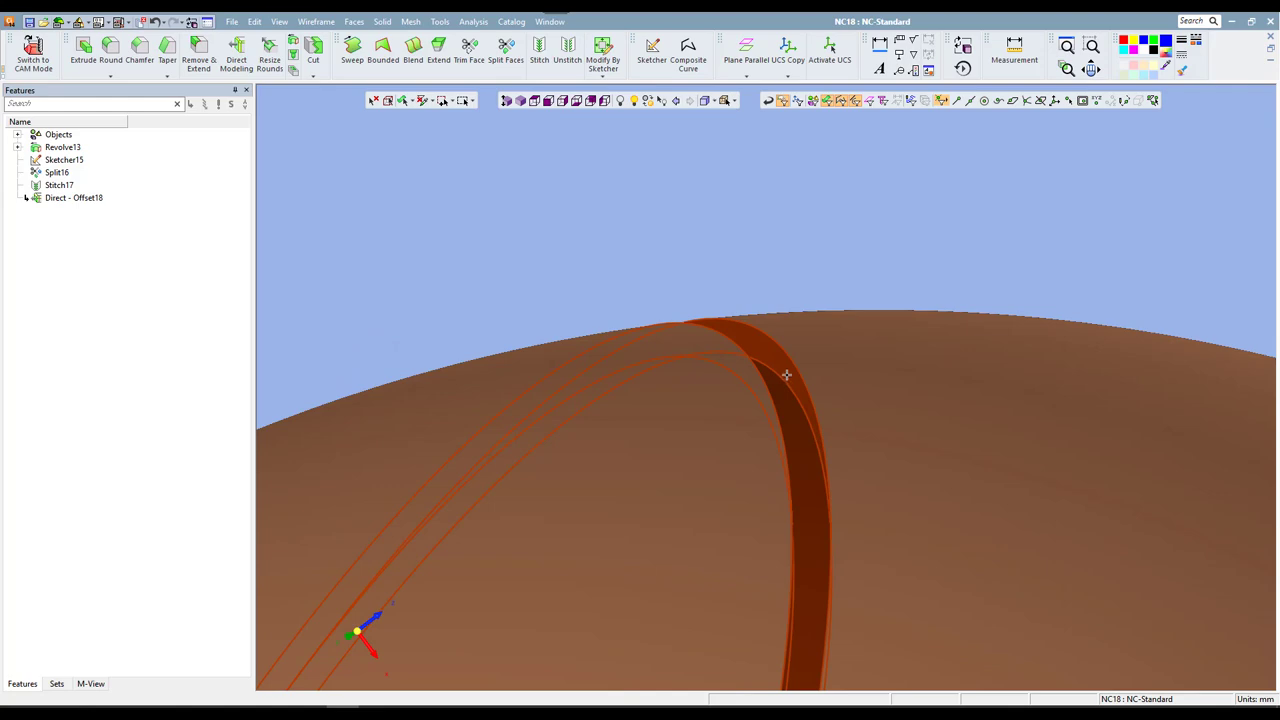
scroll(780, 380, "down", 3)
scroll(760, 420, "down", 3)
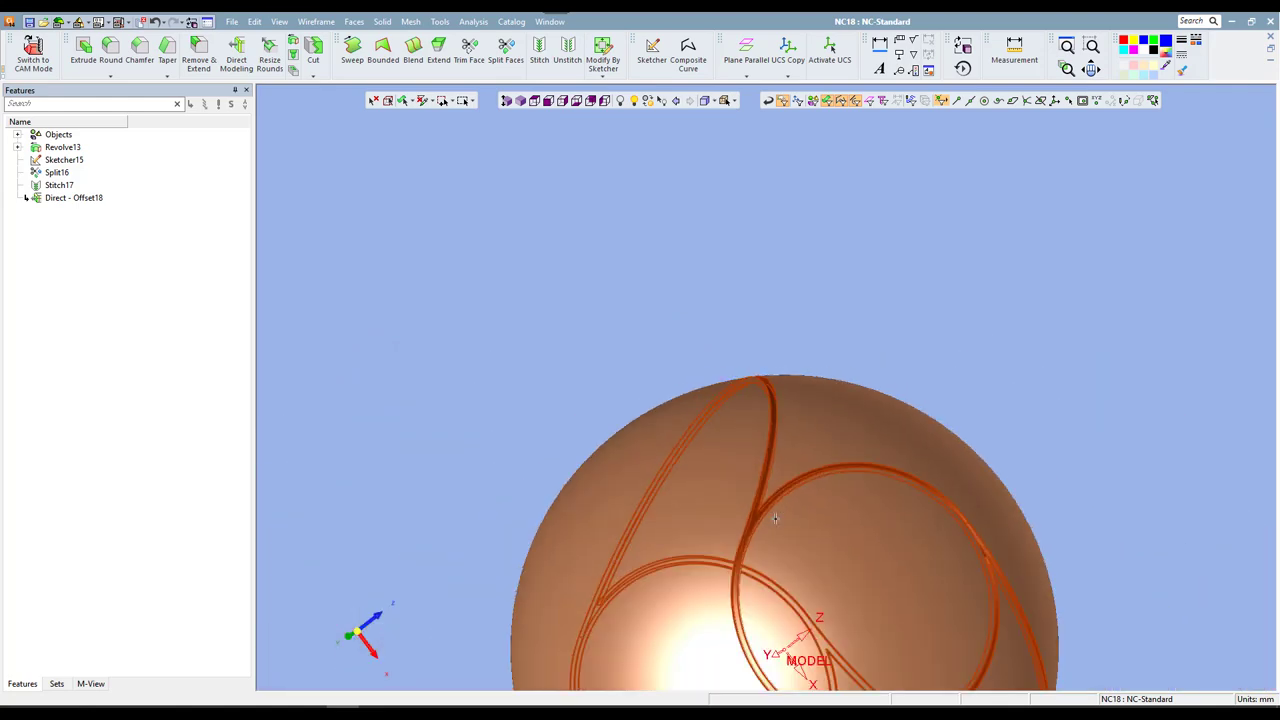
mouse_move(829, 492)
middle_mouse_down()
mouse_move(837, 534)
mouse_move(760, 489)
mouse_move(757, 397)
mouse_move(655, 359)
middle_mouse_up()
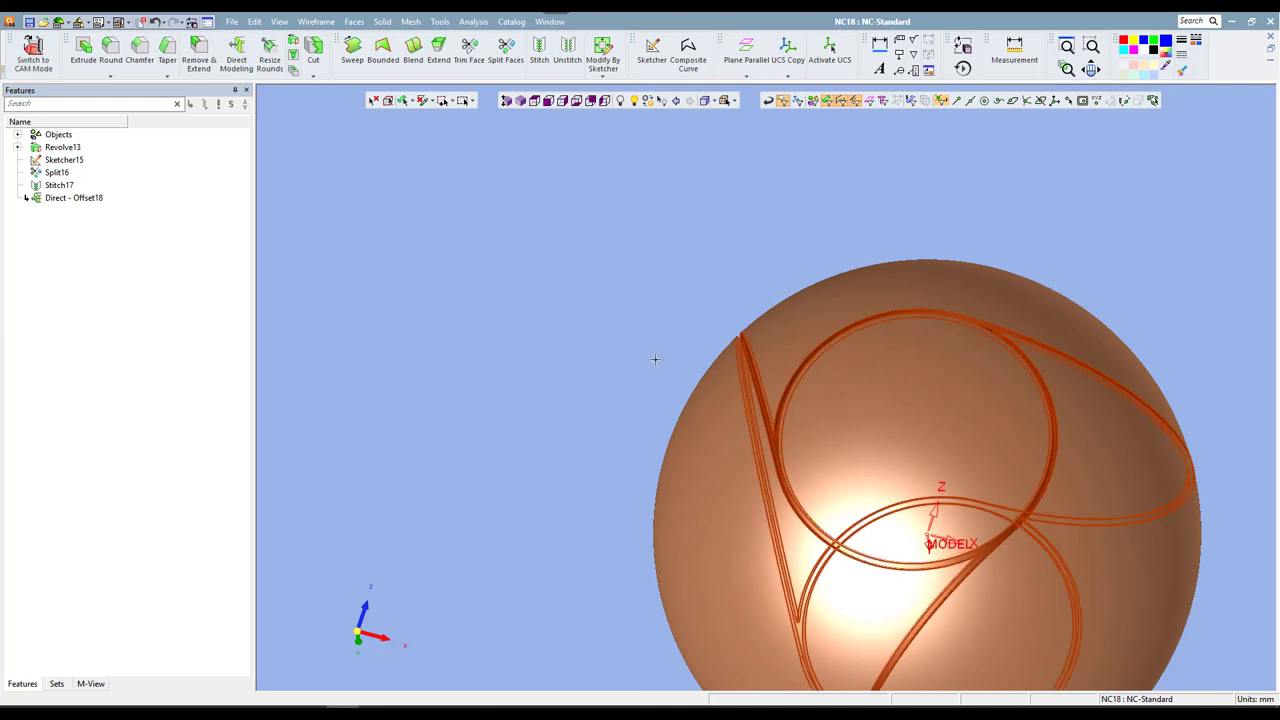
left_click(520, 101)
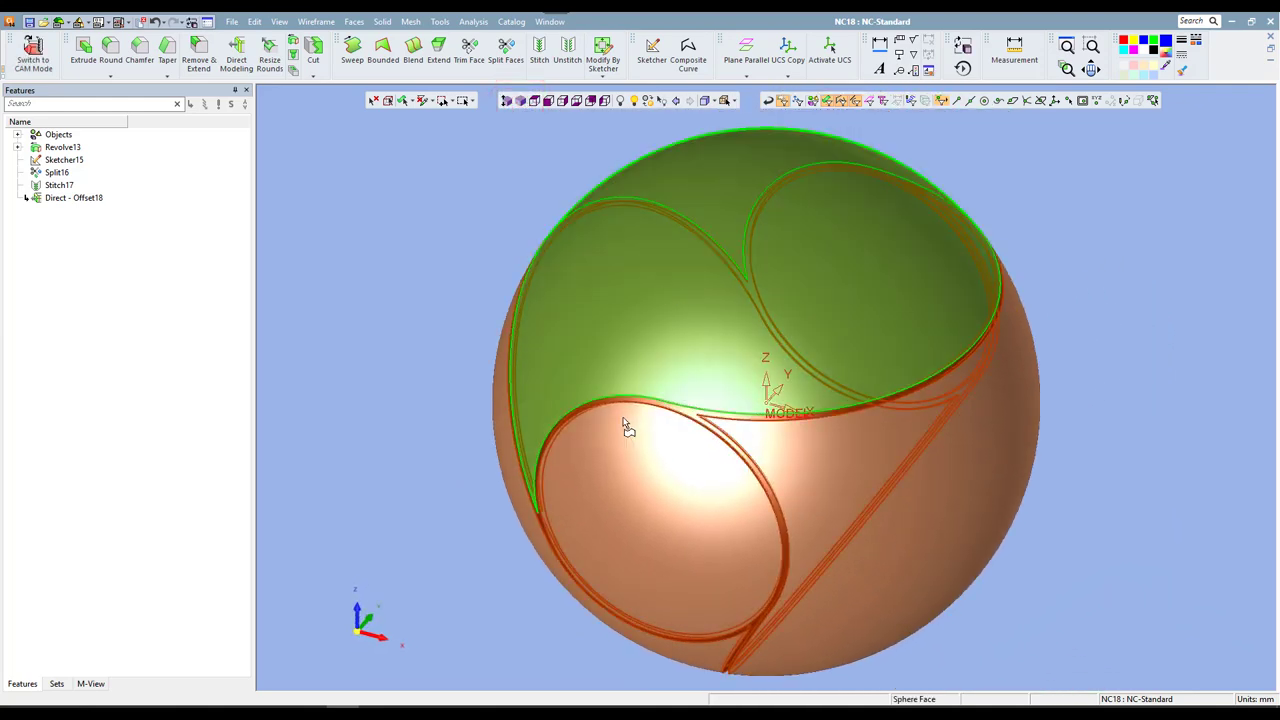
mouse_move(883, 300)
middle_mouse_down()
mouse_move(711, 306)
mouse_move(1157, 291)
middle_mouse_up()
middle_click(1157, 291)
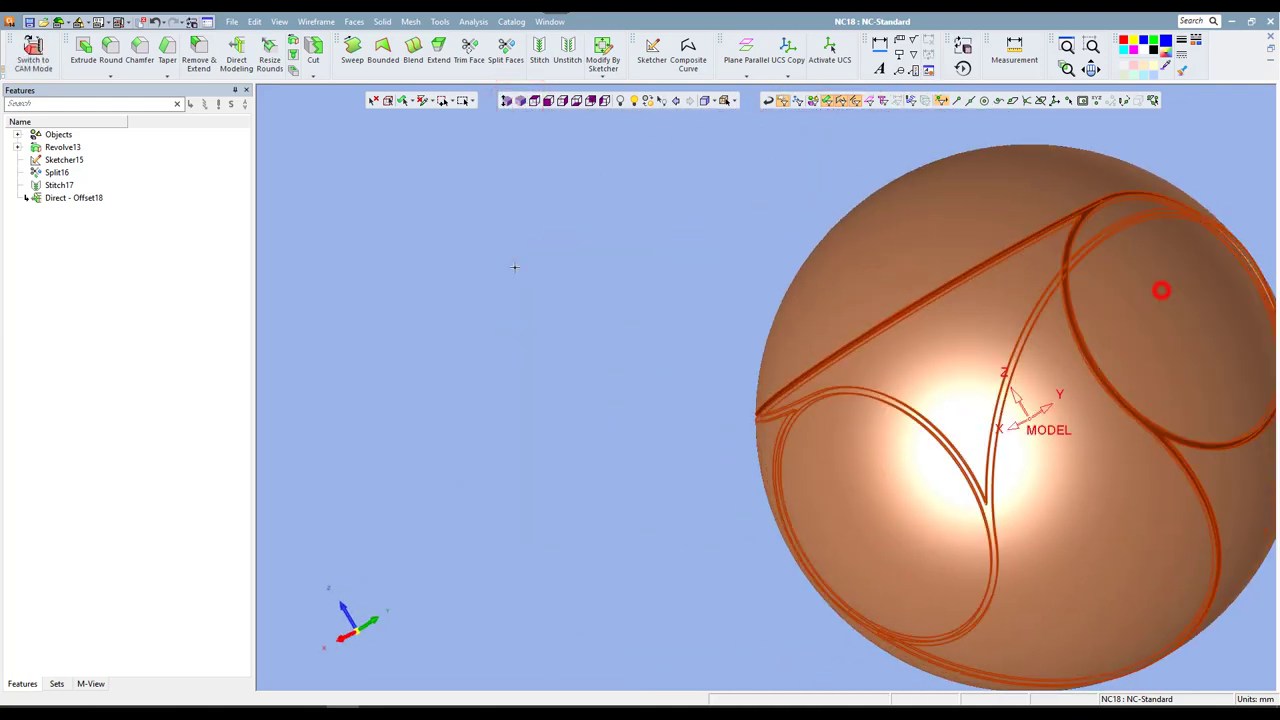
- Colour the selected groove faces light grey and zoom in to check the junction
left_click(519, 100)
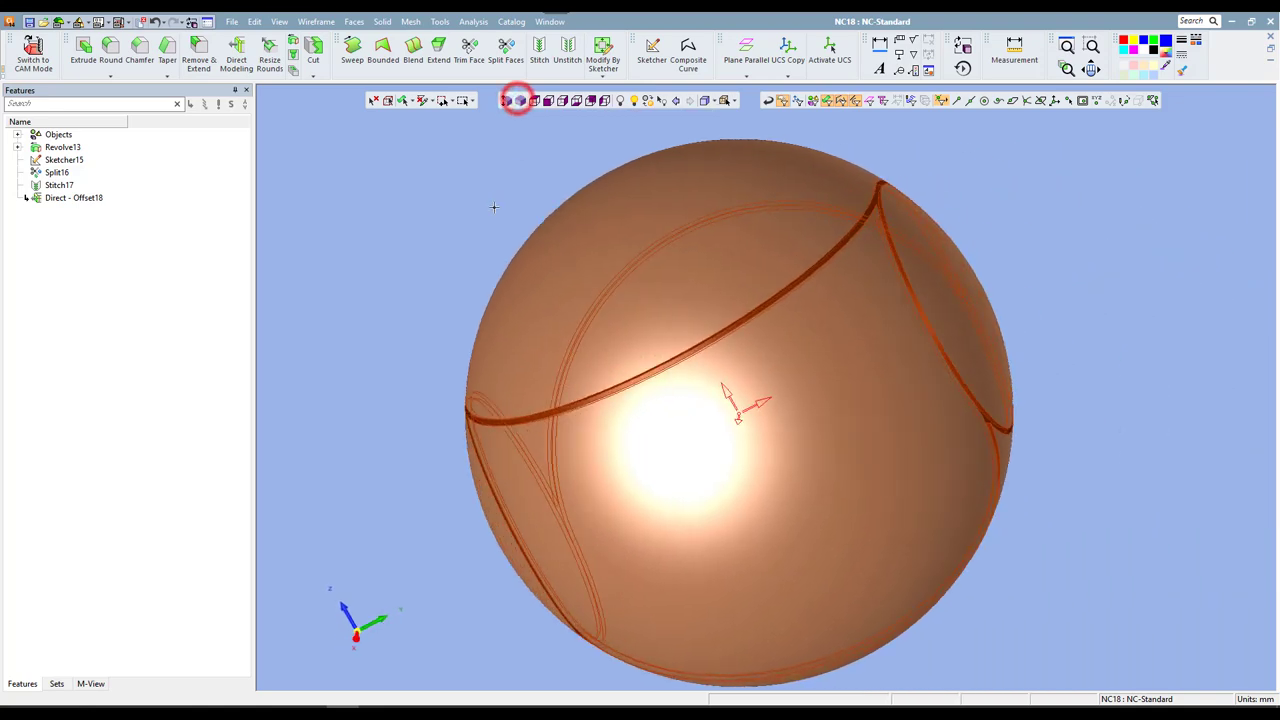
left_click(1143, 55)
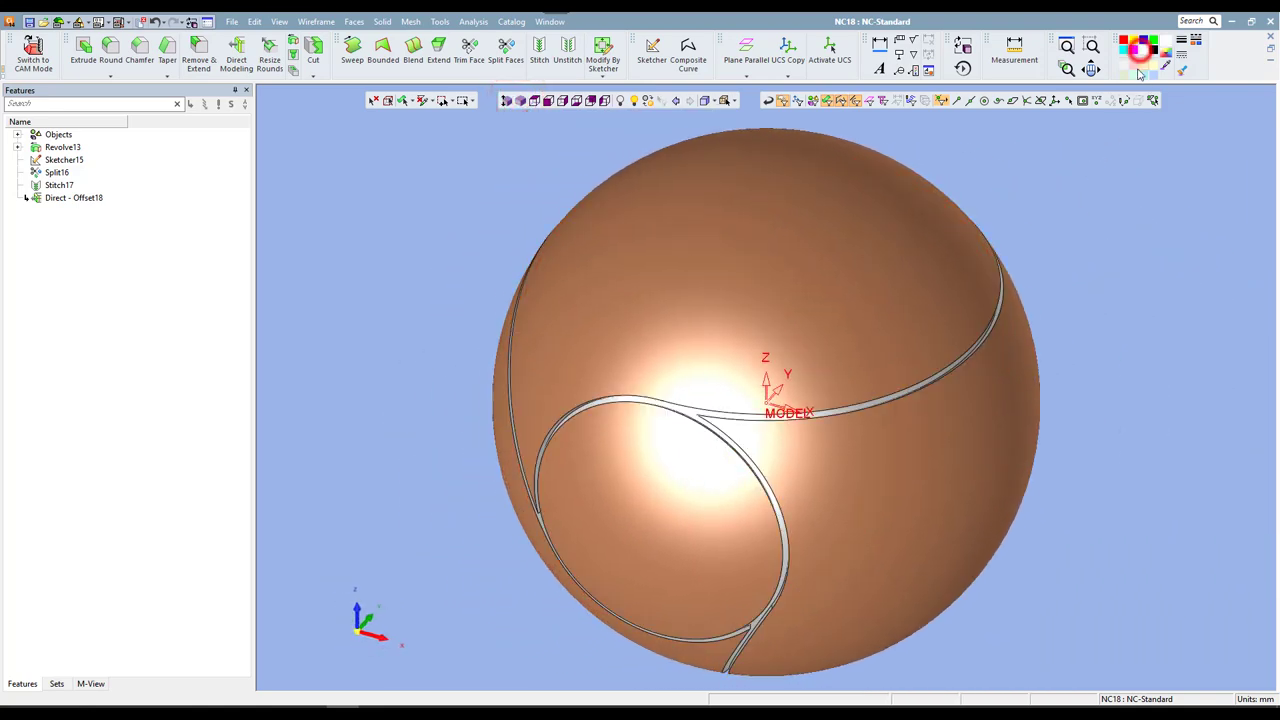
scroll(728, 366, "up", 3)
scroll(614, 296, "up", 2)
scroll(614, 298, "down", 3)
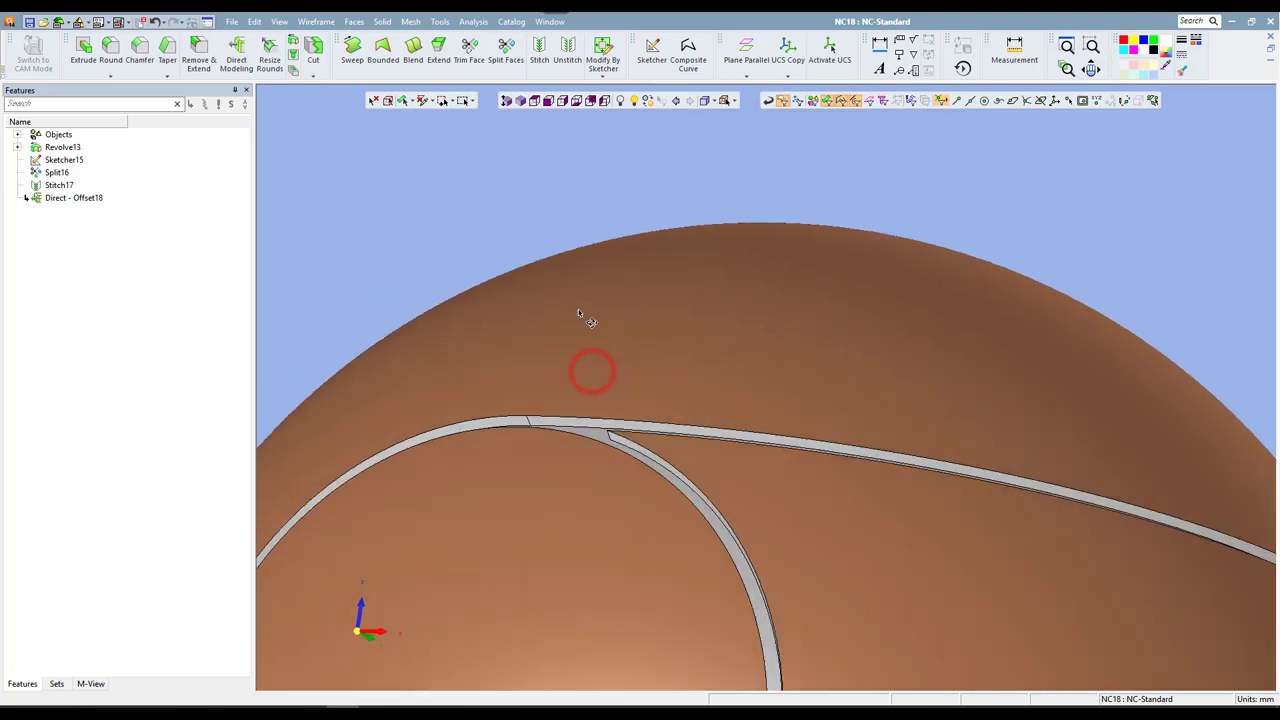
middle_click_drag(586, 314, 552, 384)
scroll(562, 392, "down", 3)
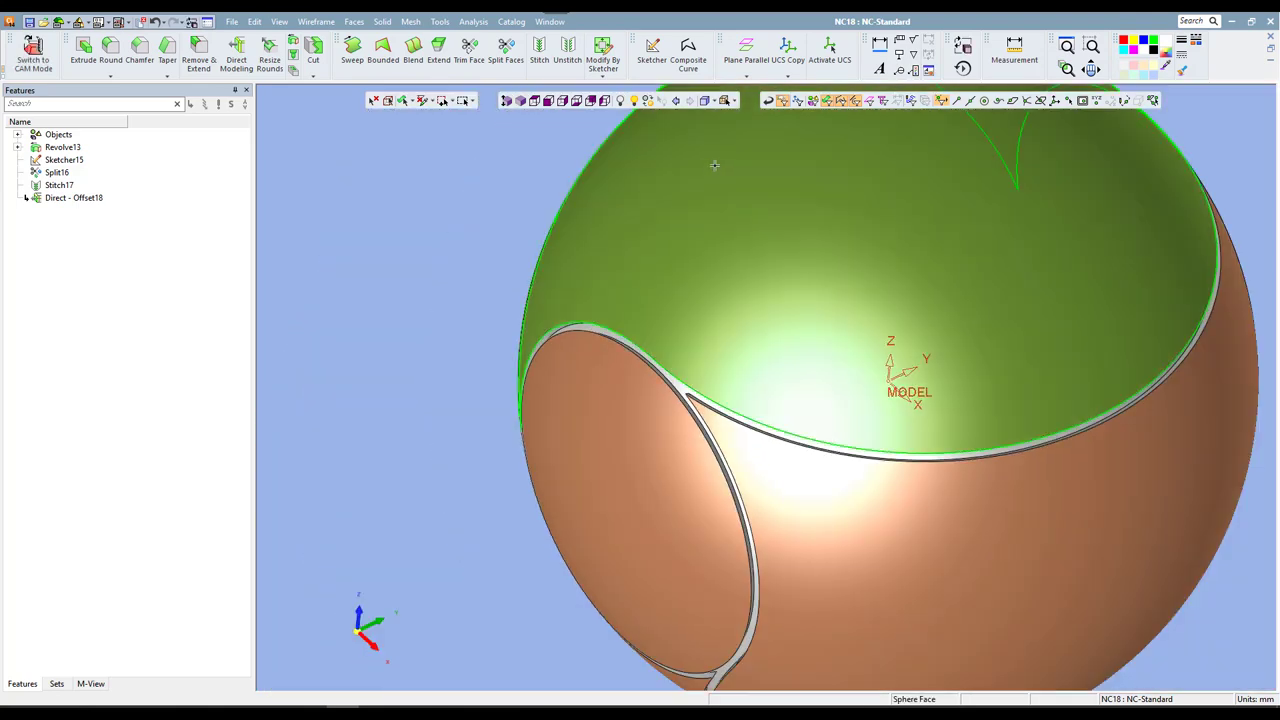
left_click(521, 101)
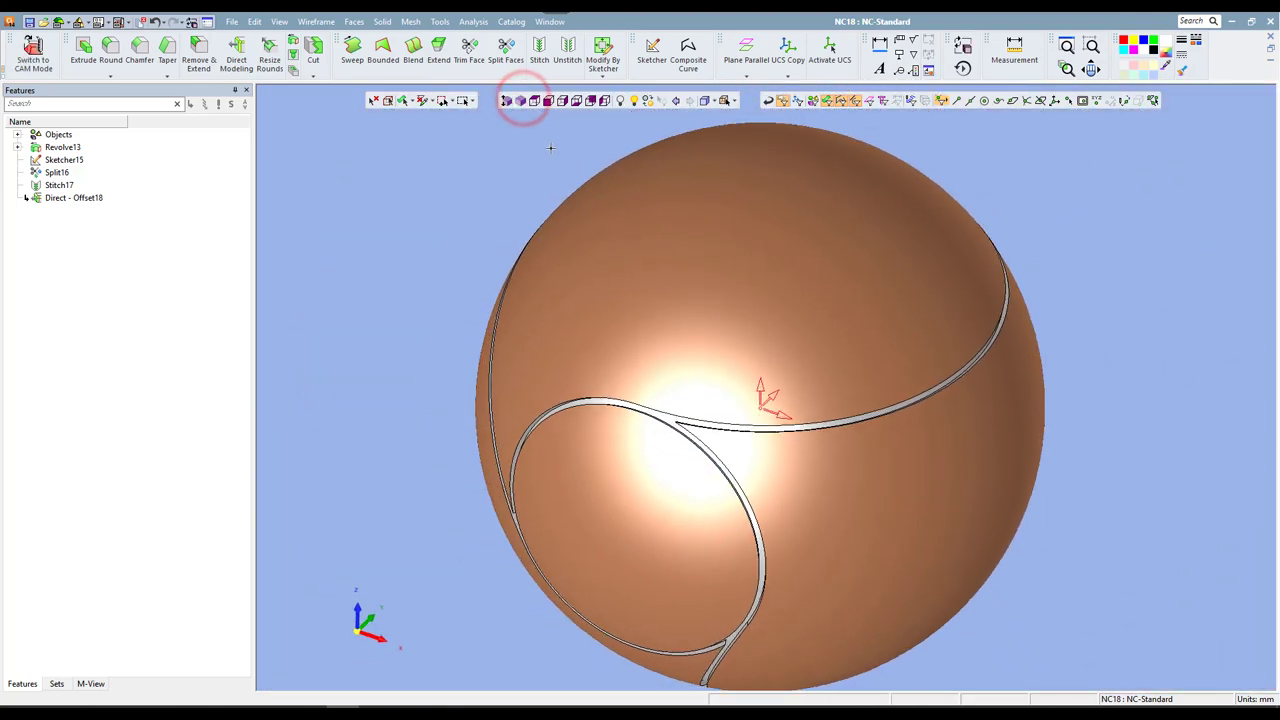
left_click(950, 464)
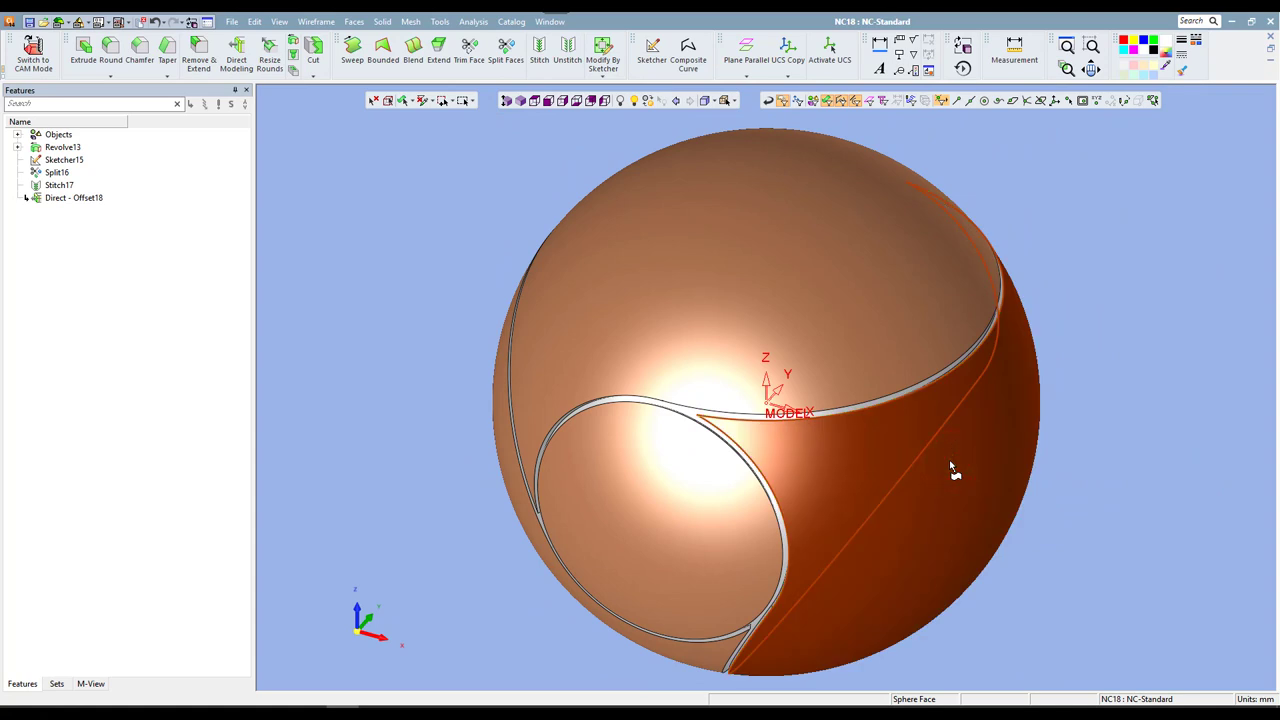
- Colour the right segment yellow, the top segment red and the left segment green
left_click(1131, 40)
left_click(880, 227)
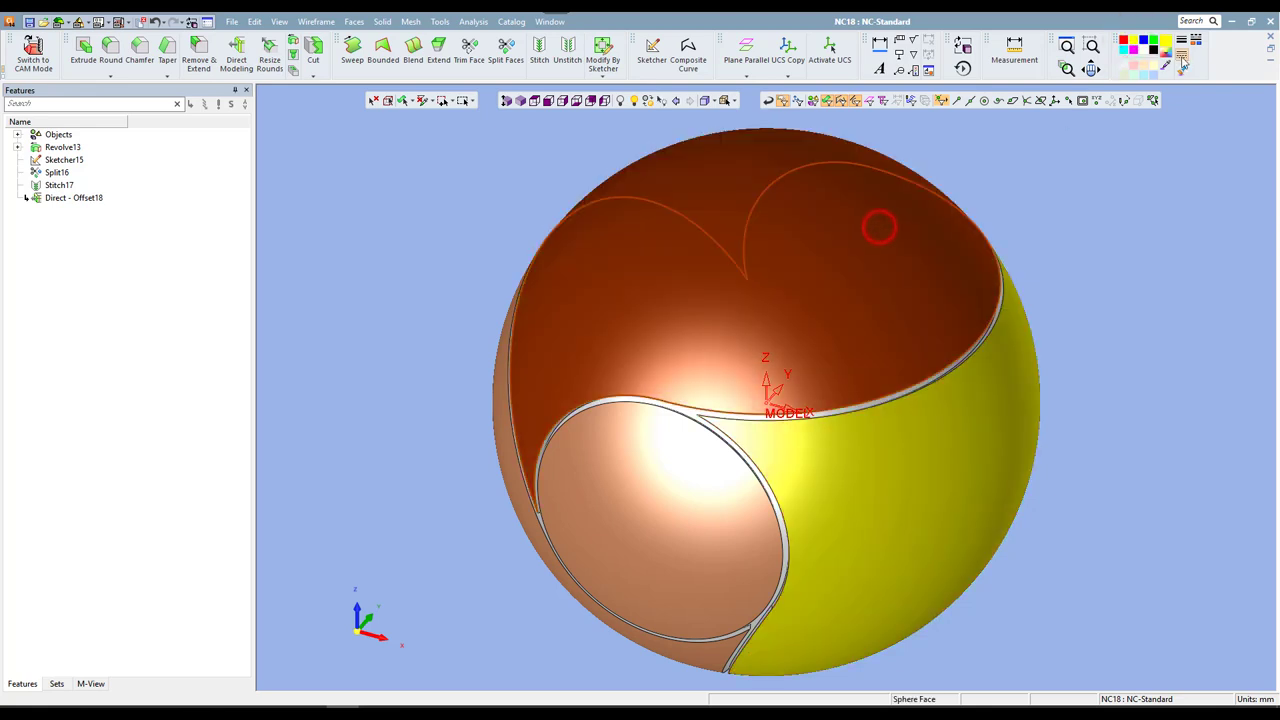
left_click(1170, 56)
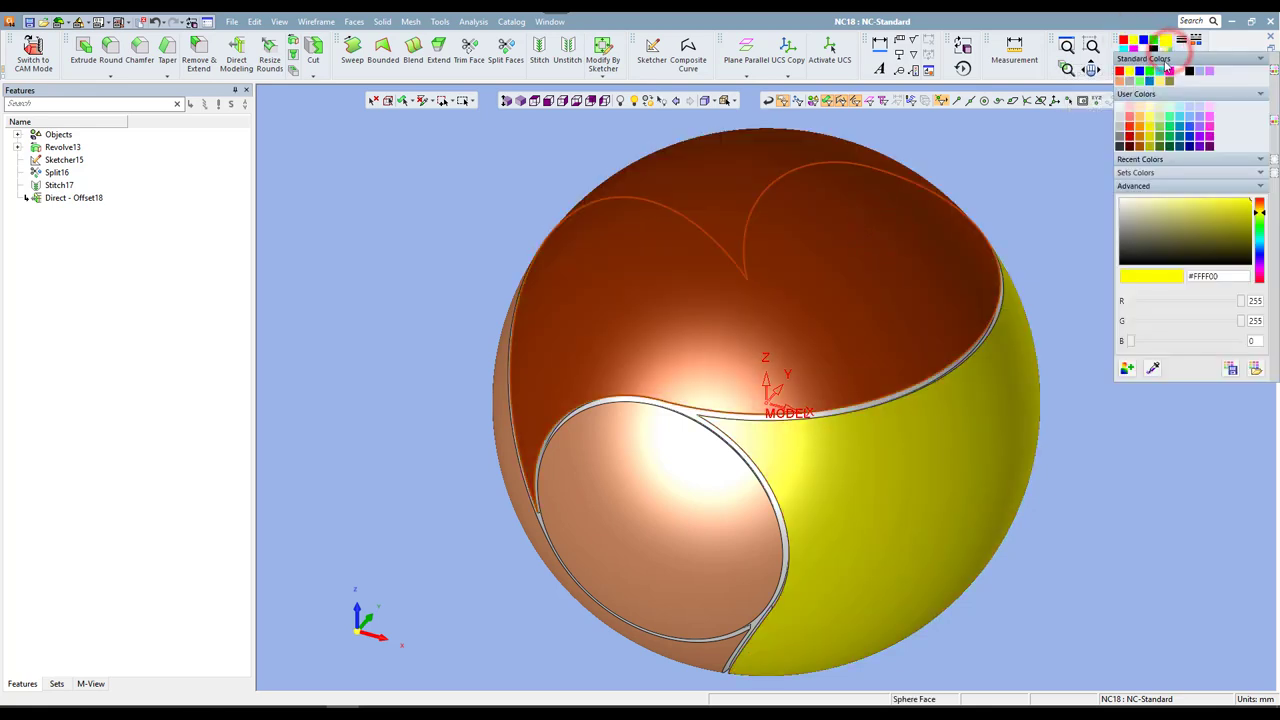
left_click(1124, 72)
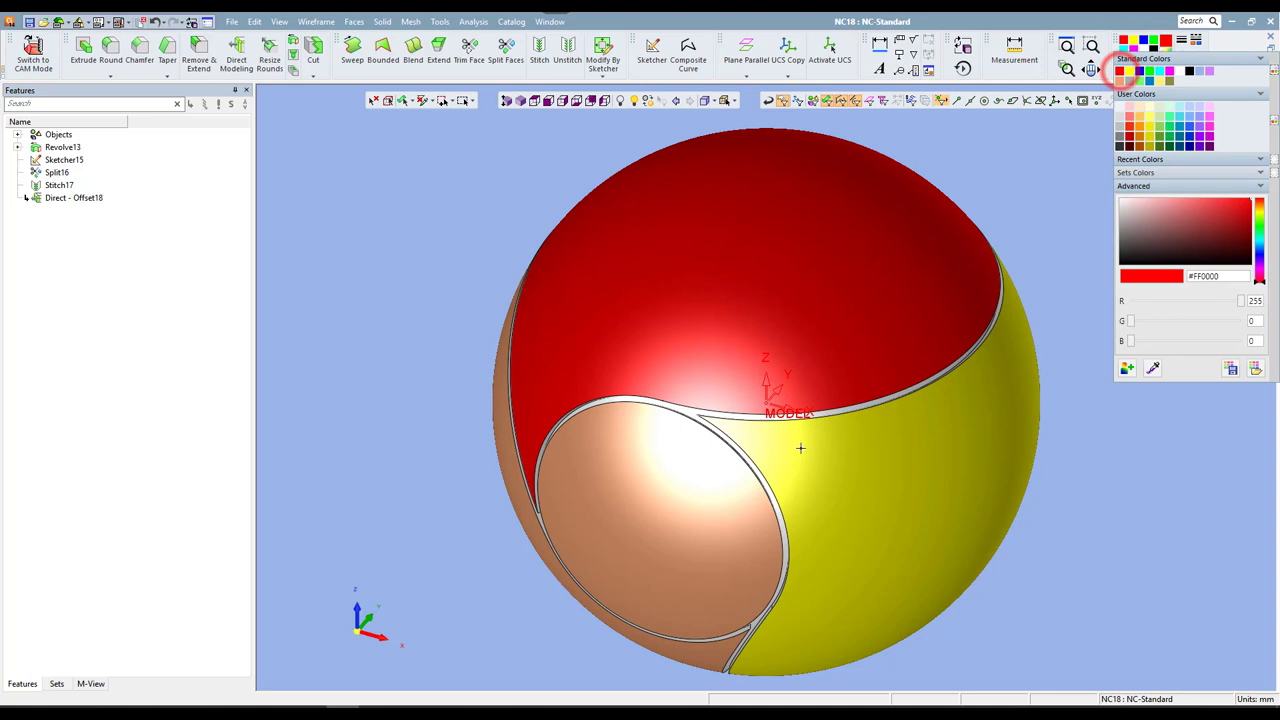
left_click(507, 453)
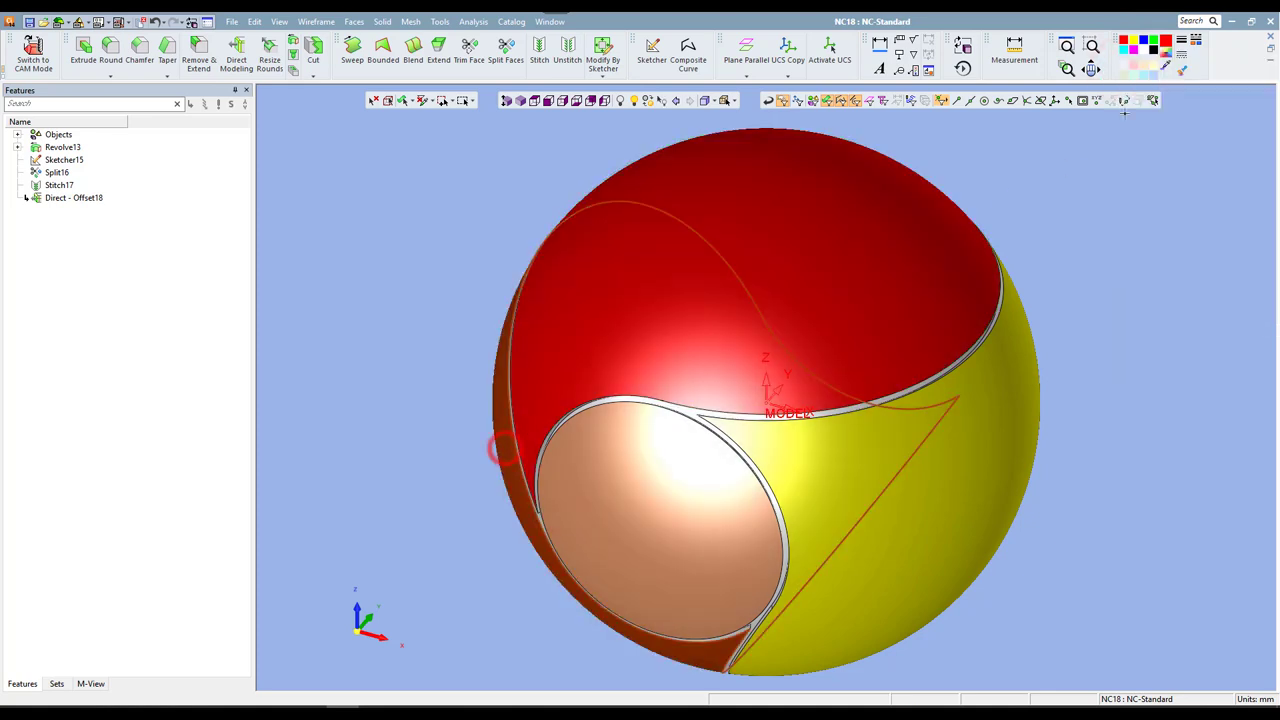
left_click(1168, 56)
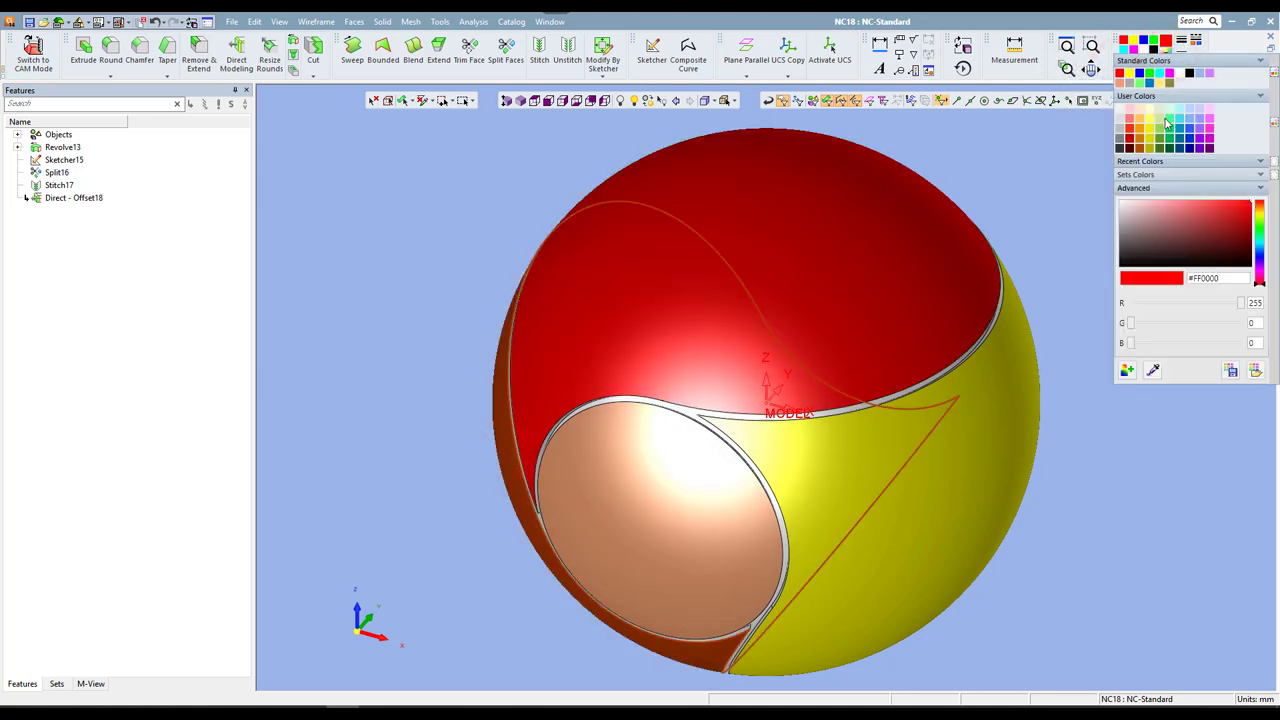
left_click(1172, 140)
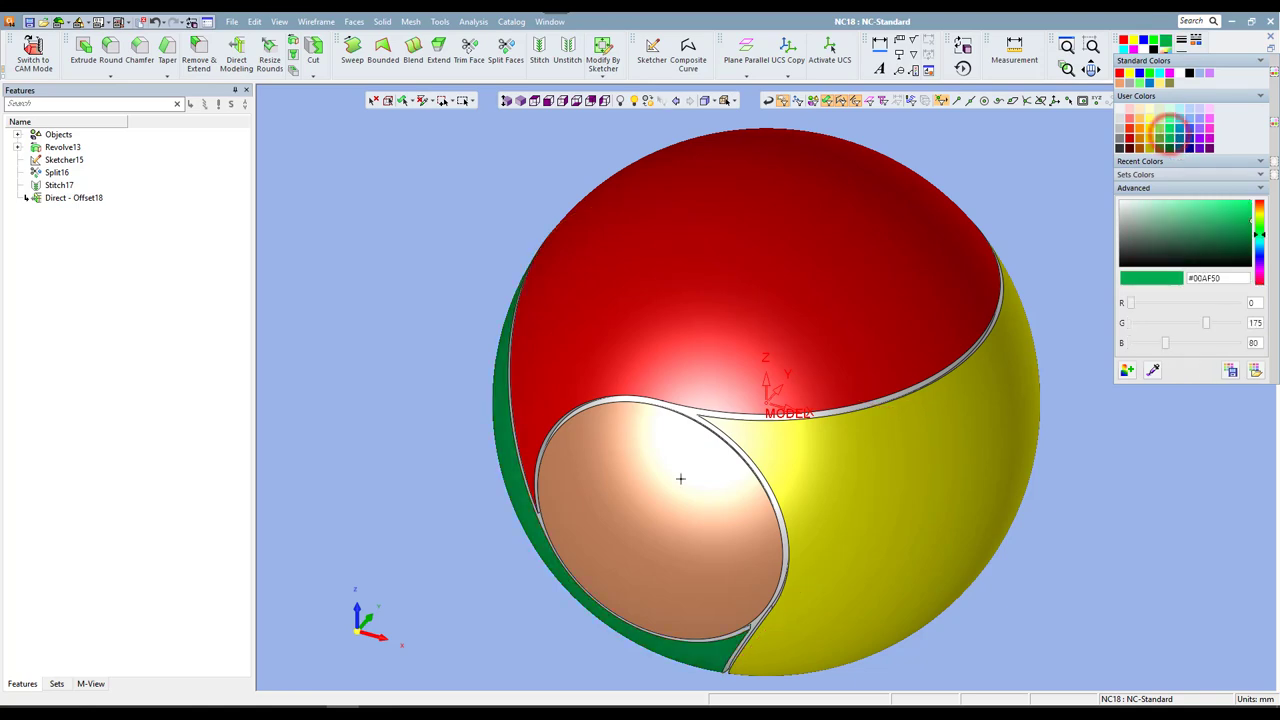
- Colour the centre disc Royal Blue and view it from the isometric angle
left_click(670, 485)
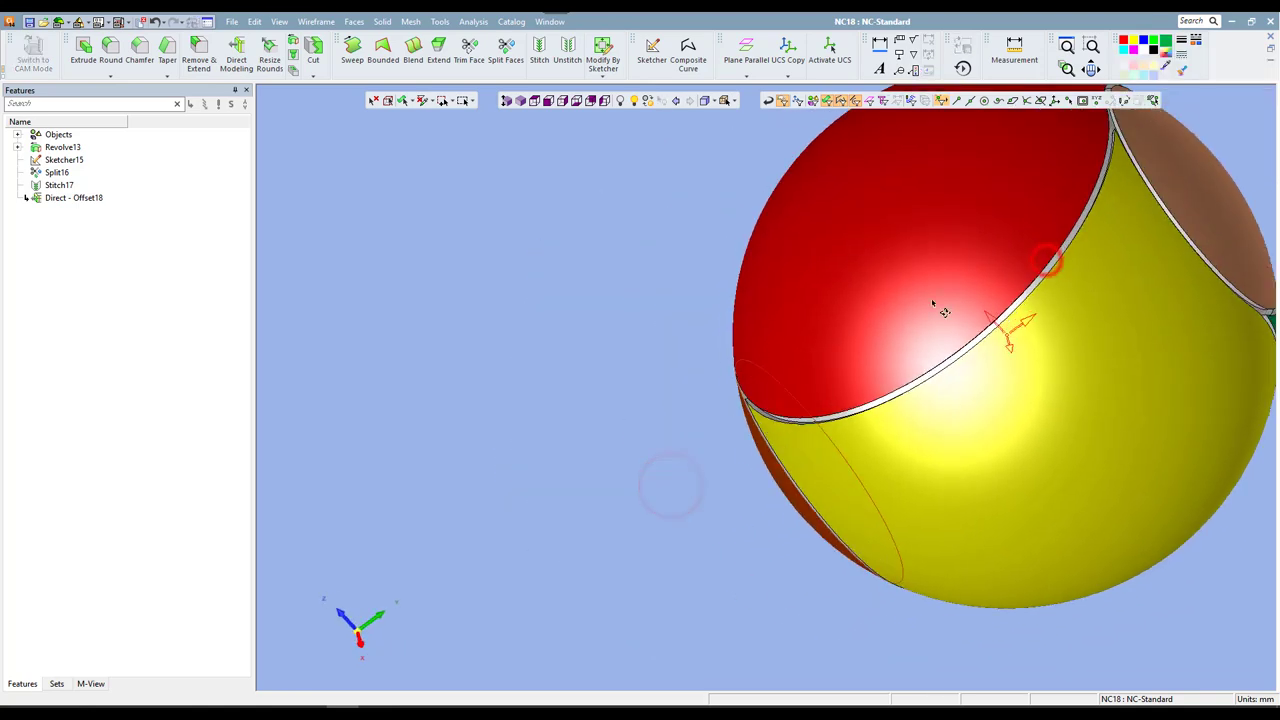
middle_click_drag(1045, 260, 1217, 197)
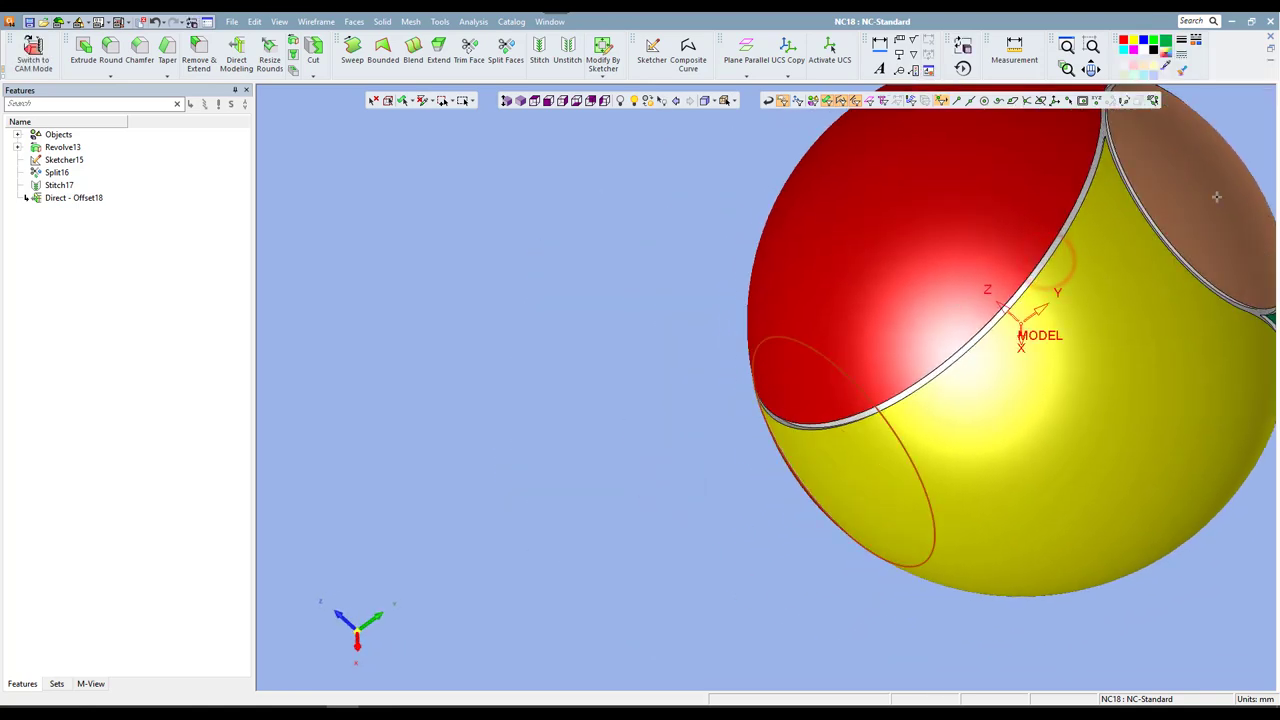
left_click(1217, 197)
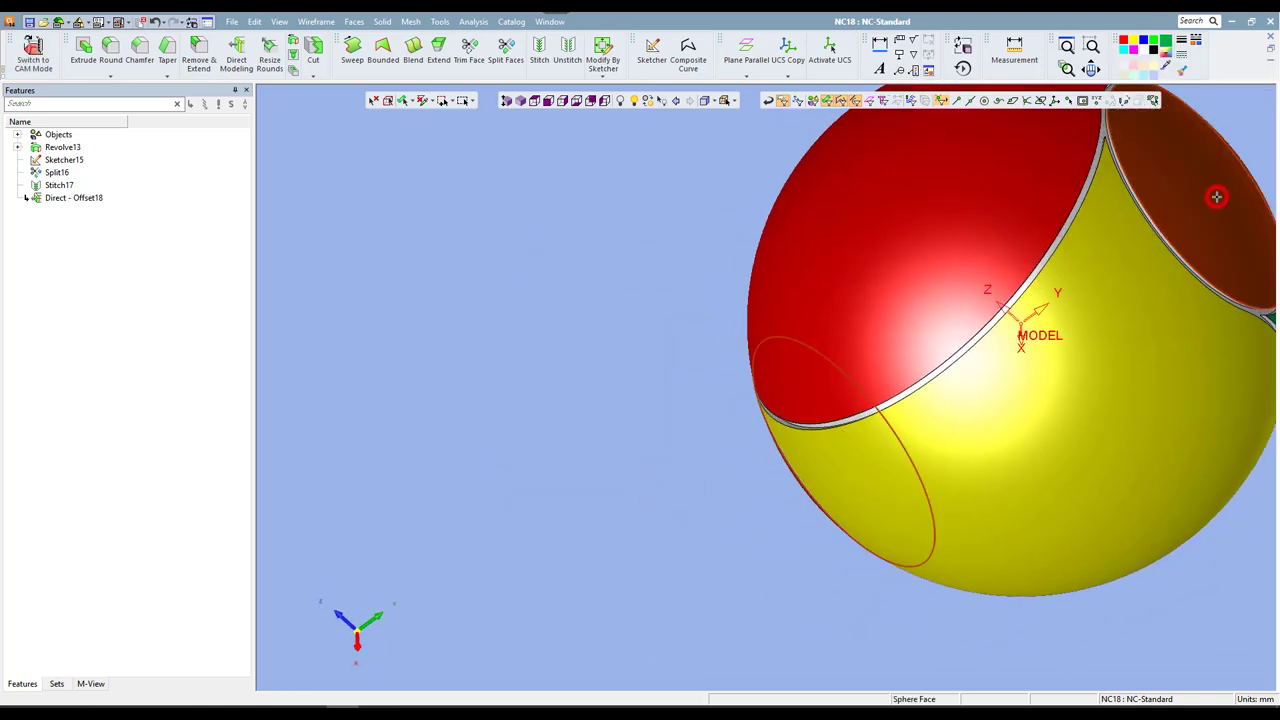
left_click(1168, 50)
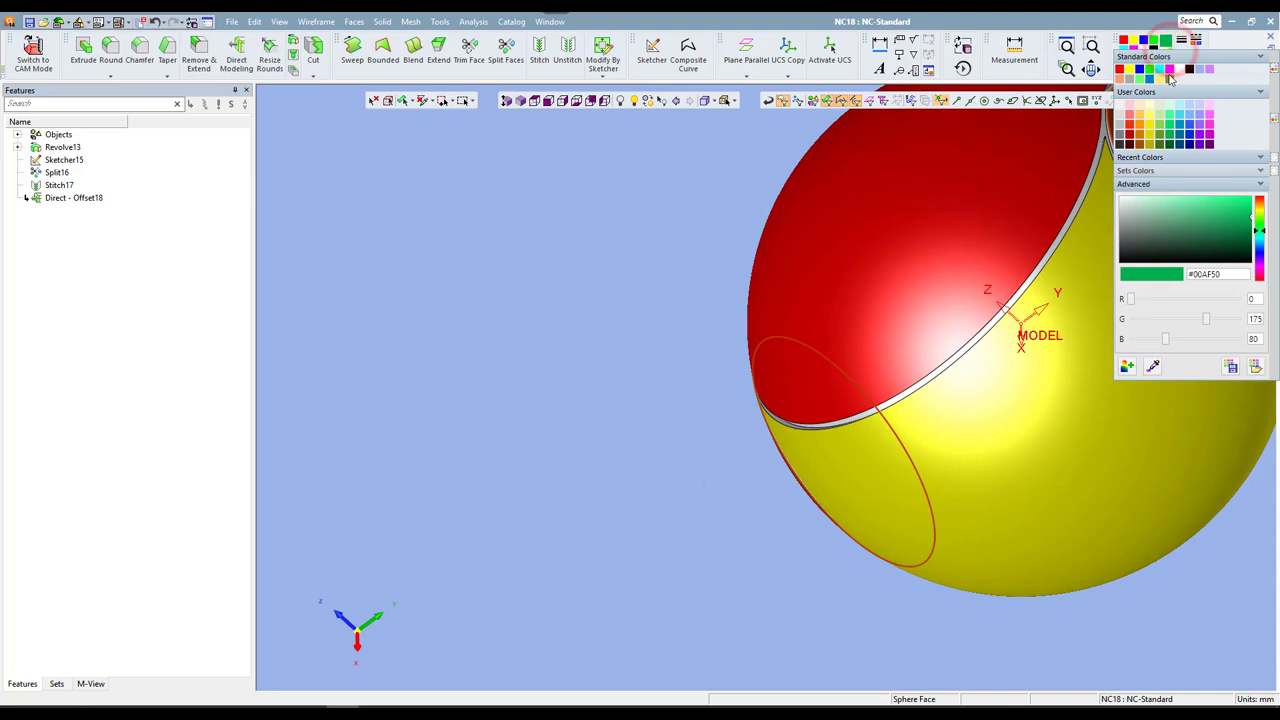
left_click(1193, 130)
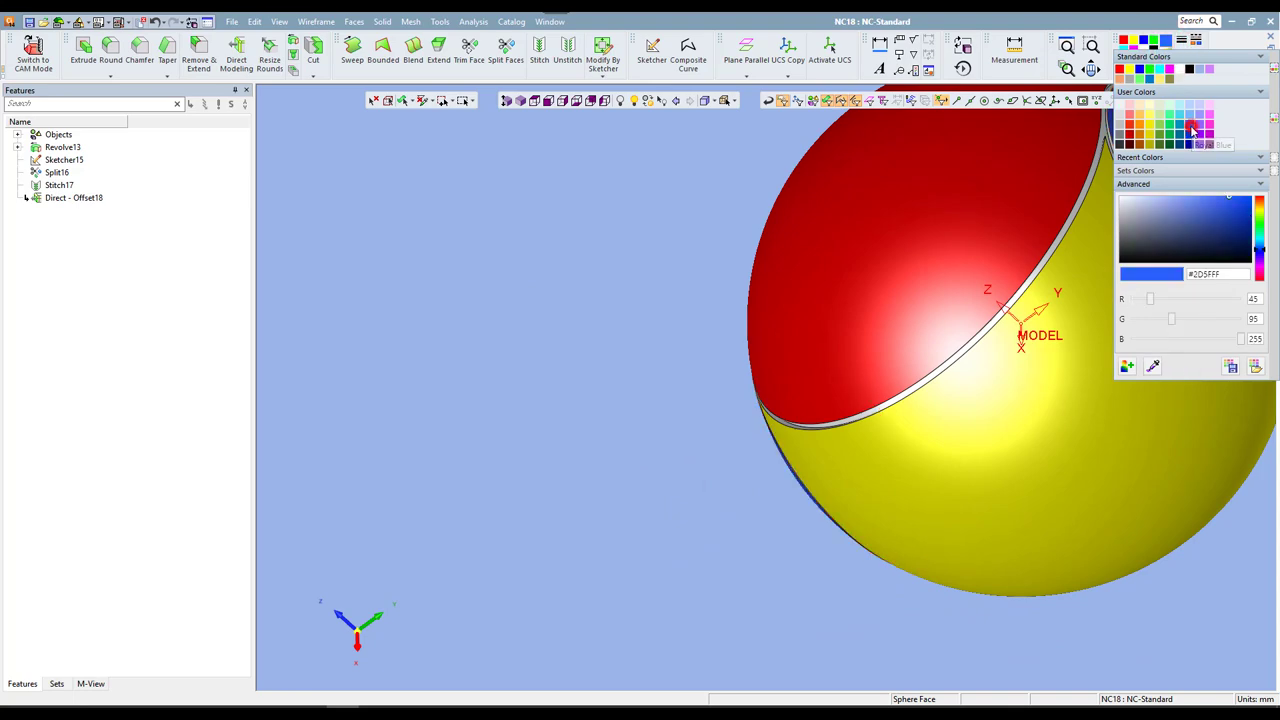
left_click(519, 102)
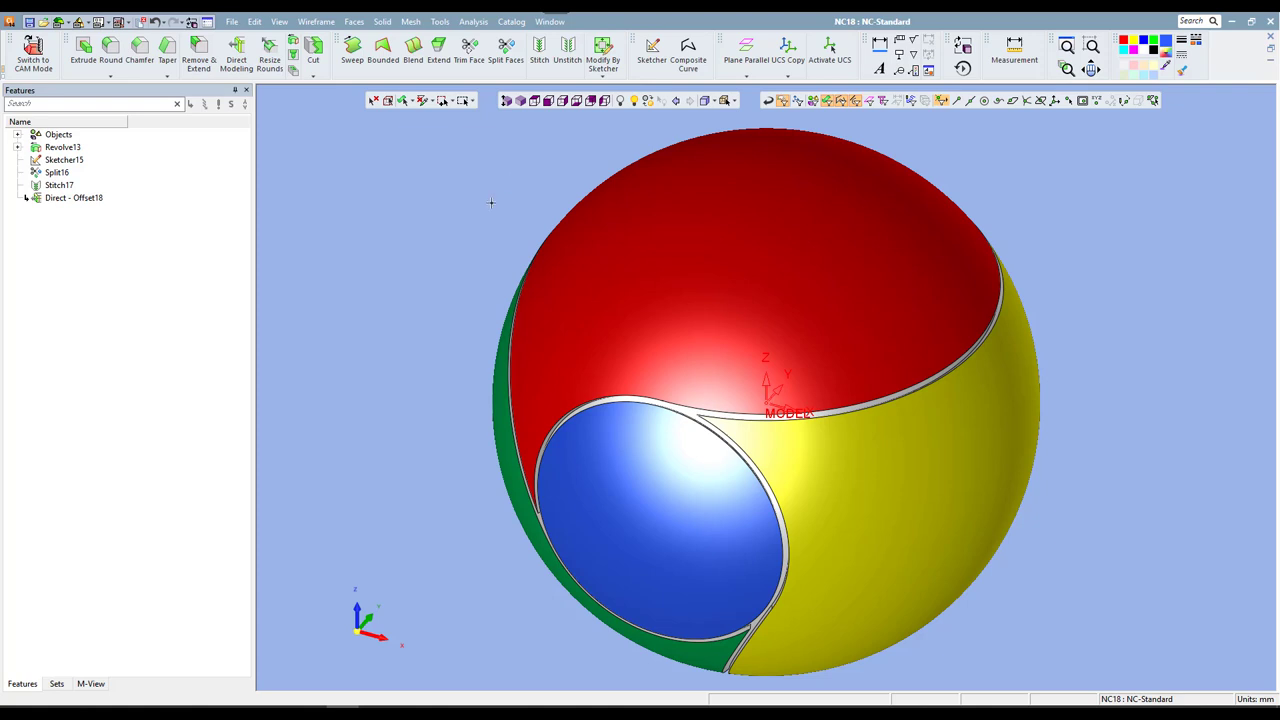
middle_click_drag(491, 203, 652, 256)
scroll(708, 270, "up", 2)
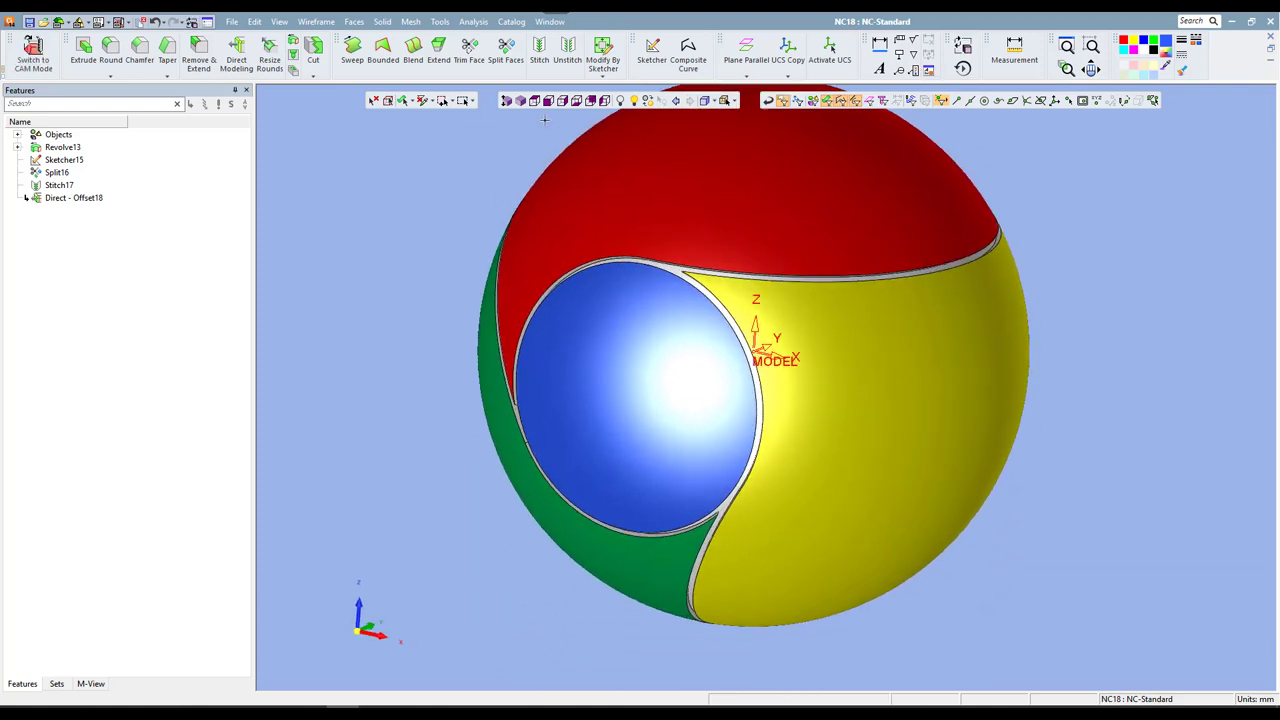
left_click(520, 104)
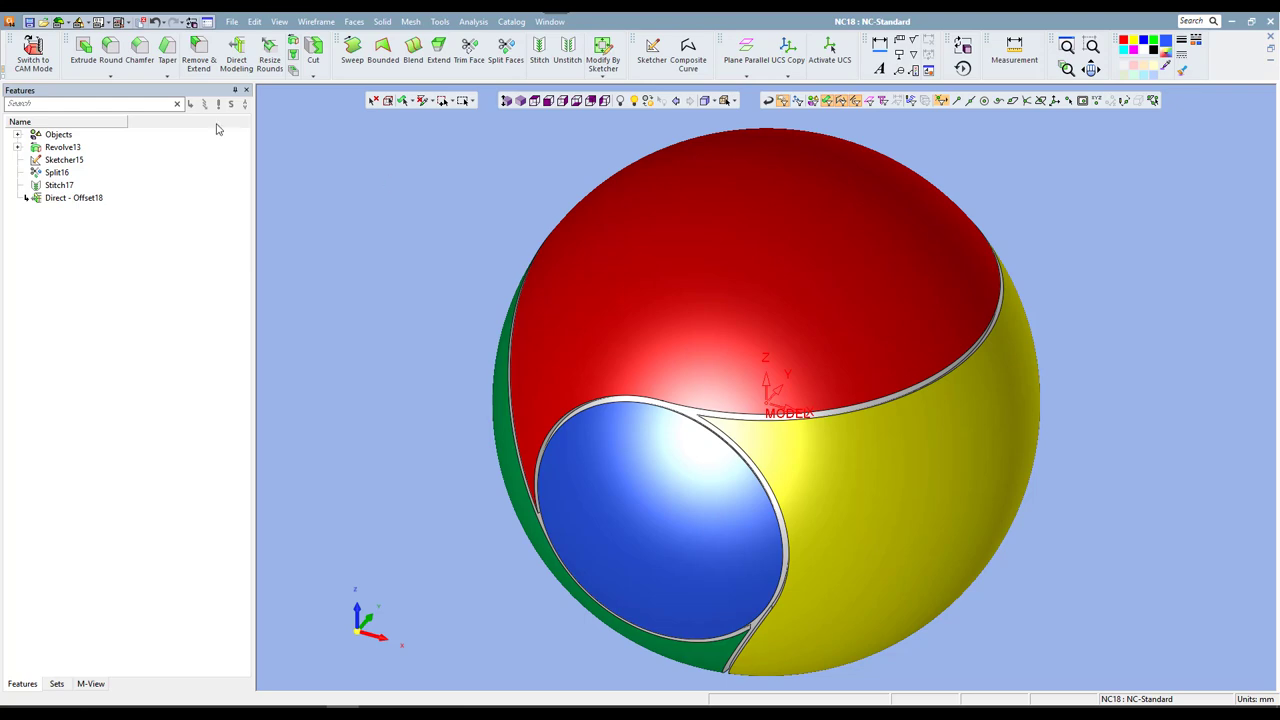
left_click(33, 55)
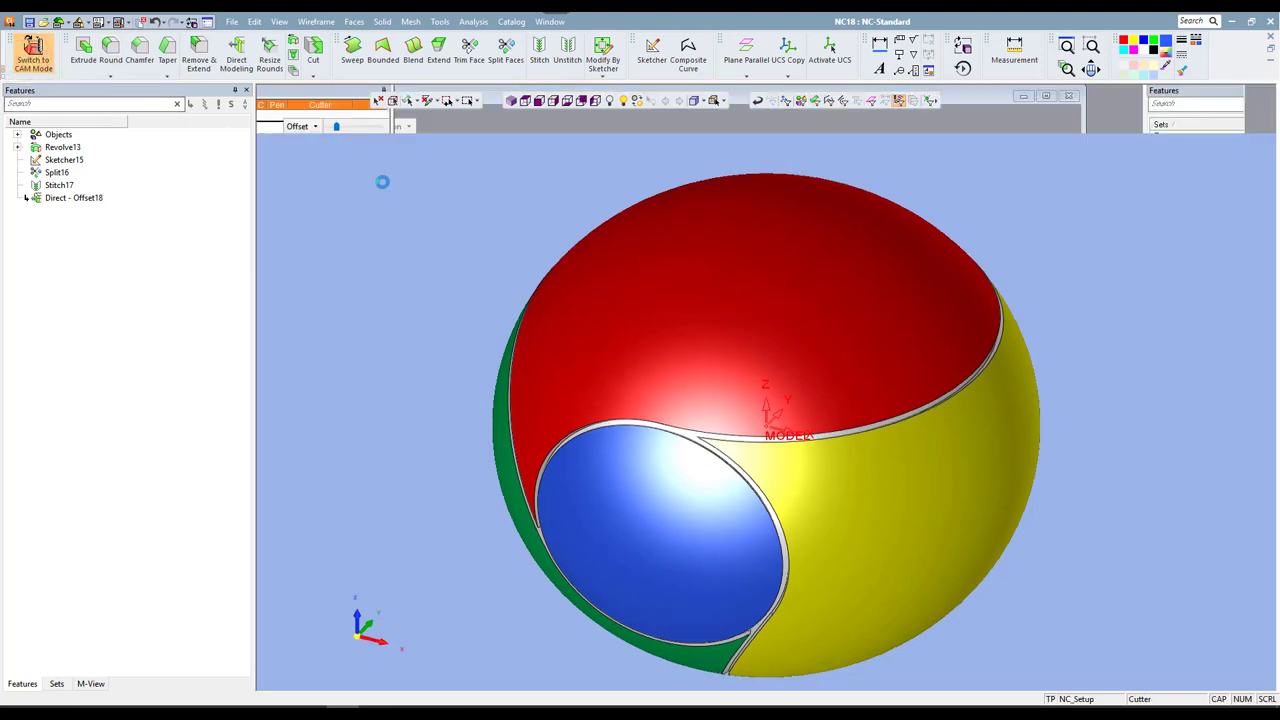